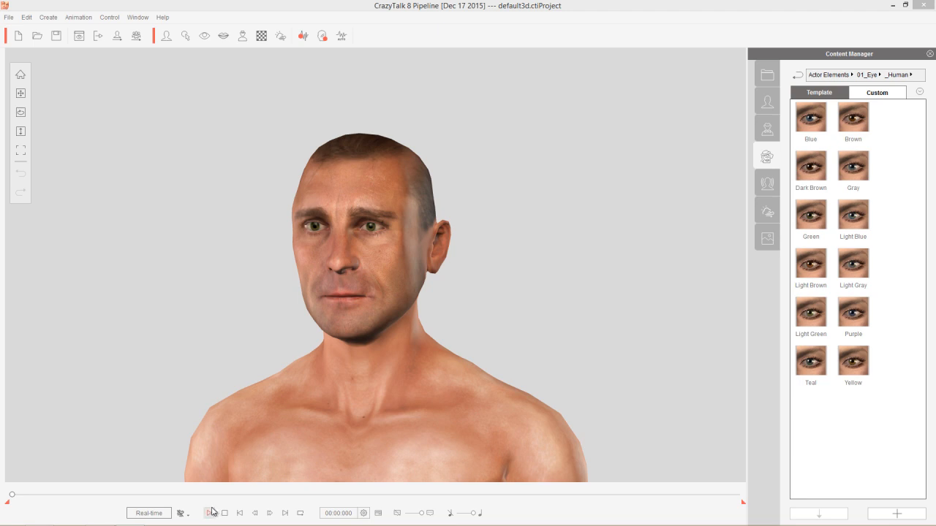
Step: Play back the default 3D actor's animation and stop the playback
click(210, 513)
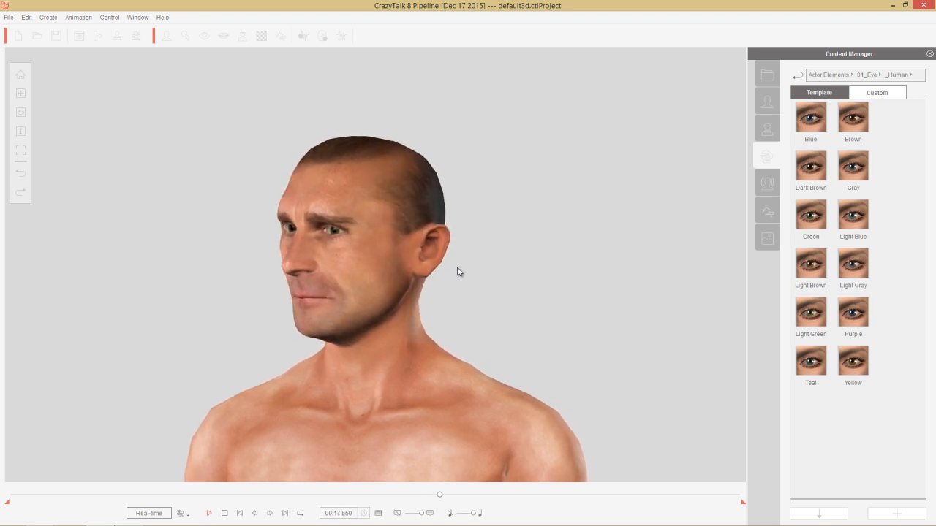
click(225, 513)
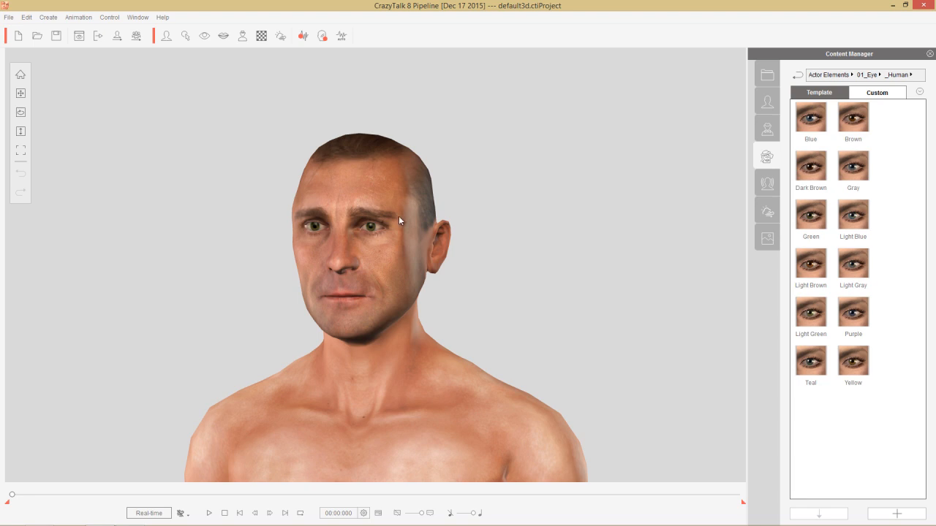
Step: Start a new empty project and begin creating a new 3D actor
click(18, 36)
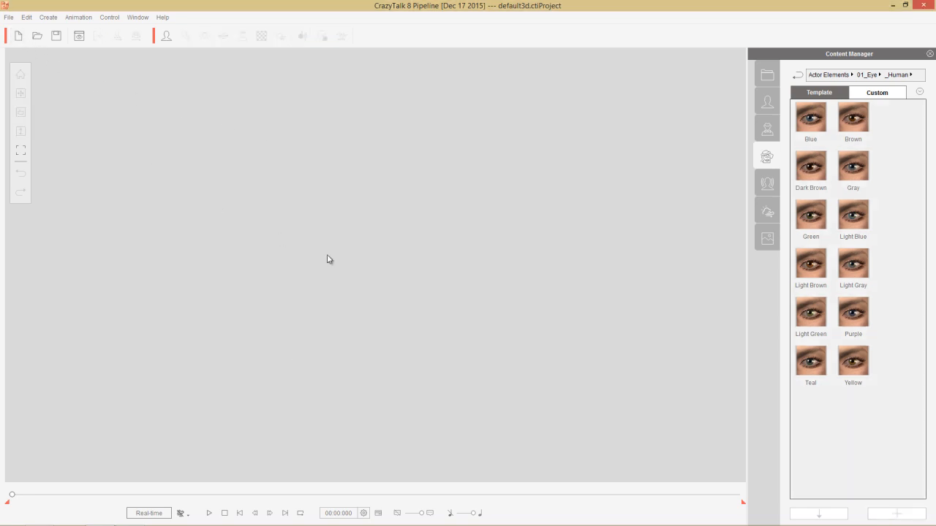
click(167, 36)
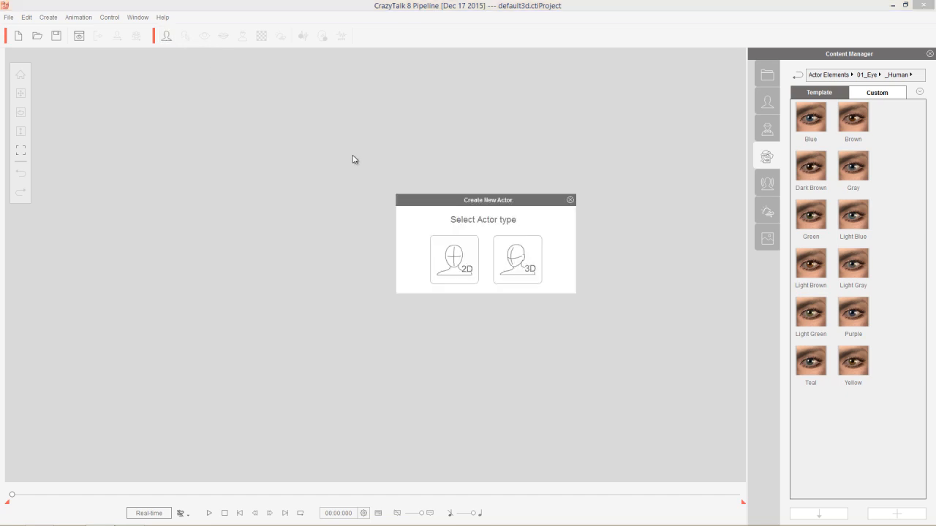
click(523, 266)
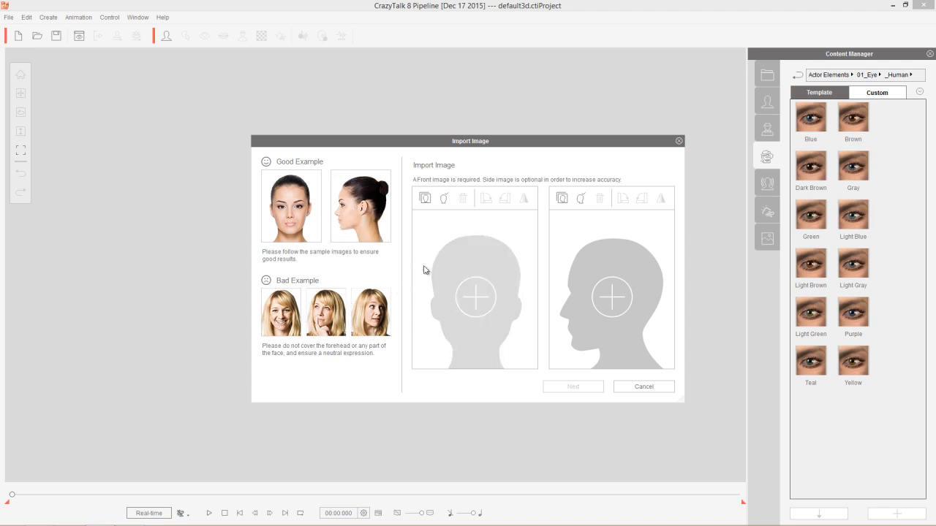
Step: Import Radek_Front as the front image and Radek_Side as the side image, and continue to front image editing
click(446, 201)
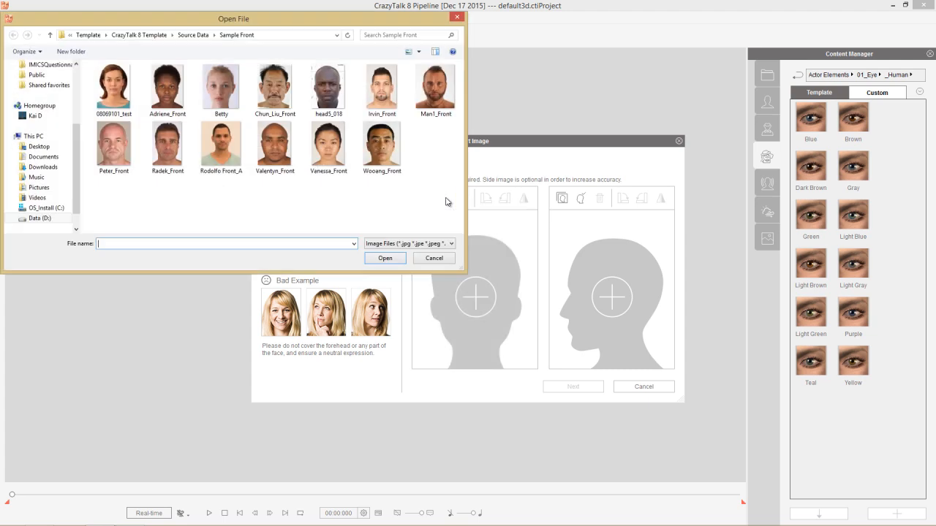
double_click(172, 144)
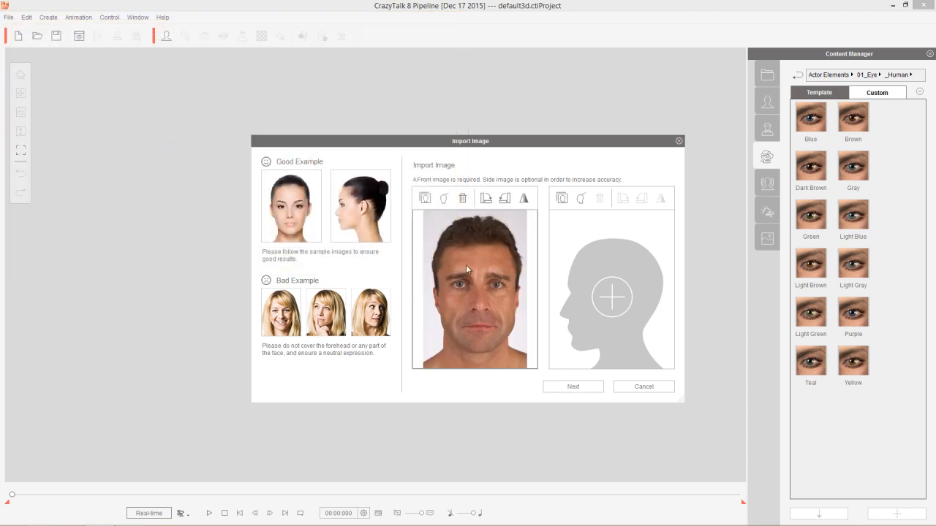
click(582, 199)
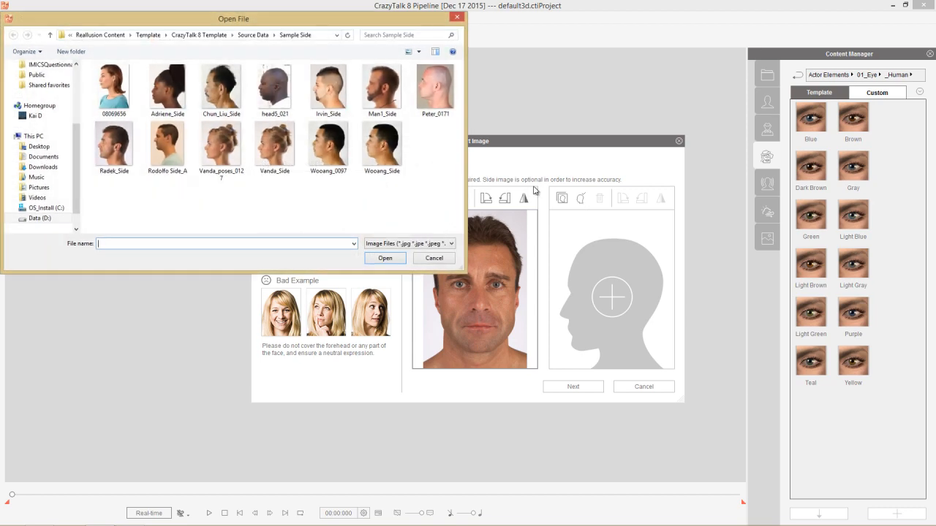
click(117, 152)
double_click(117, 152)
click(593, 386)
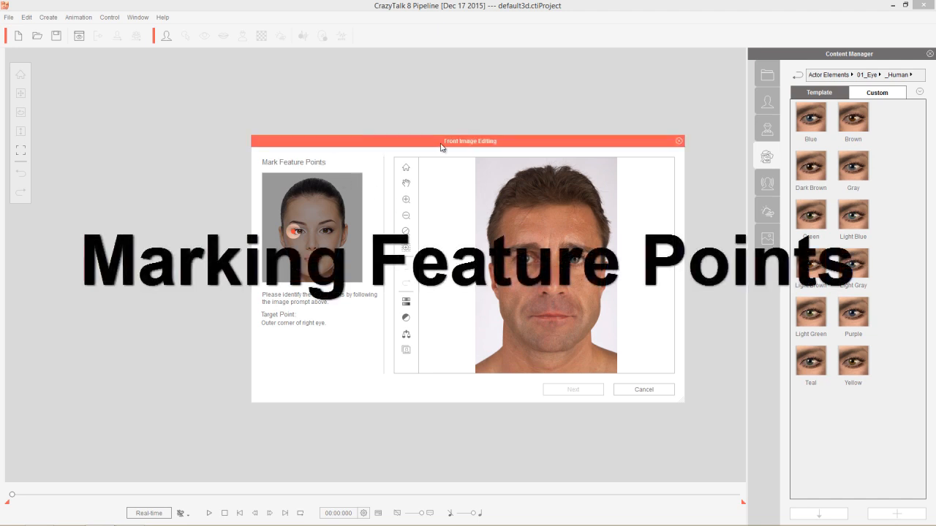
Step: Enlarge the Front Image Editing window and mark the outer and inner corners of both eyes on the photo
drag(464, 146, 364, 55)
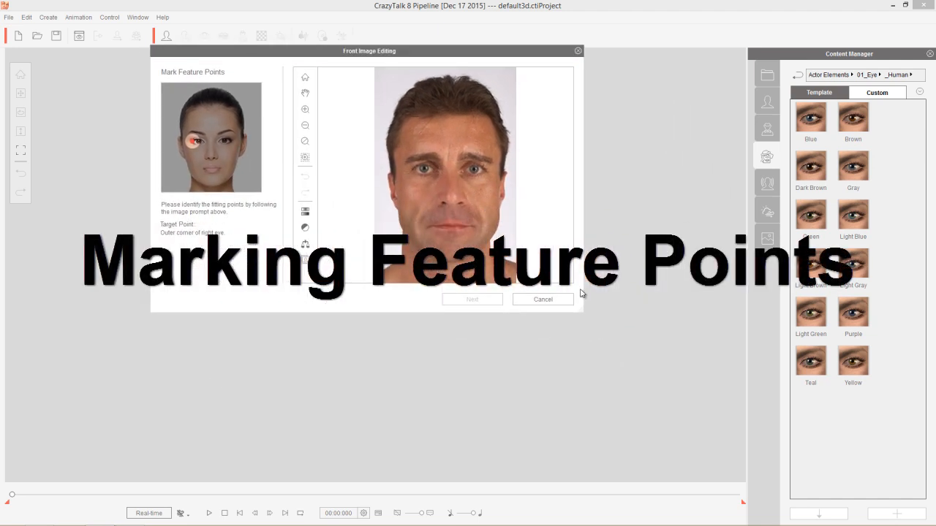
drag(584, 316, 821, 476)
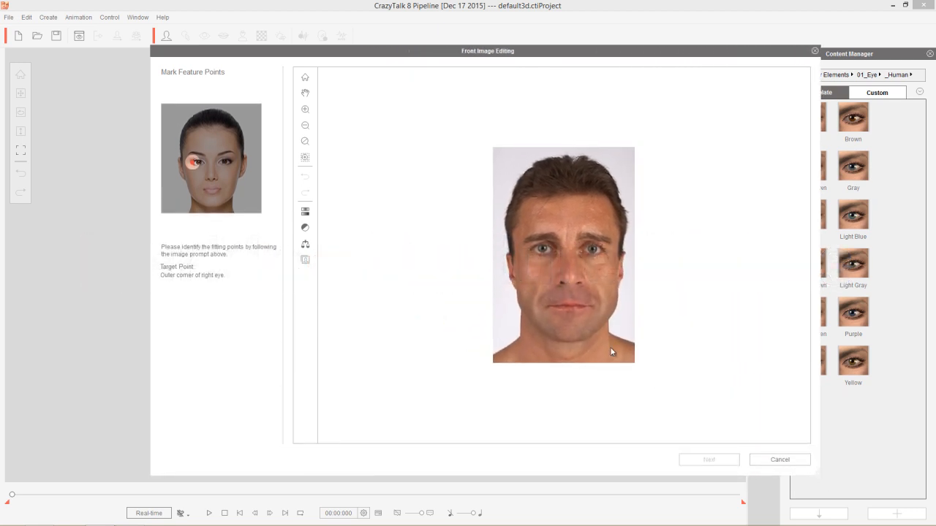
scroll(586, 327, up, 6)
scroll(586, 329, up, 2)
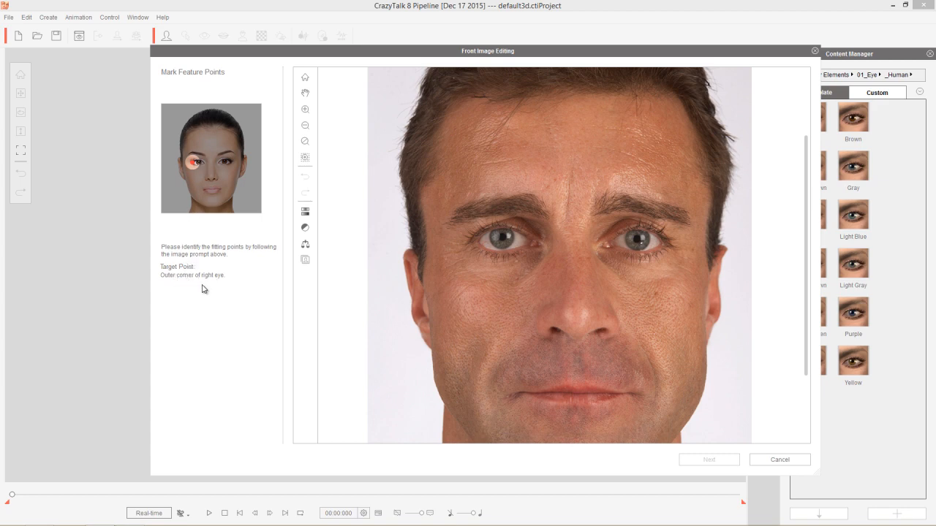
click(476, 243)
click(533, 244)
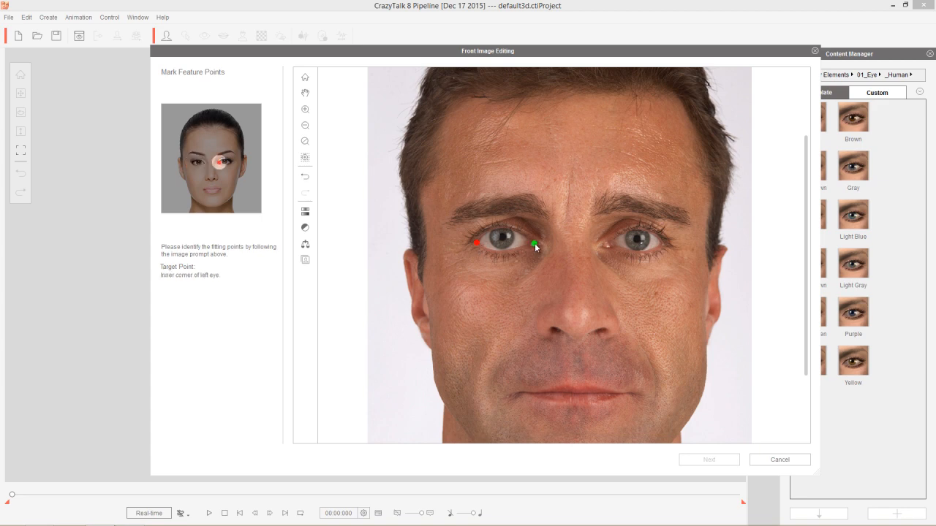
click(609, 243)
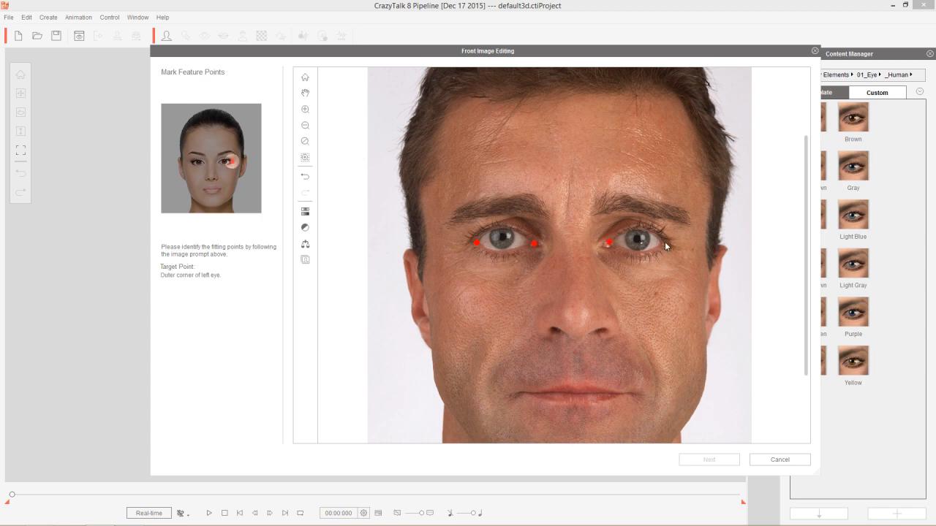
click(661, 243)
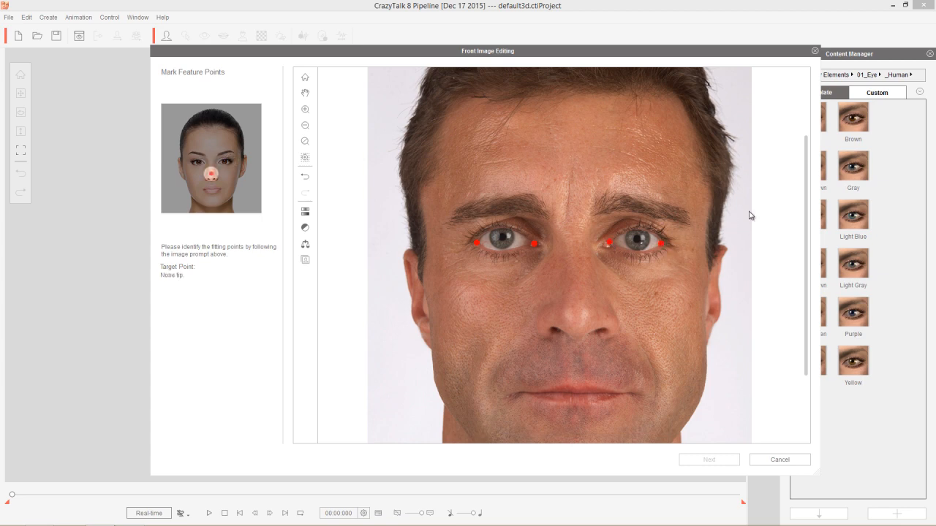
Step: Mark the nose tip and the right corner, center and left corner of the mouth on the front photo
scroll(807, 169, up, 1)
drag(807, 169, 796, 204)
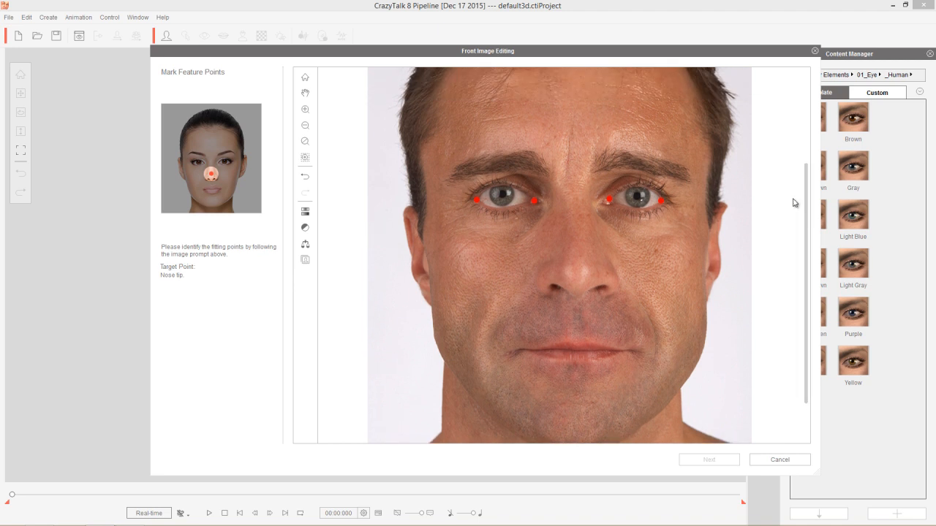
click(576, 272)
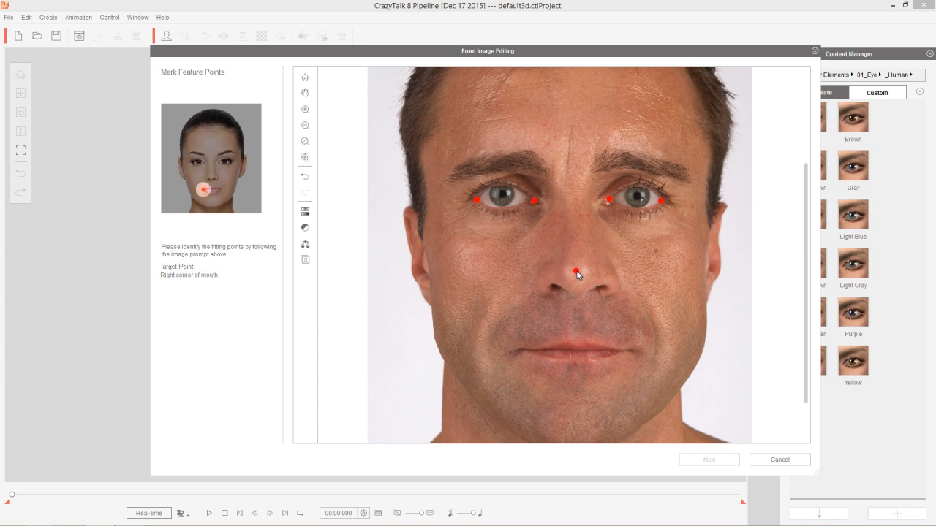
click(528, 350)
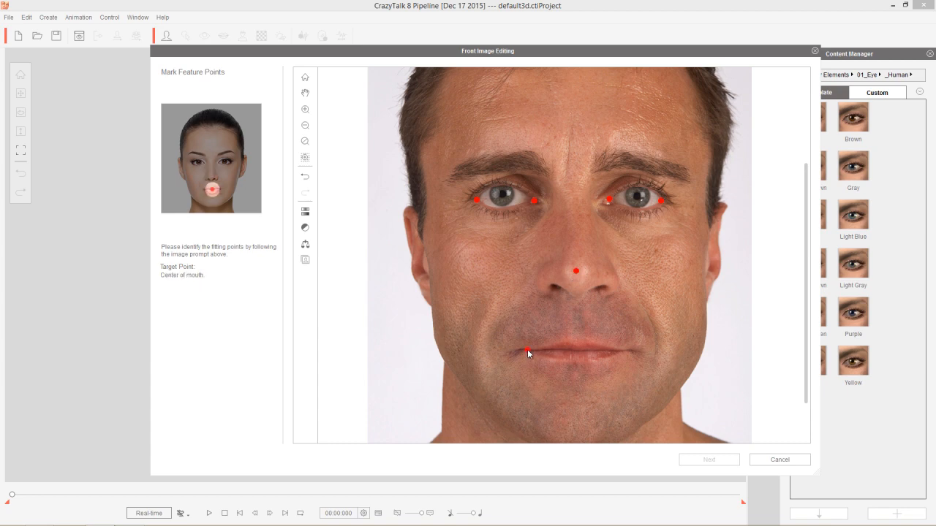
click(578, 350)
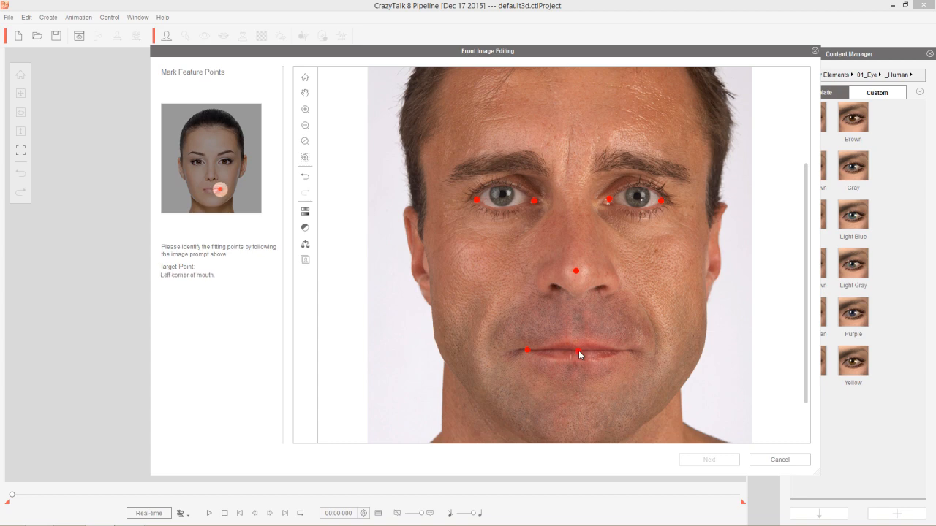
click(621, 350)
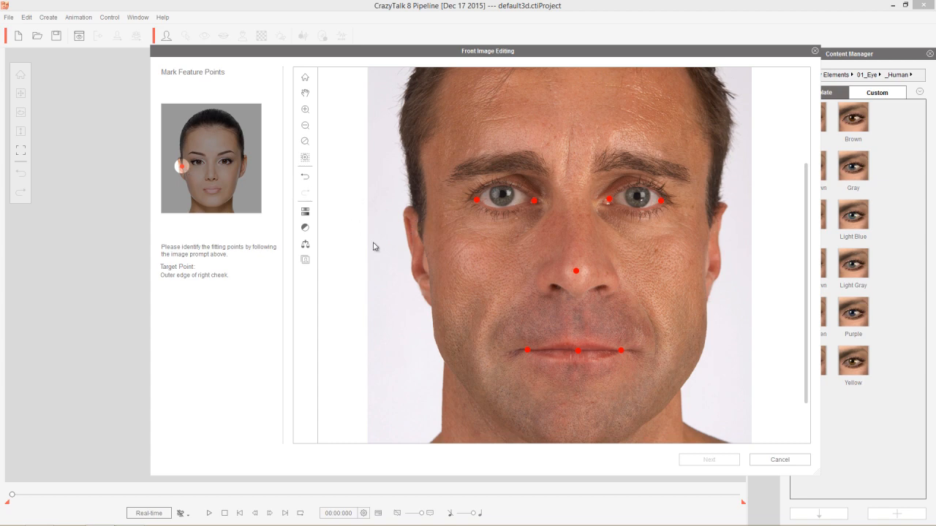
Step: Mark the face outline on the front photo: right cheek, right jaw edge, lower edge of chin, left jaw edge and left cheek
click(423, 225)
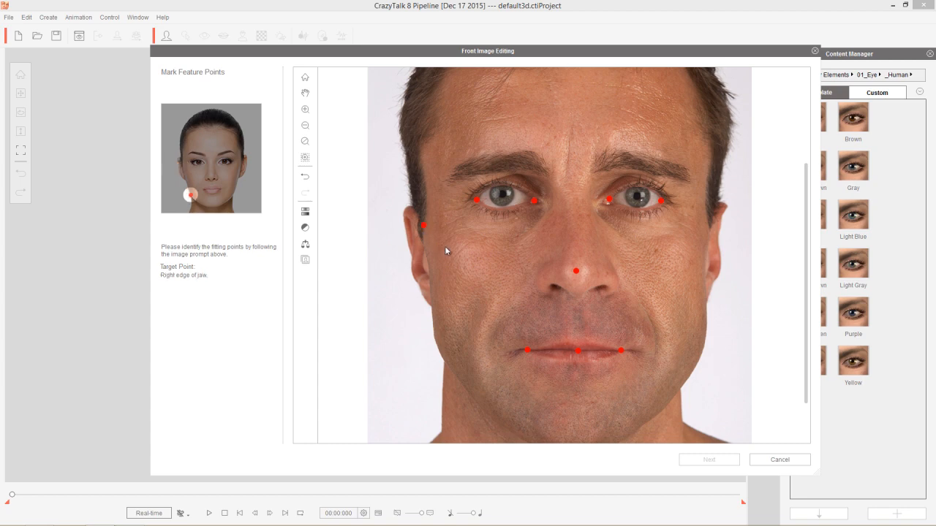
click(435, 341)
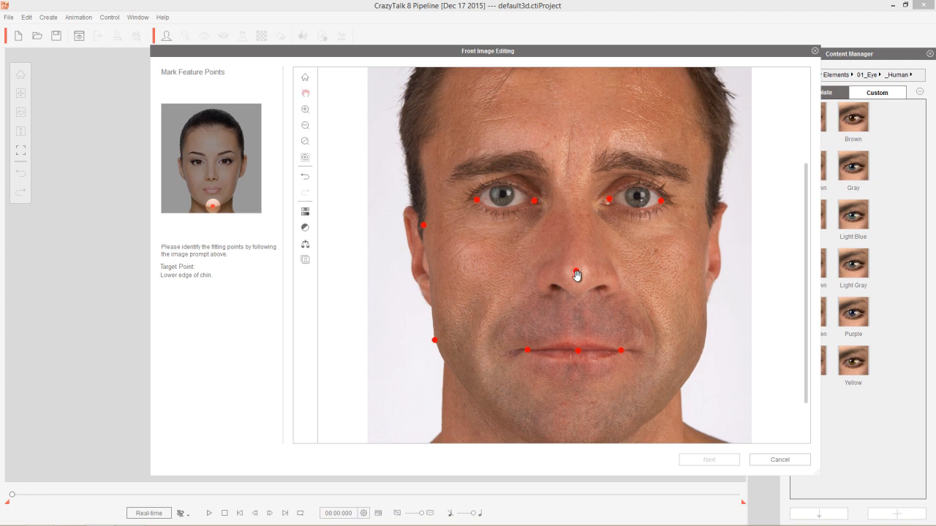
drag(577, 274, 594, 369)
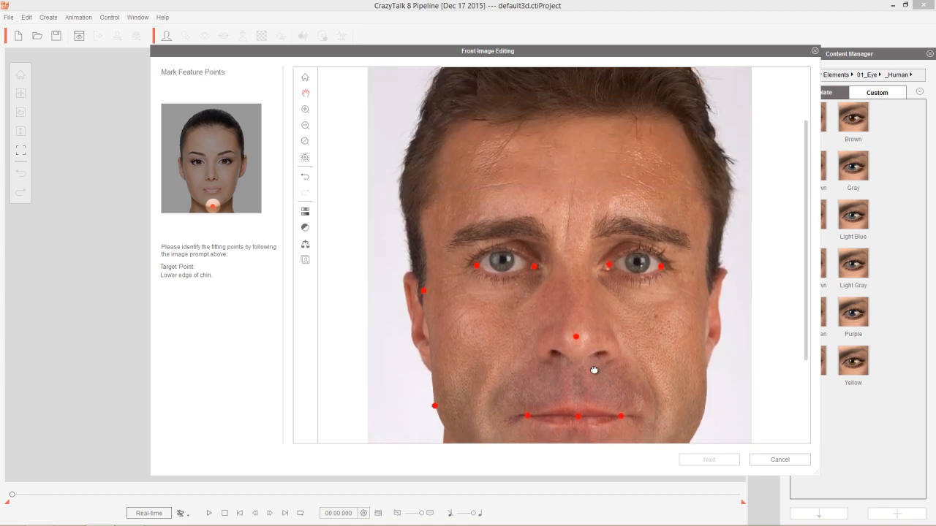
middle_drag(594, 369, 579, 208)
scroll(590, 334, up, 1)
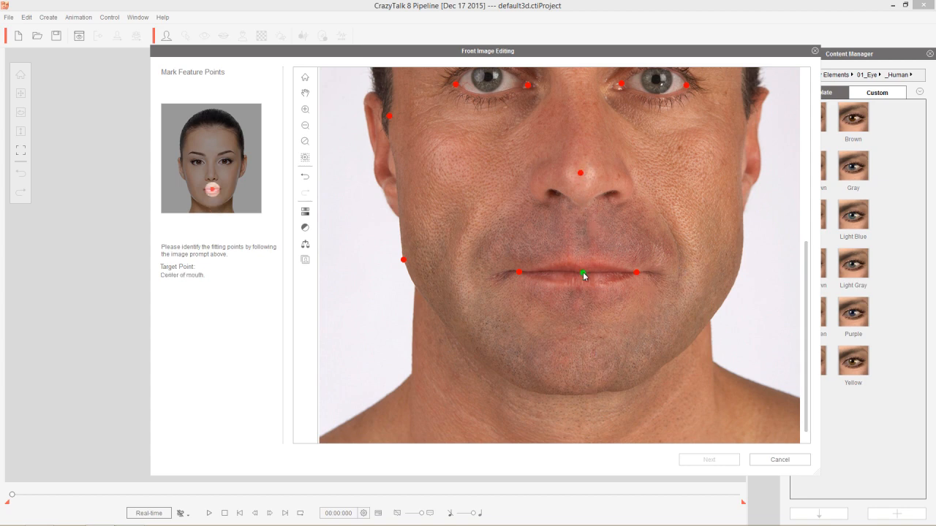
click(582, 394)
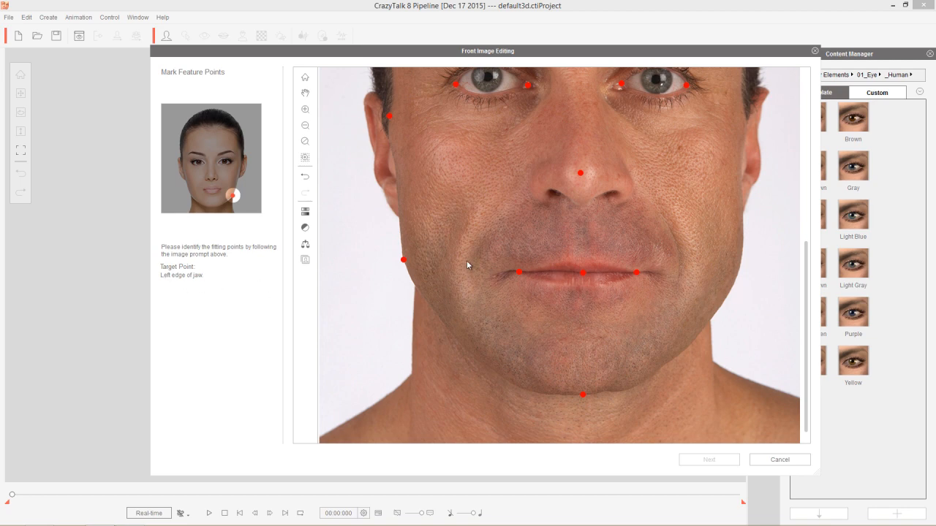
click(740, 265)
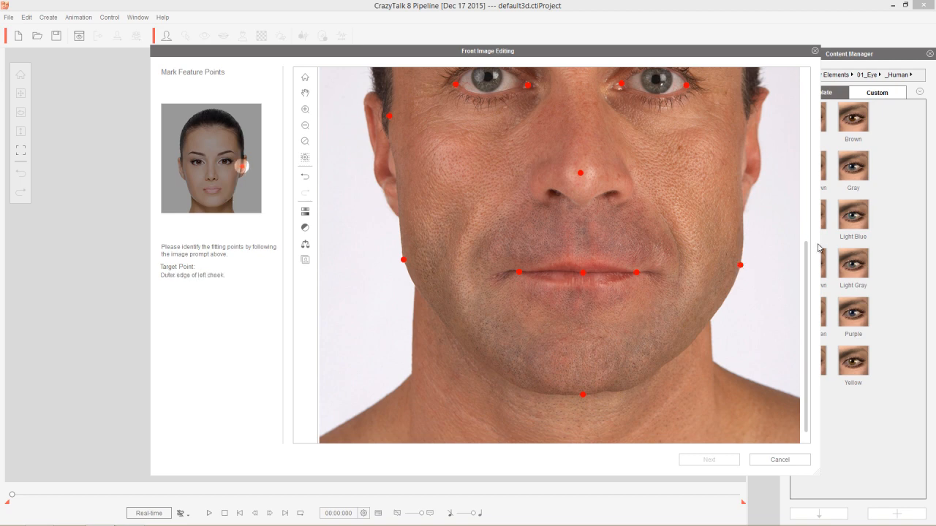
drag(807, 259, 808, 179)
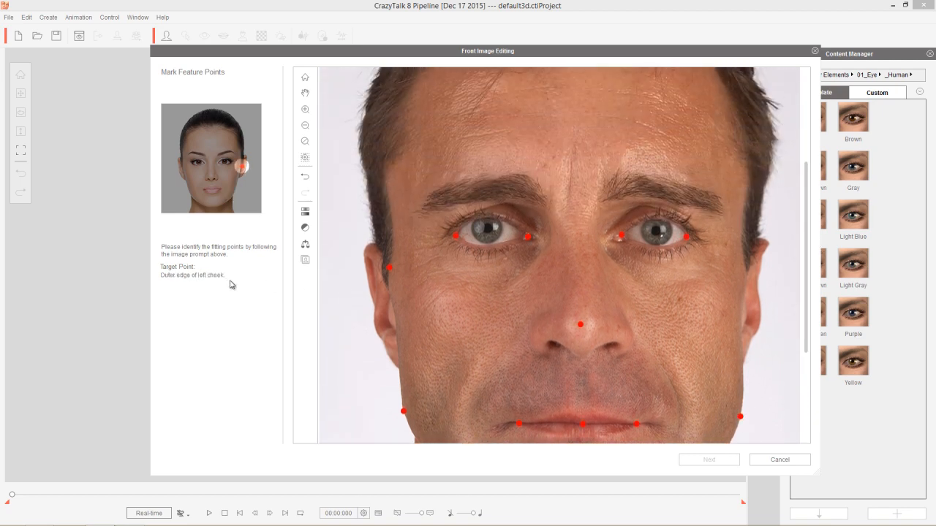
click(744, 255)
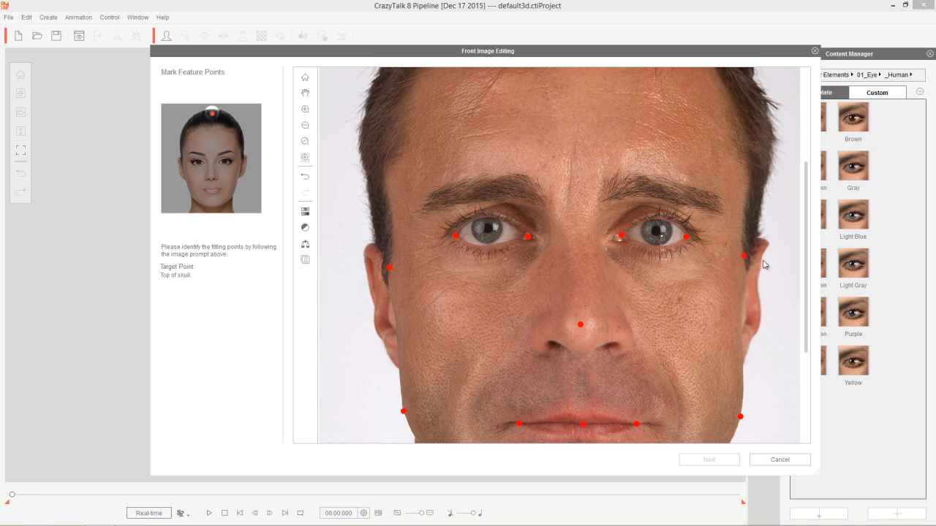
Step: Mark the top of the skull slightly below the hair's upper edge and continue to side image editing
drag(804, 257, 794, 156)
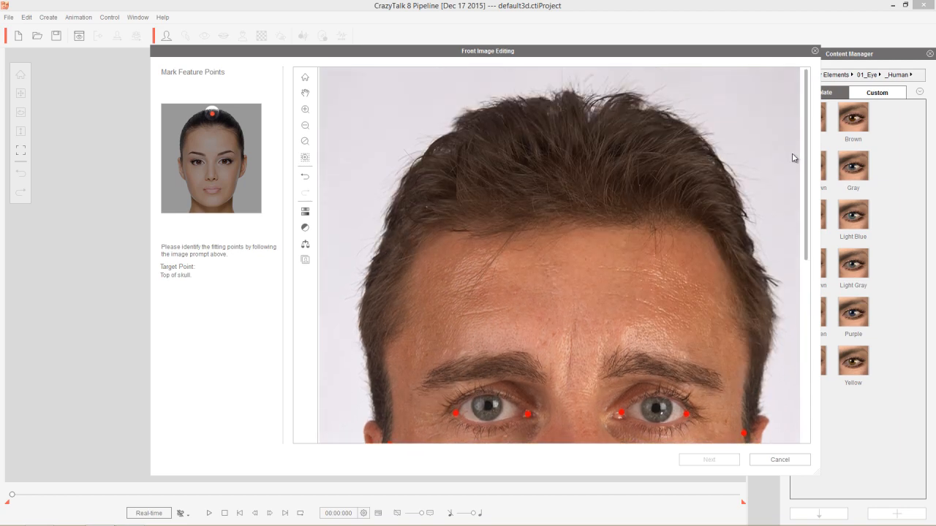
scroll(581, 292, down, 3)
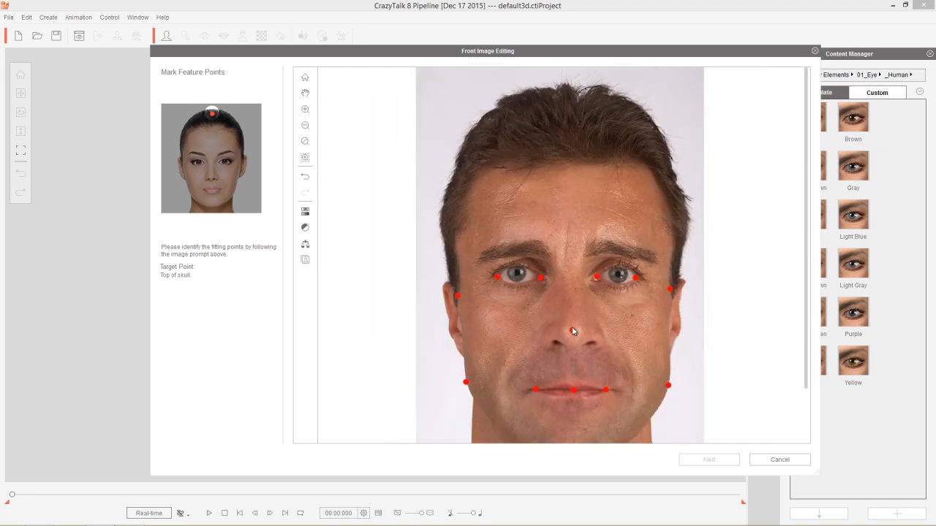
click(568, 116)
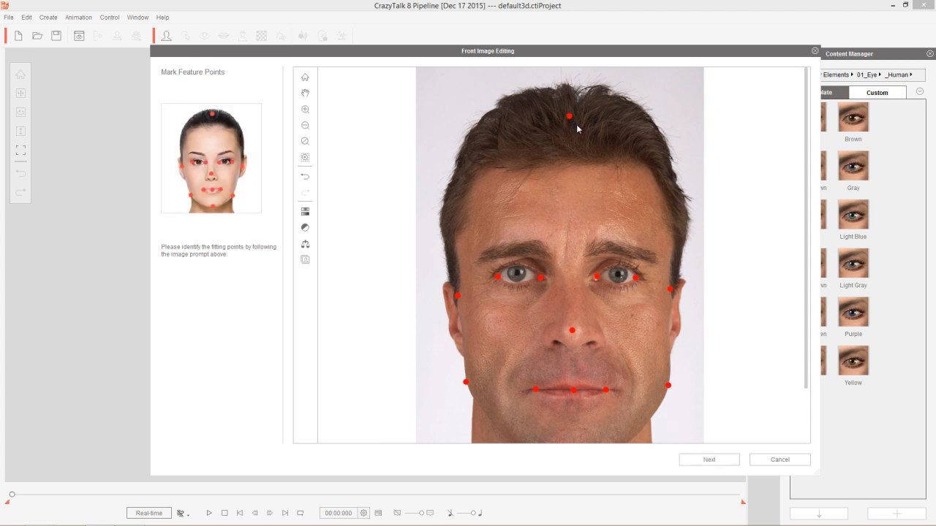
drag(807, 248, 704, 402)
click(708, 458)
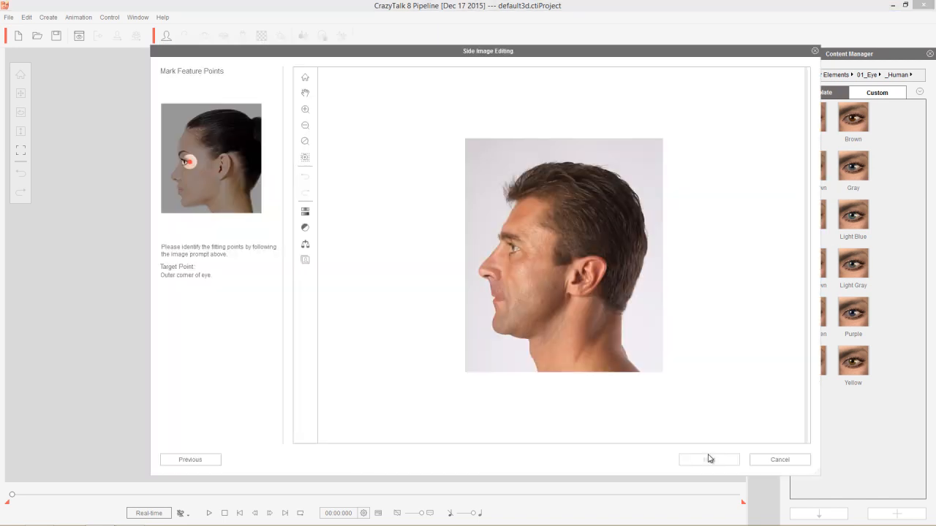
Step: Mark the outer corner of the eye, nose root, nose tip and subnasale on the side photo
scroll(536, 308, up, 5)
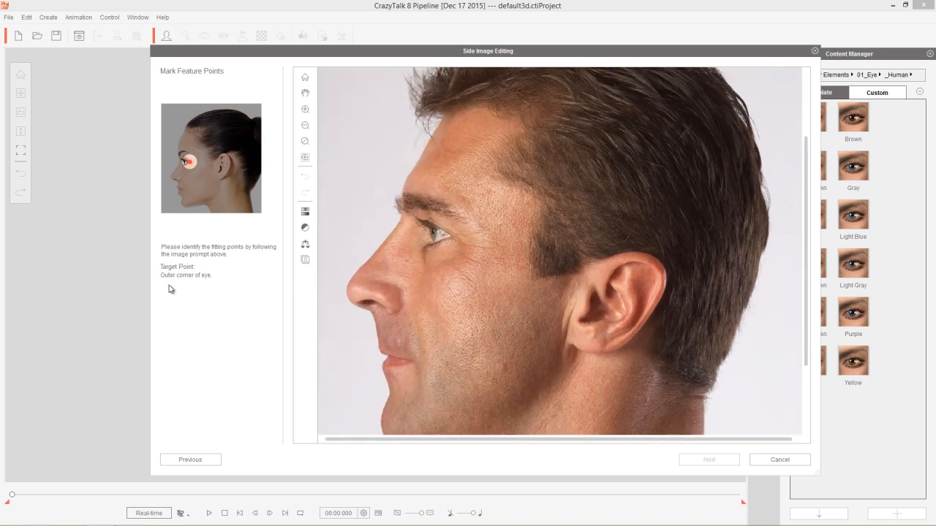
click(450, 234)
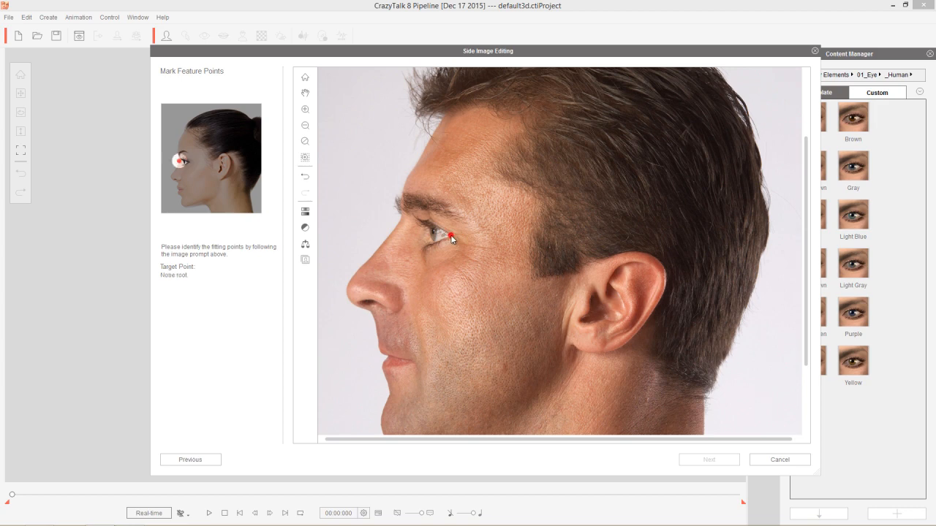
click(402, 215)
click(347, 293)
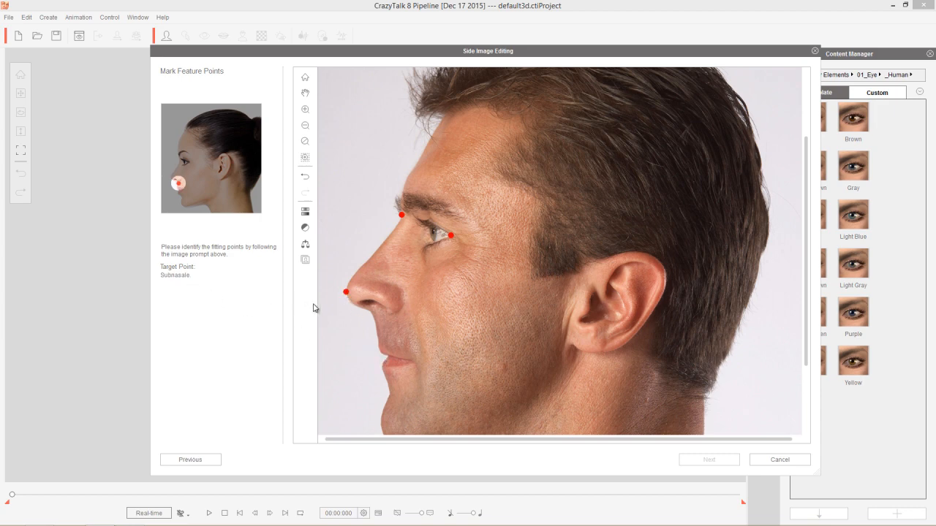
click(372, 313)
Step: Mark the front of the mouth, the corner of the mouth and the chin tip on the side photo
click(387, 356)
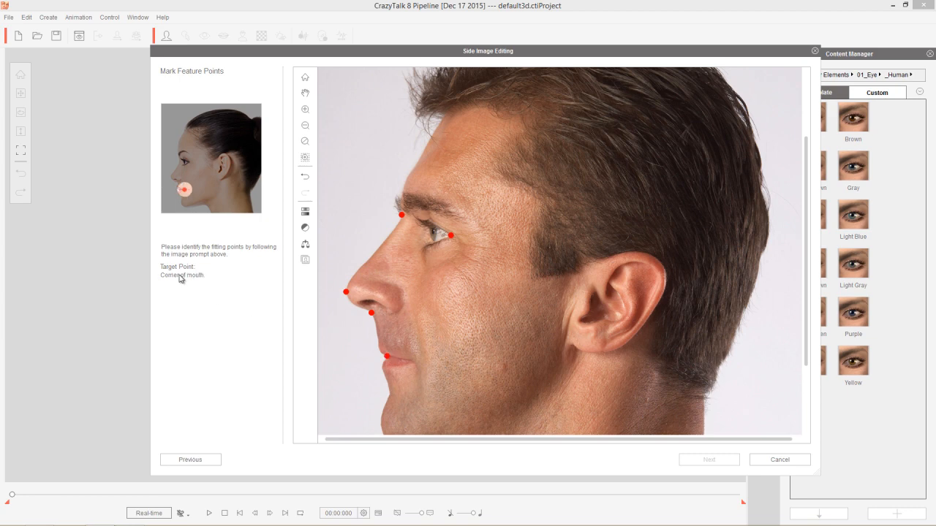
click(410, 361)
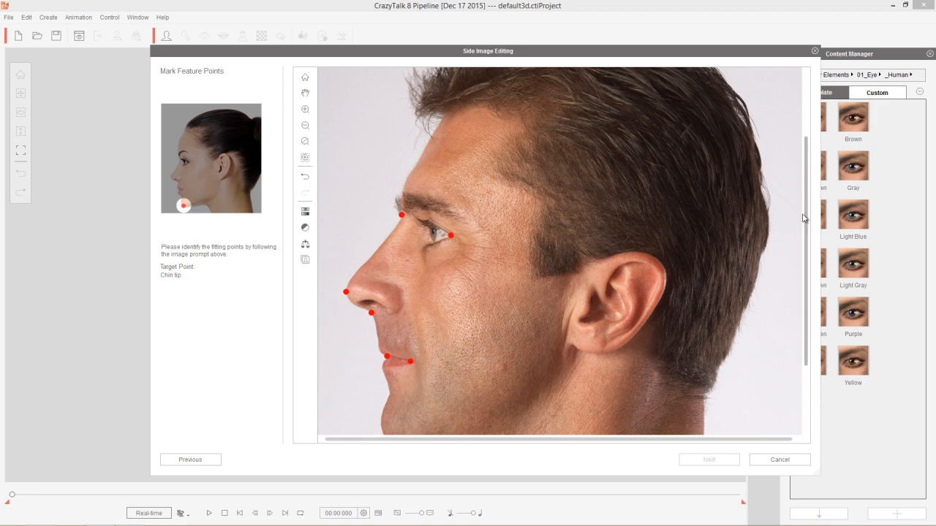
drag(807, 217, 812, 273)
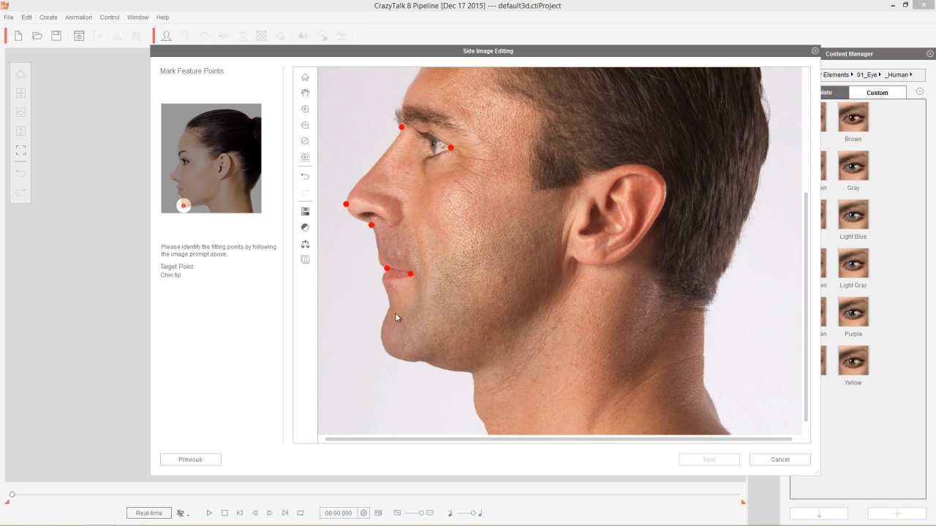
click(402, 361)
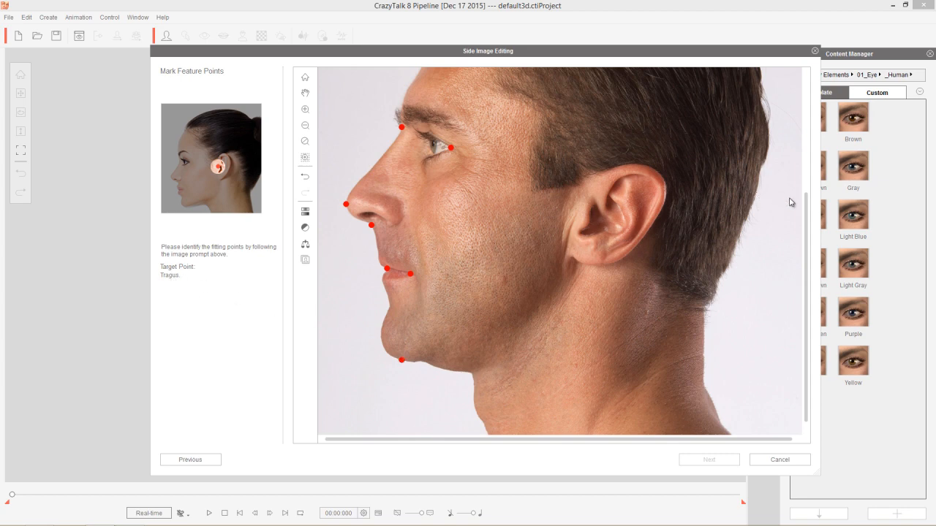
Step: Mark the tragus and the top of the skull on the side photo, and continue to face profile selection
drag(809, 212, 809, 192)
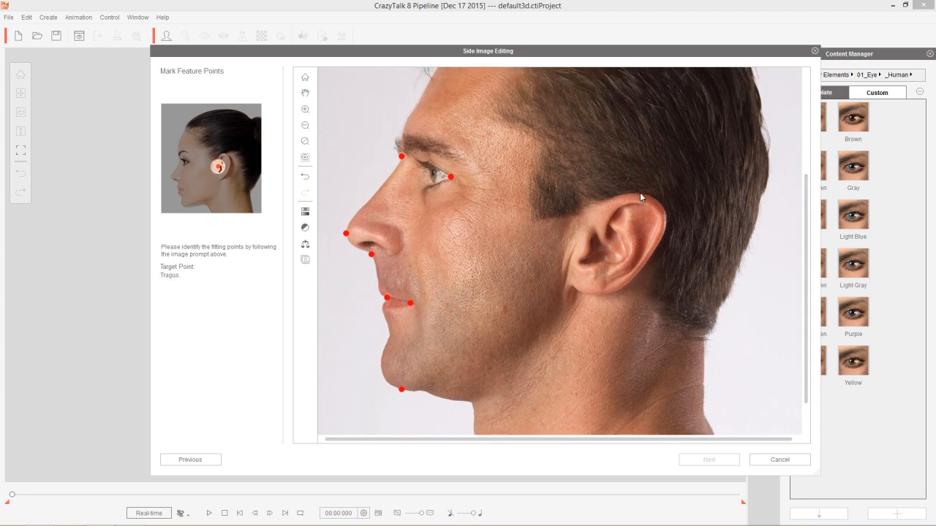
click(570, 216)
drag(808, 204, 809, 110)
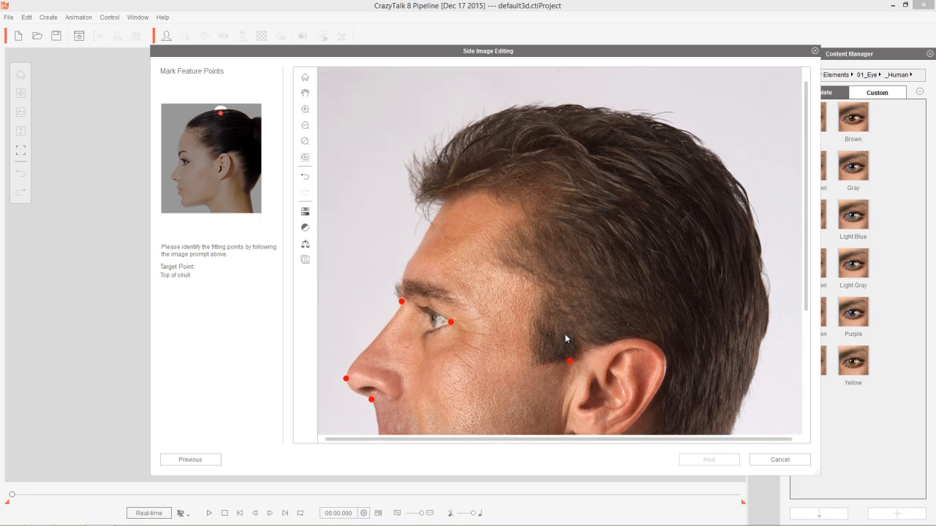
click(582, 131)
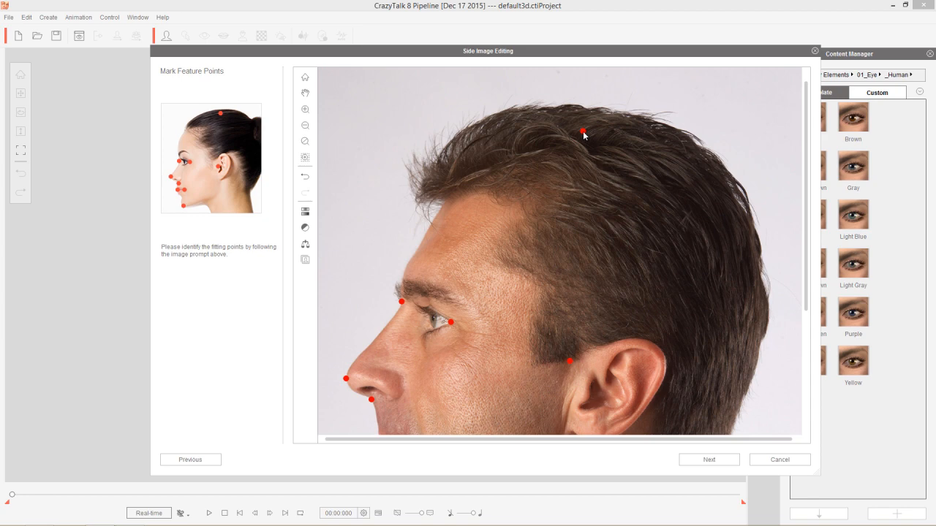
click(720, 459)
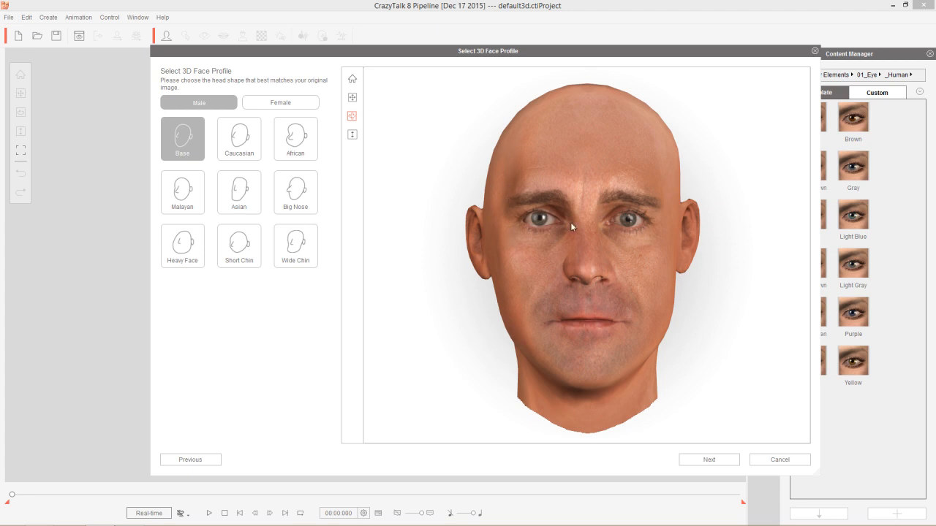
Step: Apply the Caucasian male head shape and check it from the side
click(242, 141)
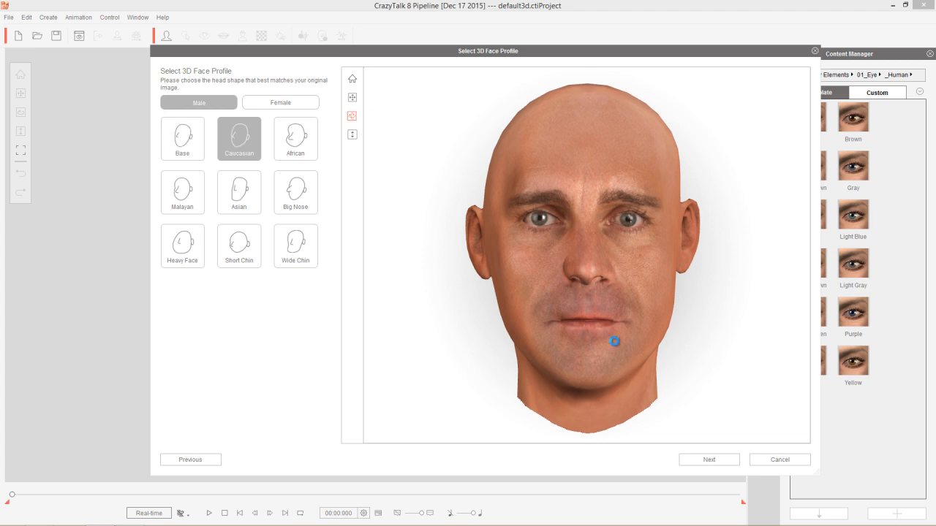
drag(727, 334, 403, 328)
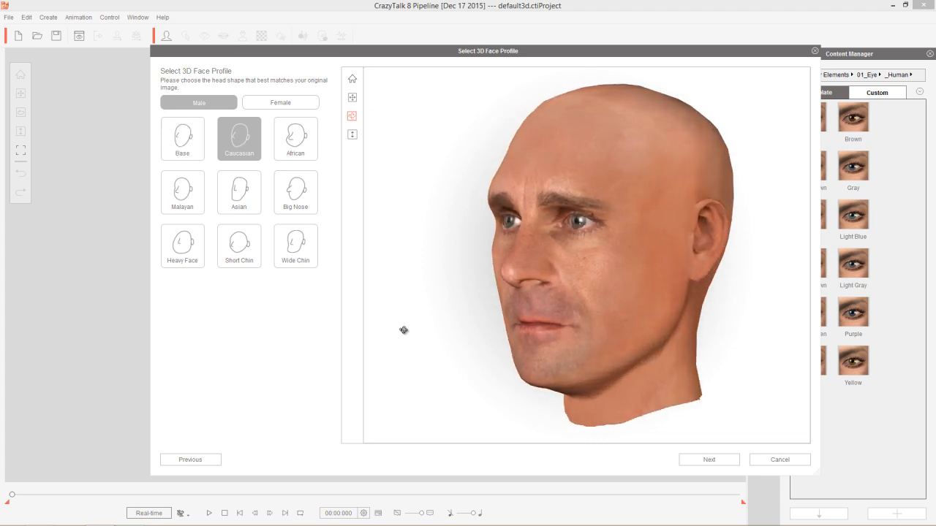
mouse_move(691, 317)
mouse_down()
mouse_move(473, 320)
mouse_move(592, 341)
mouse_move(740, 332)
mouse_move(692, 317)
mouse_up()
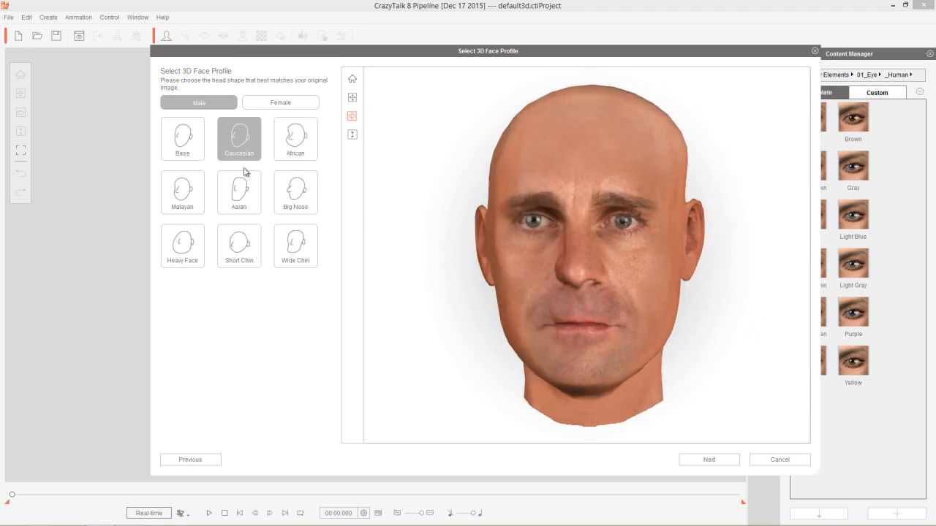
Step: Try the African and Wide Chin head shapes and restore the Caucasian profile
click(299, 152)
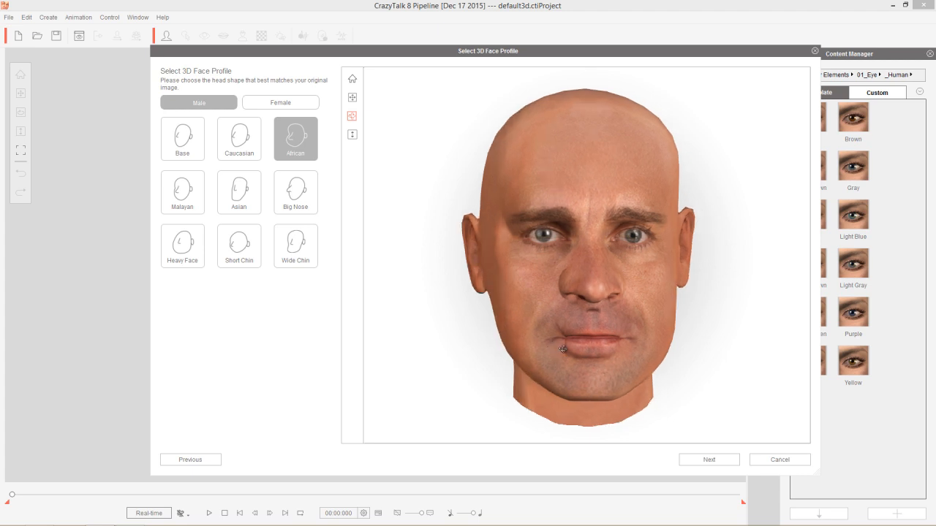
click(288, 247)
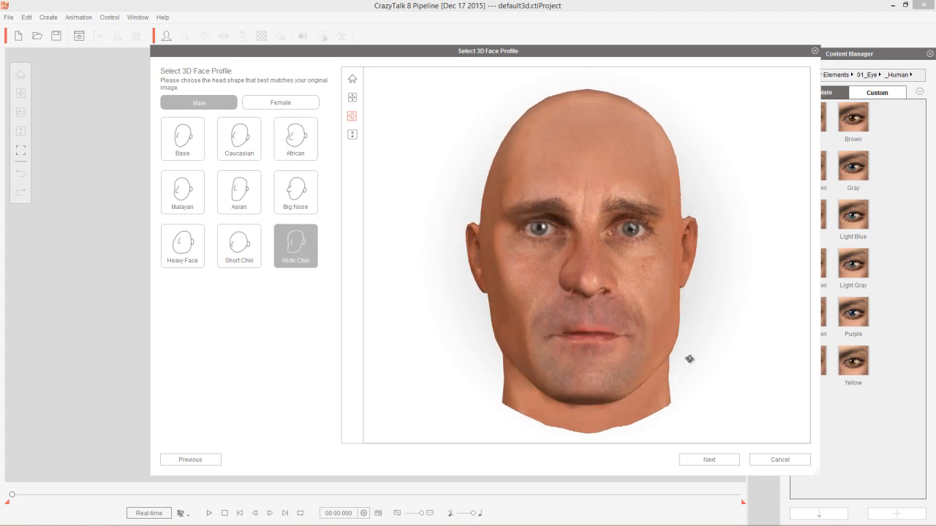
mouse_move(717, 336)
mouse_down()
mouse_move(441, 340)
mouse_move(755, 327)
mouse_move(397, 328)
mouse_move(727, 330)
mouse_up()
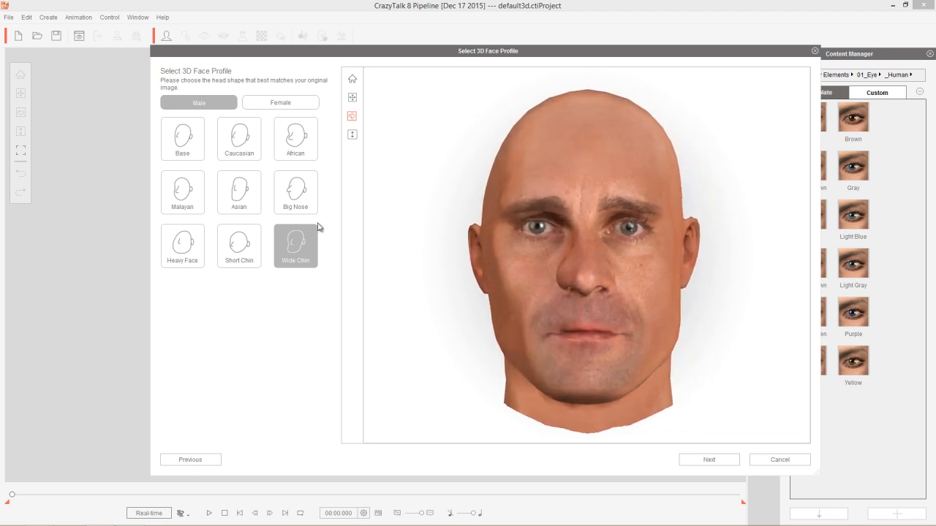
click(242, 145)
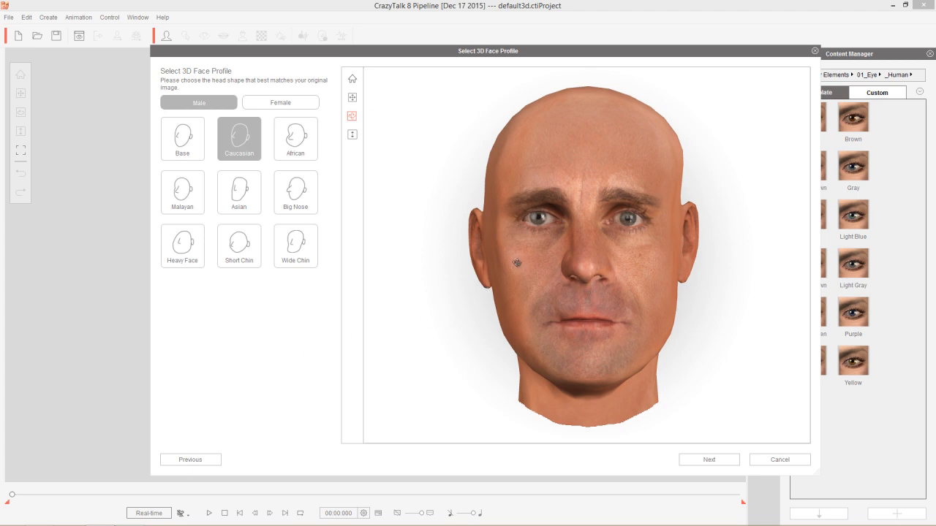
Step: Return to the front photo, move the right jaw-edge and right cheek points outward, and regenerate the head
click(195, 459)
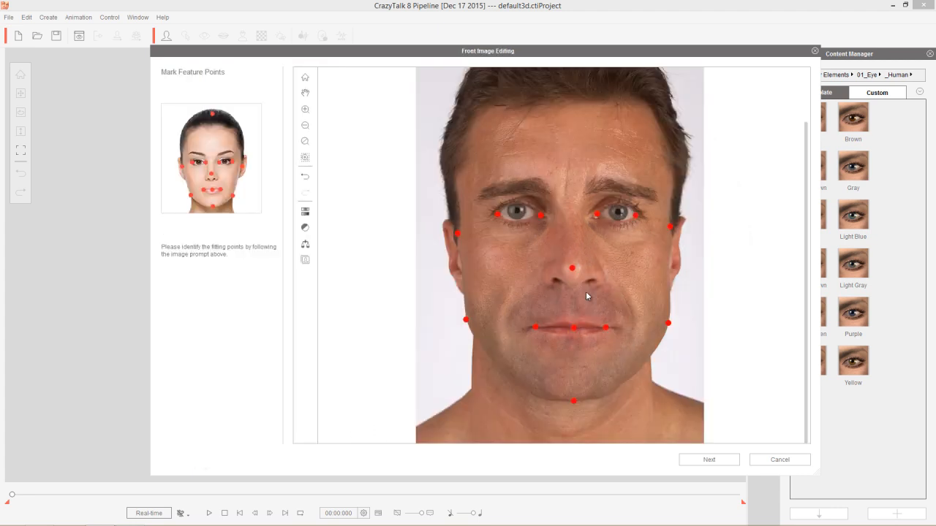
scroll(547, 314, down, 2)
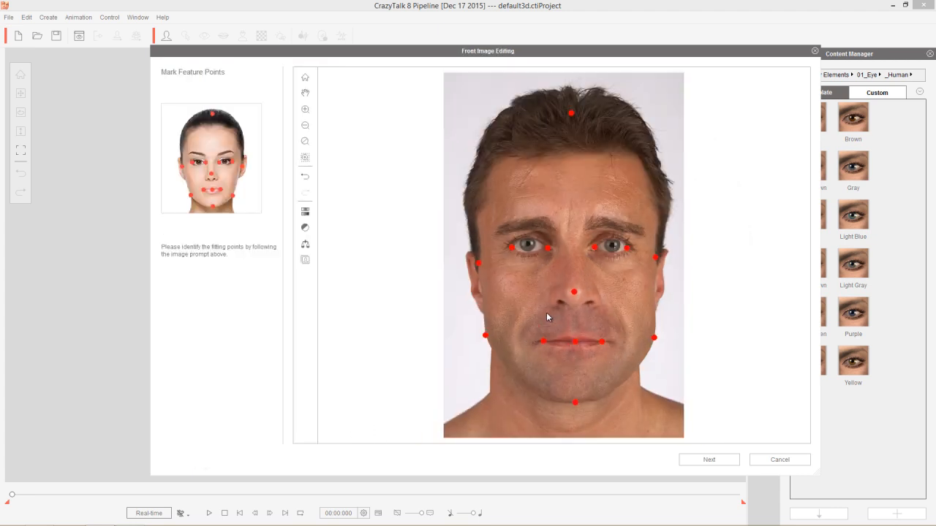
scroll(547, 313, up, 1)
mouse_move(485, 336)
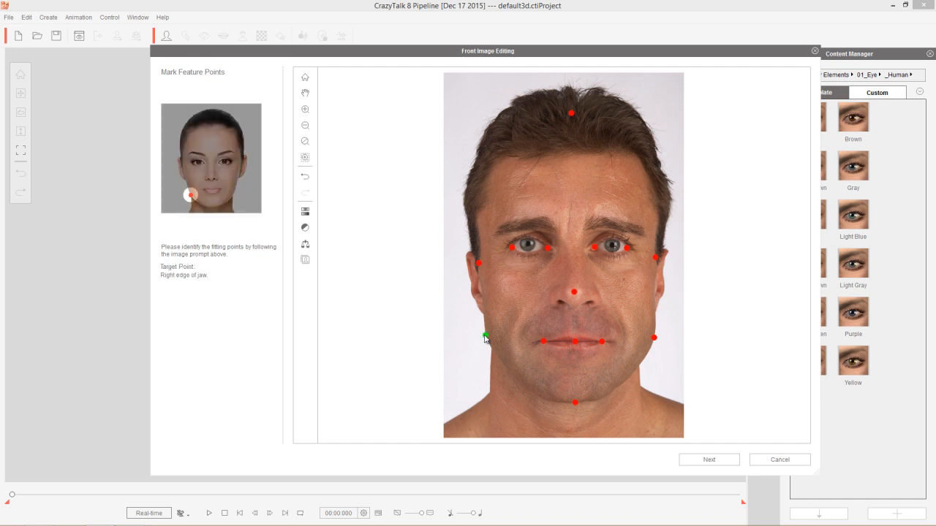
drag(484, 337, 475, 337)
mouse_move(478, 263)
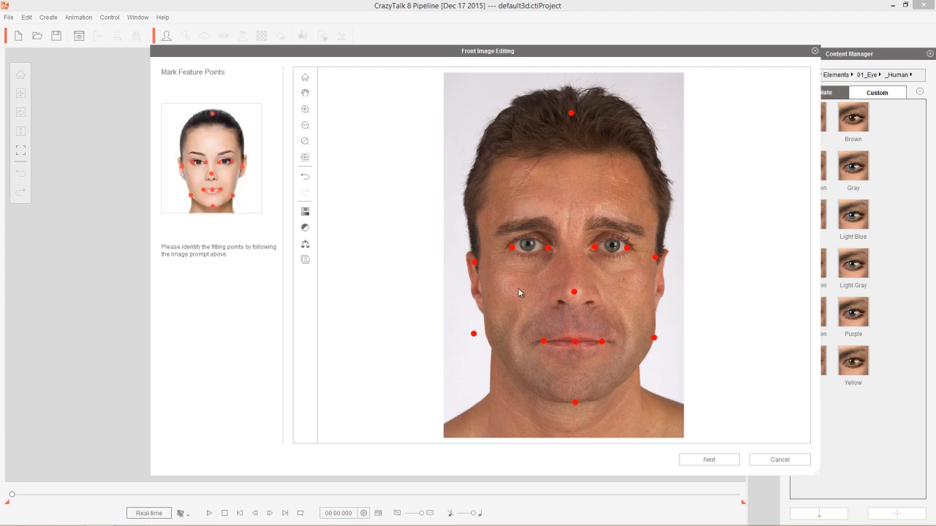
click(714, 466)
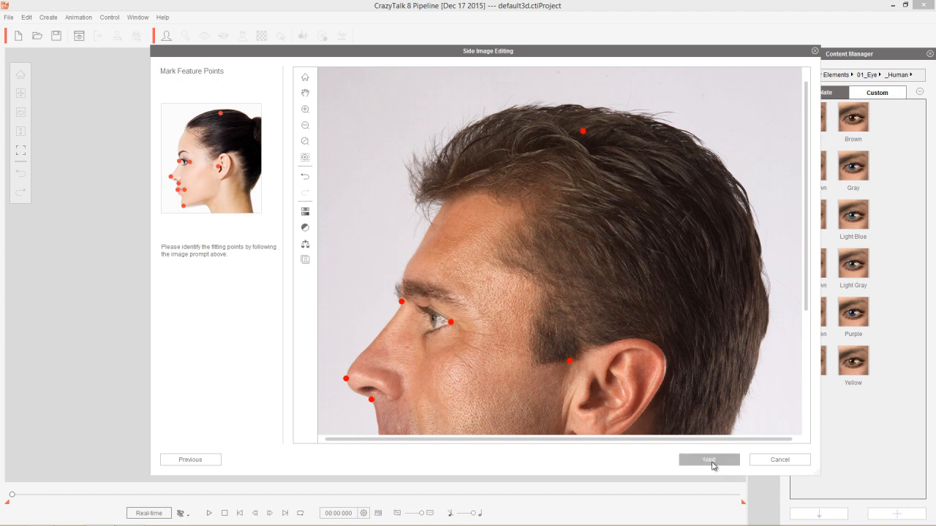
click(710, 462)
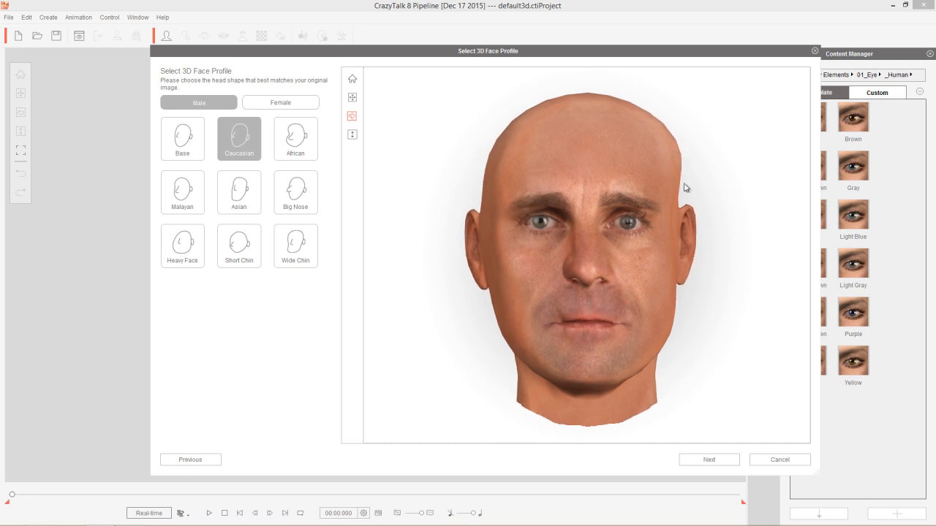
Step: Move the right cheek point inward, fine-tune the left cheek, left jaw and nose tip points on the front photo, and regenerate the head
click(210, 459)
drag(474, 261, 484, 262)
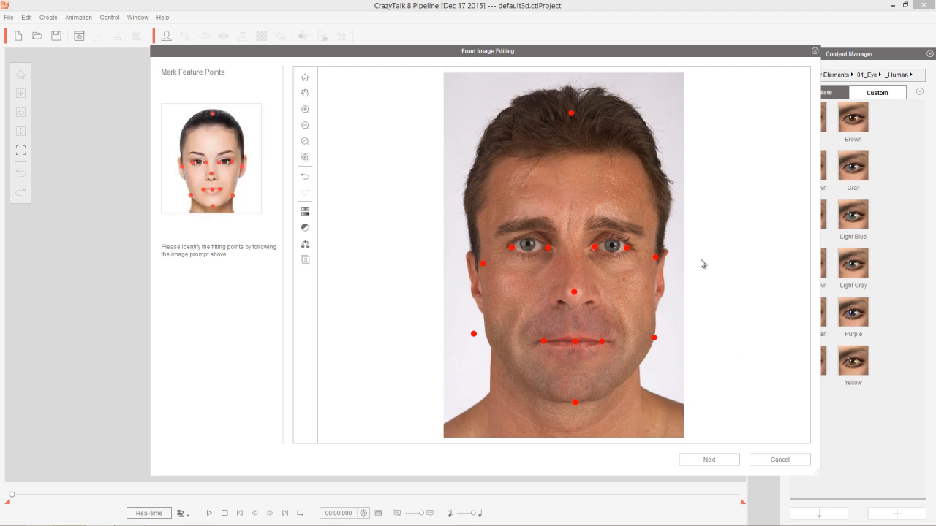
drag(655, 258, 657, 261)
drag(655, 340, 653, 340)
click(719, 463)
click(719, 462)
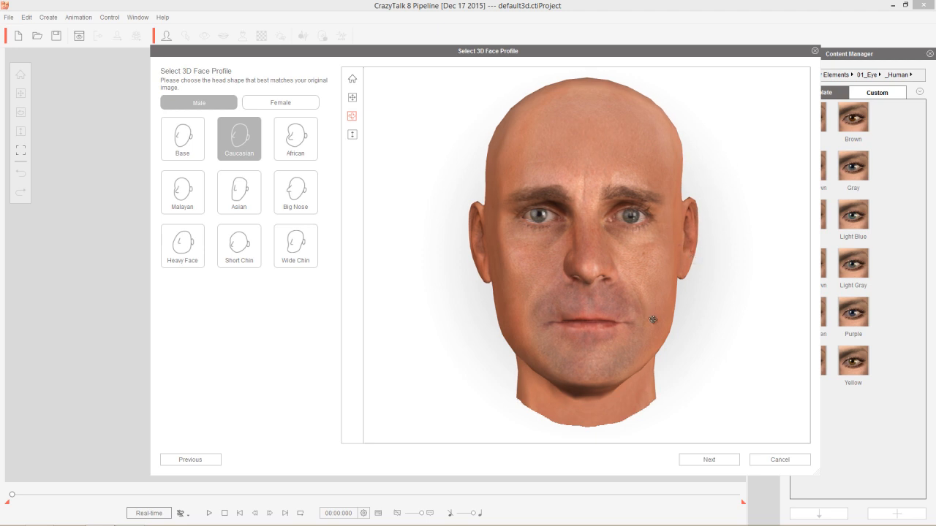
Step: Accept the Caucasian face profile after reviewing the head and the front photo's points, and continue to front fitting
mouse_move(652, 363)
mouse_down()
mouse_move(498, 384)
mouse_move(599, 344)
mouse_move(680, 288)
mouse_move(653, 362)
mouse_up()
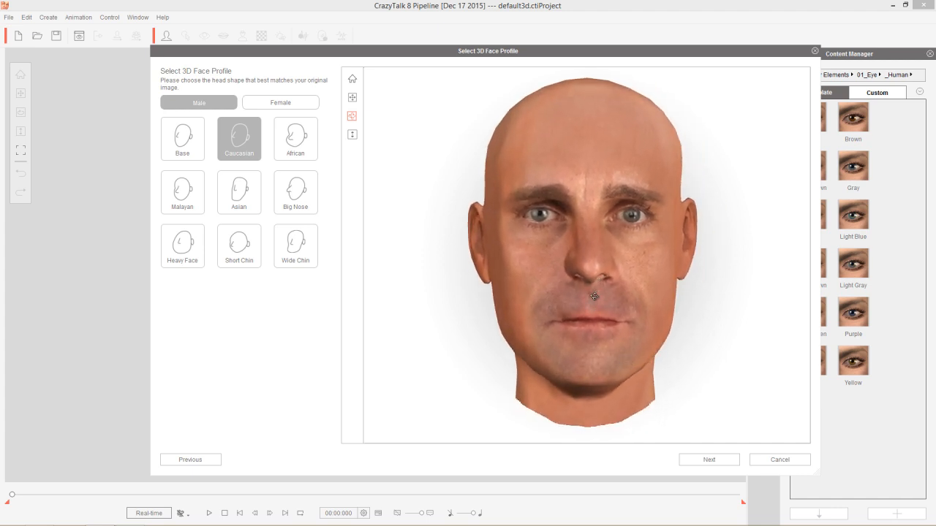
mouse_move(615, 320)
right_down()
mouse_move(599, 272)
mouse_move(622, 312)
right_up()
drag(632, 341, 630, 320)
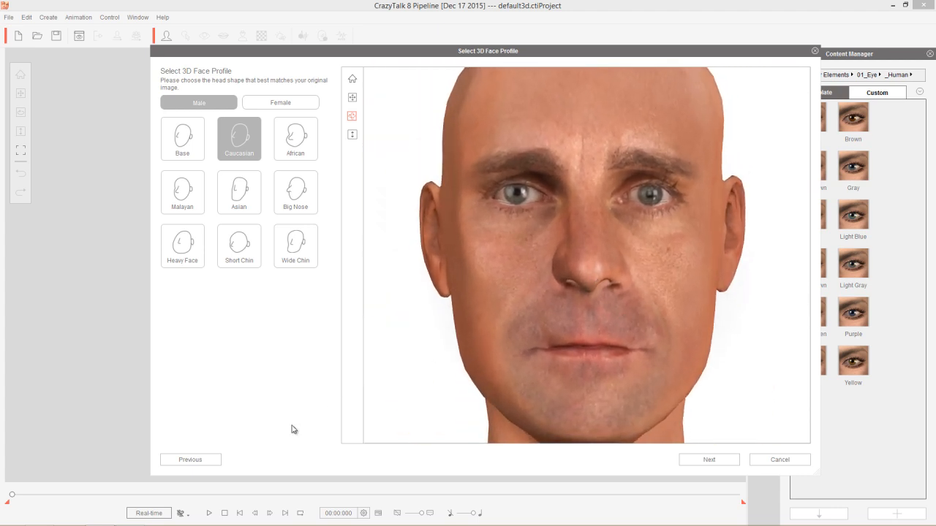
click(197, 464)
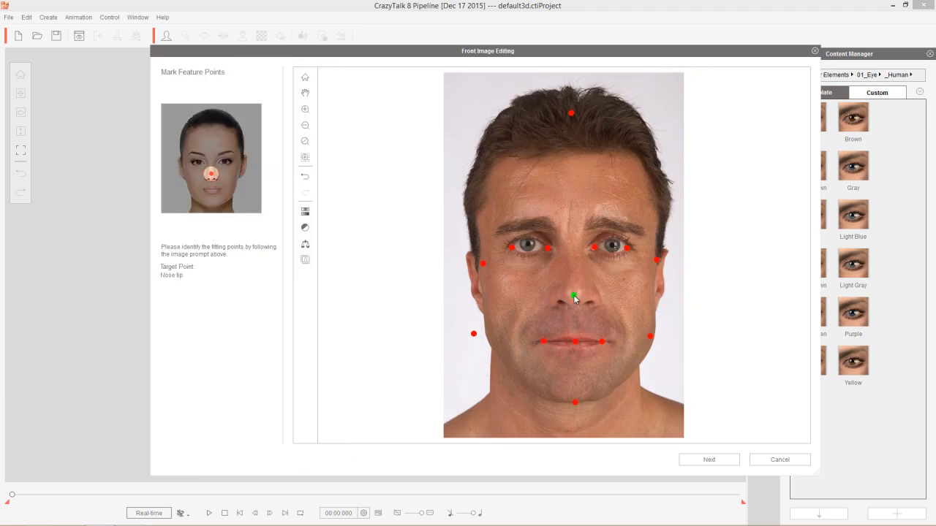
click(711, 460)
click(715, 461)
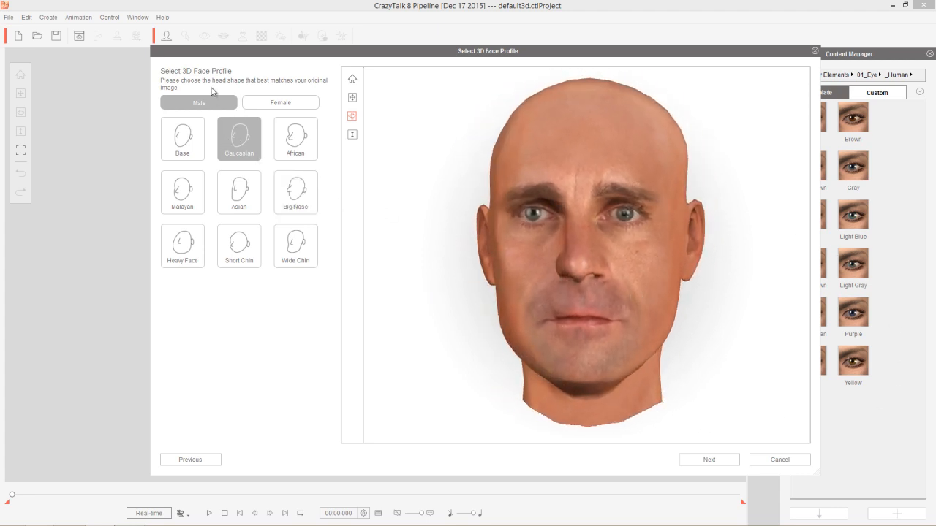
click(710, 459)
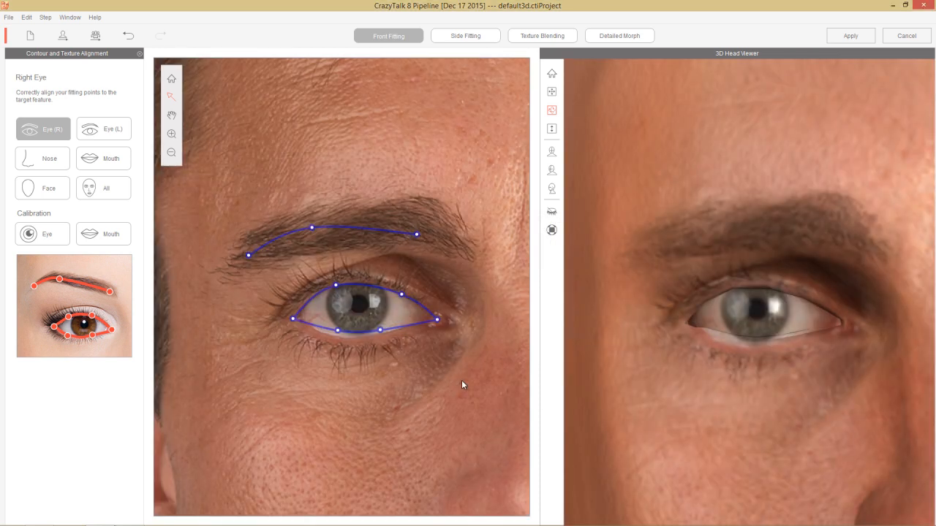
Step: Align the right eye's upper and lower lid points with the photo and shift the right eyebrow contour toward the nose
click(335, 284)
drag(401, 295, 388, 289)
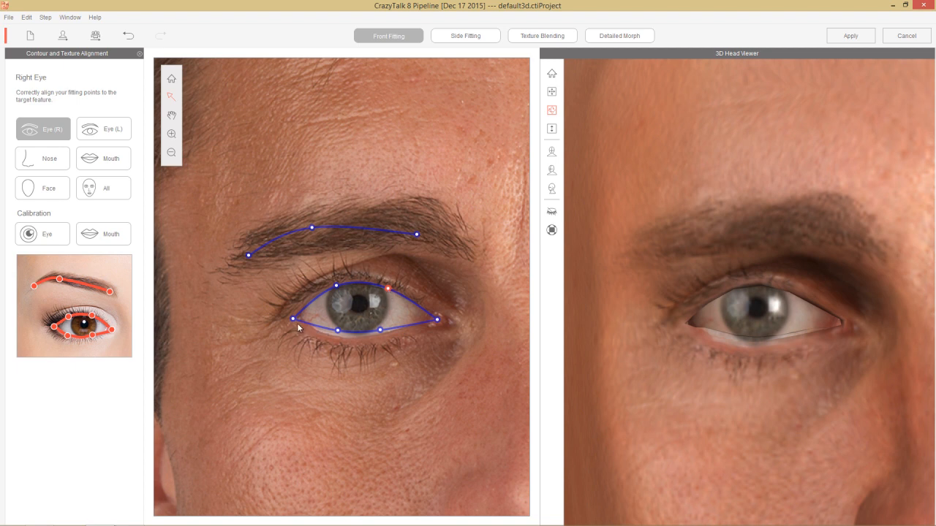
drag(338, 331, 378, 332)
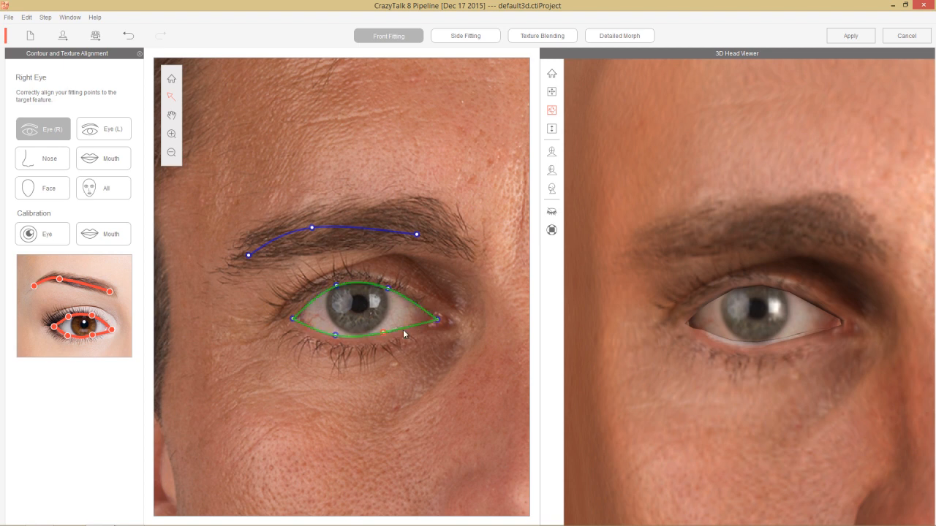
click(349, 231)
mouse_move(349, 228)
mouse_down()
mouse_move(365, 227)
mouse_move(332, 225)
mouse_move(343, 230)
mouse_up()
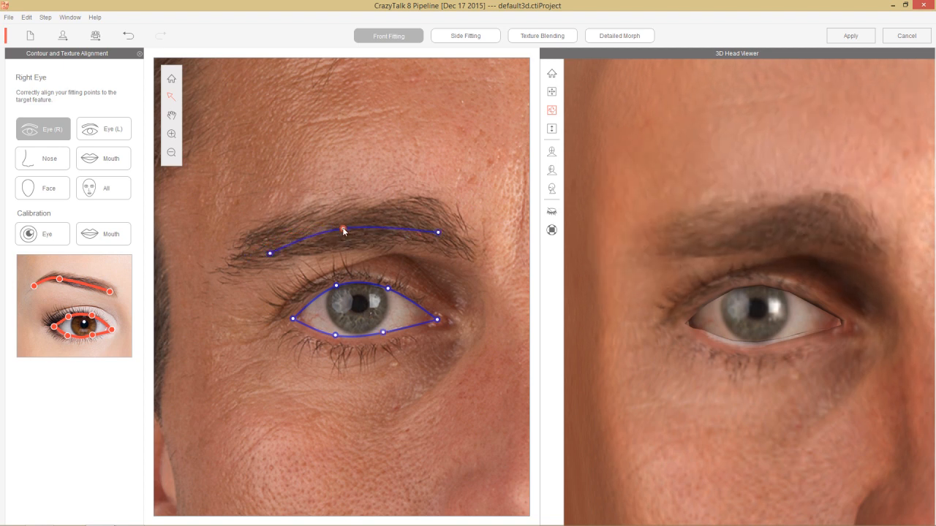
Step: Align the left eye contour with the photo by adjusting its outer upper lid, outer corner, lower lid and inner corner points
click(106, 135)
drag(310, 287, 352, 298)
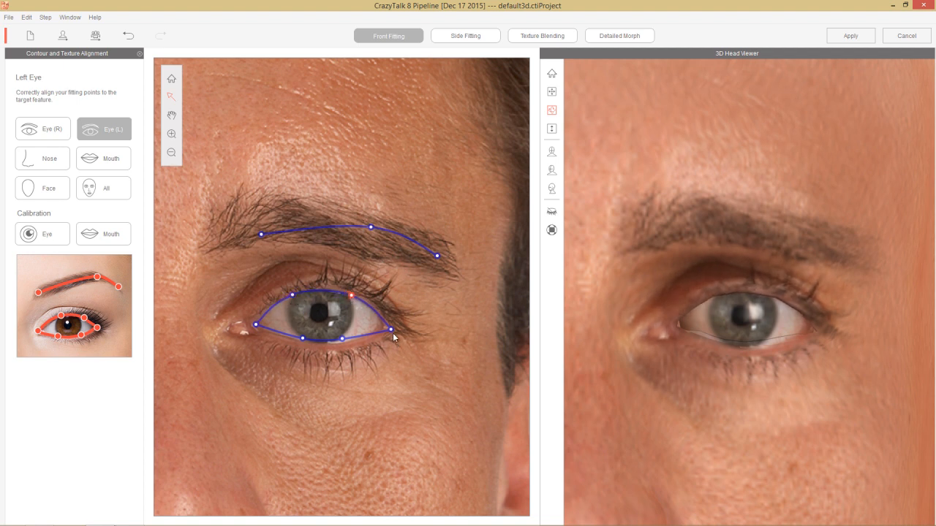
drag(389, 328, 345, 341)
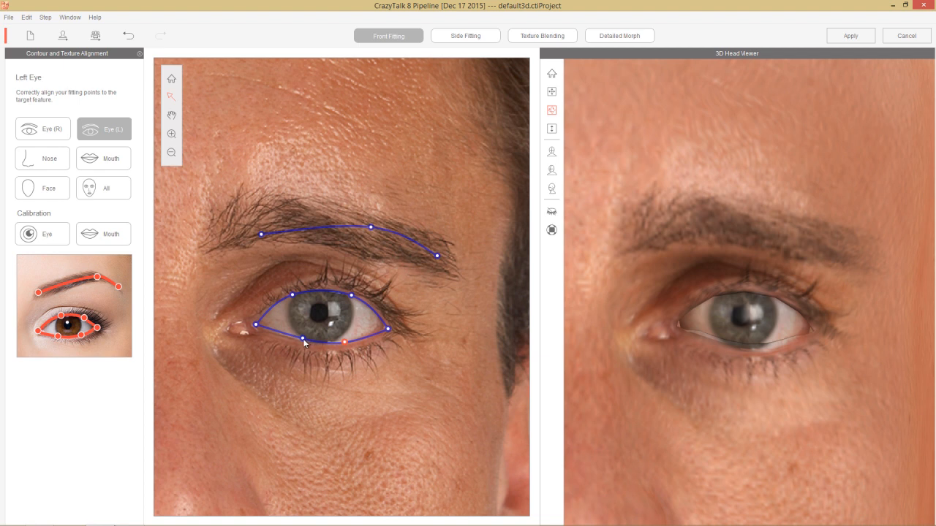
drag(301, 340, 251, 329)
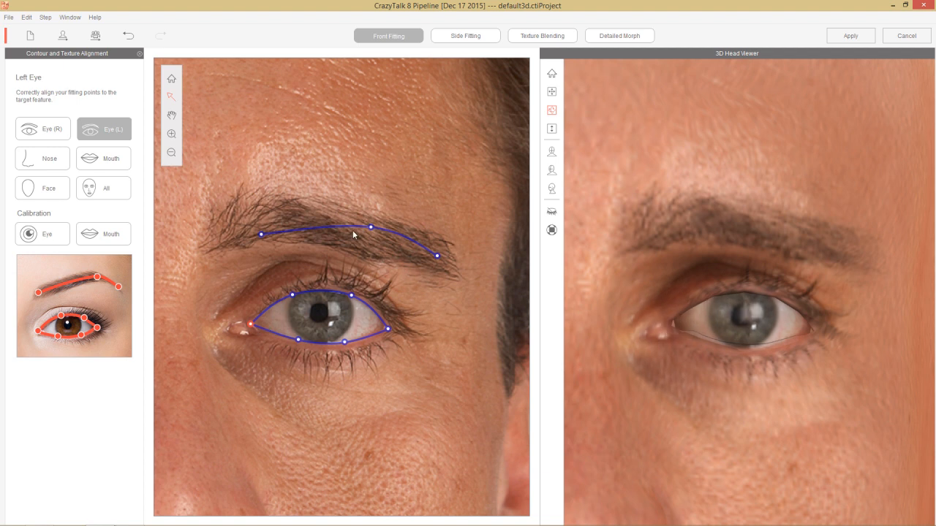
Step: Shift the left eyebrow contour toward the nose to follow the brow in the photo
mouse_move(354, 233)
mouse_down()
mouse_move(332, 225)
mouse_move(350, 228)
mouse_up()
drag(210, 187, 224, 308)
drag(208, 241, 210, 203)
drag(262, 348, 204, 230)
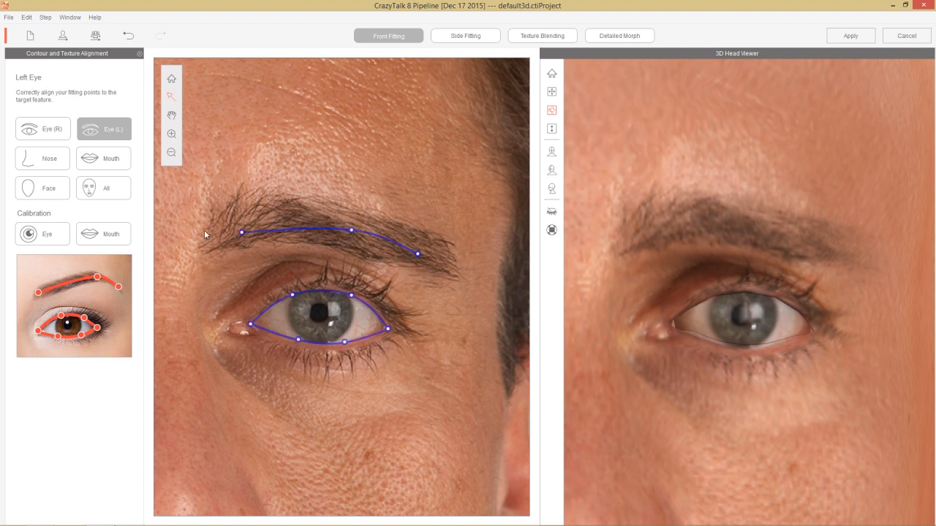
drag(229, 272, 212, 225)
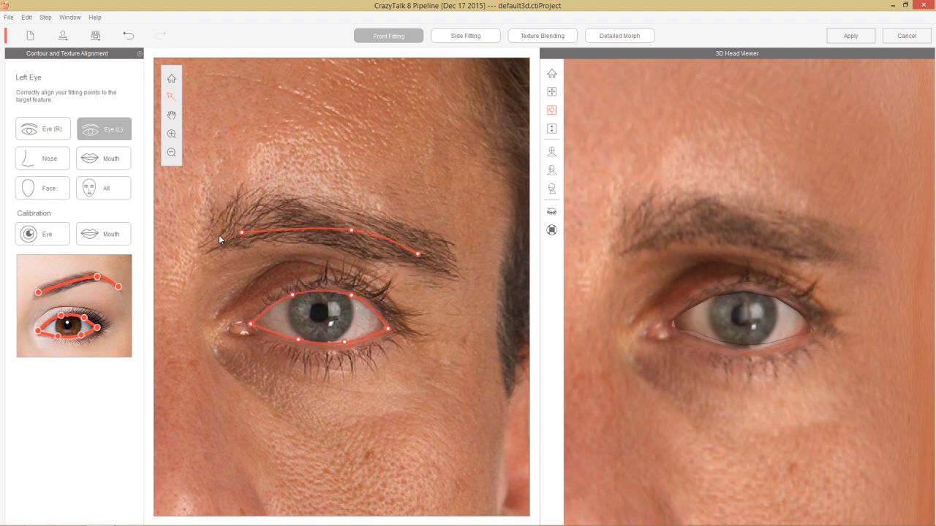
Step: Shift the whole nose contour slightly toward the face's left eye to centre it on the nose in the photo
click(41, 163)
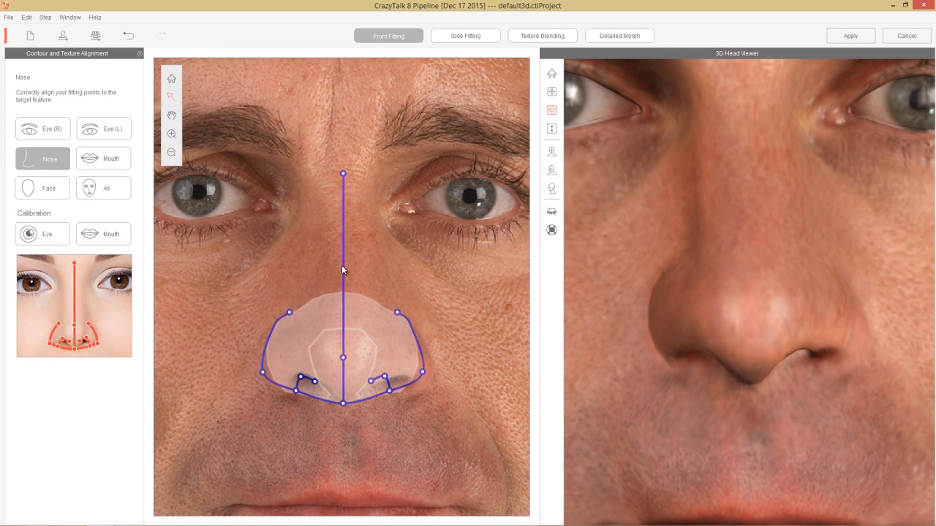
drag(342, 266, 346, 265)
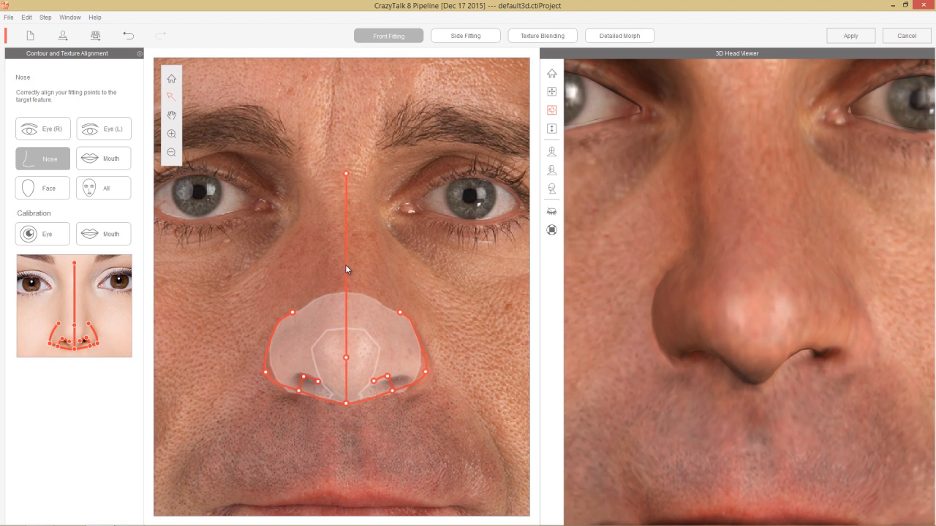
drag(346, 266, 349, 267)
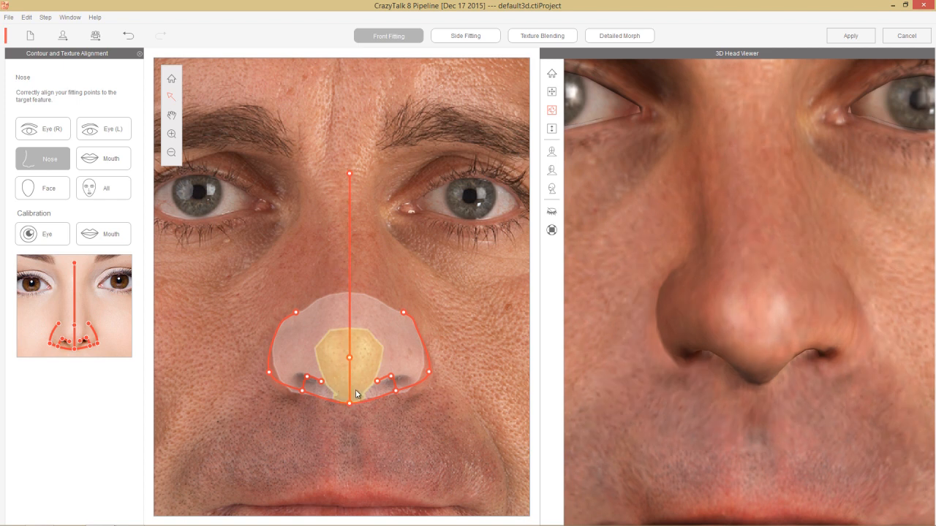
Step: Reshape both nostril contours by moving their outer points outward and their inner points to the nostril edges in the photo
click(304, 401)
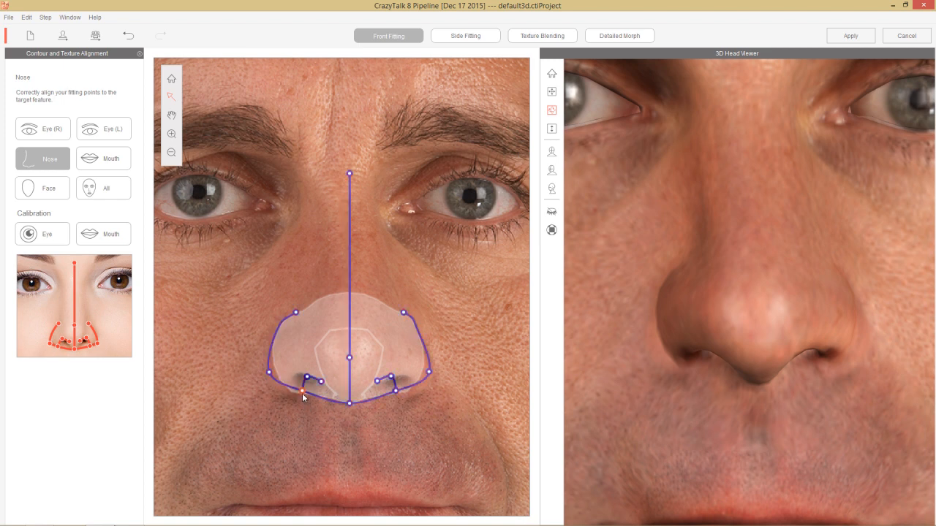
drag(302, 392, 325, 384)
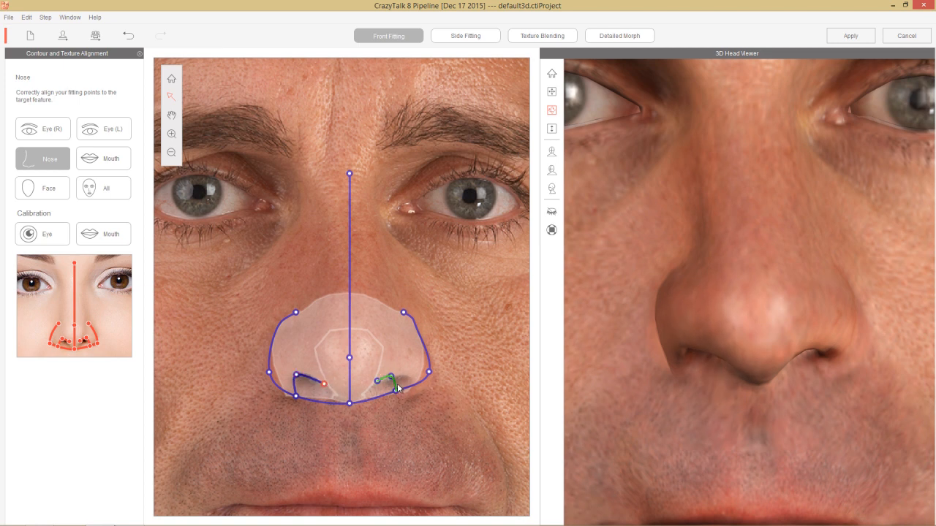
drag(396, 393, 376, 384)
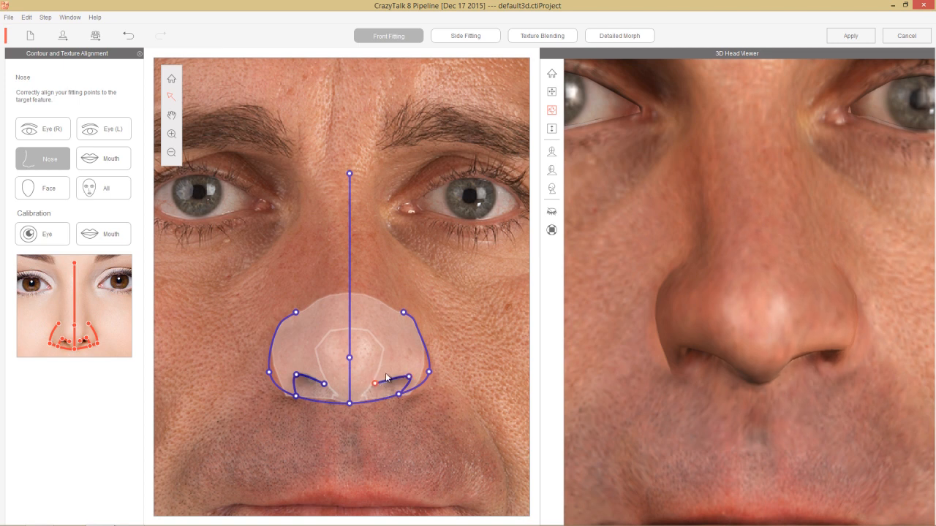
Step: Lower the upper nose wing points, move the outer wing points outward and down, and nudge the whole nose contour into place
drag(405, 313, 405, 327)
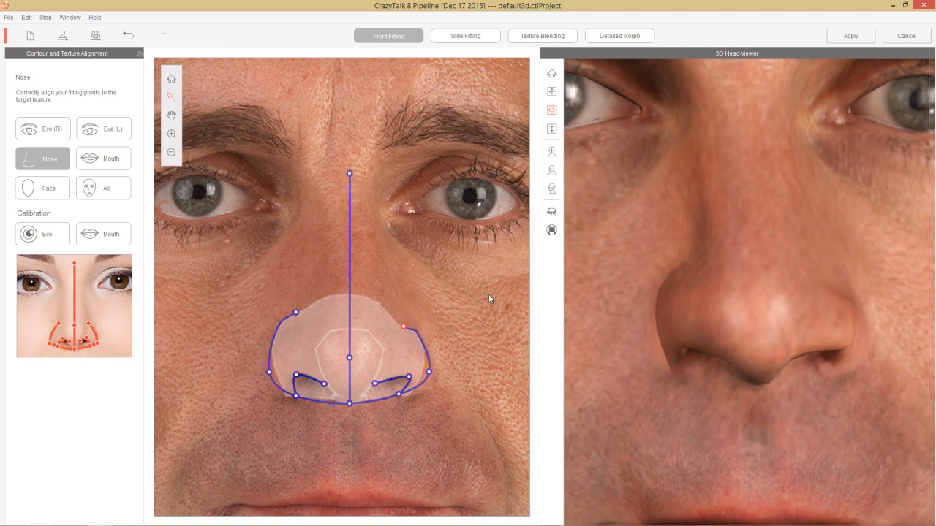
drag(296, 313, 301, 321)
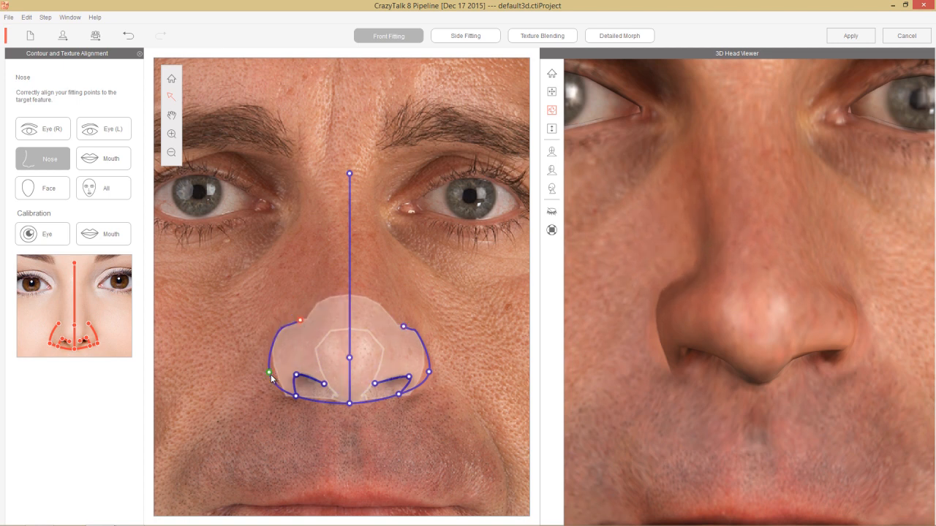
drag(270, 374, 264, 383)
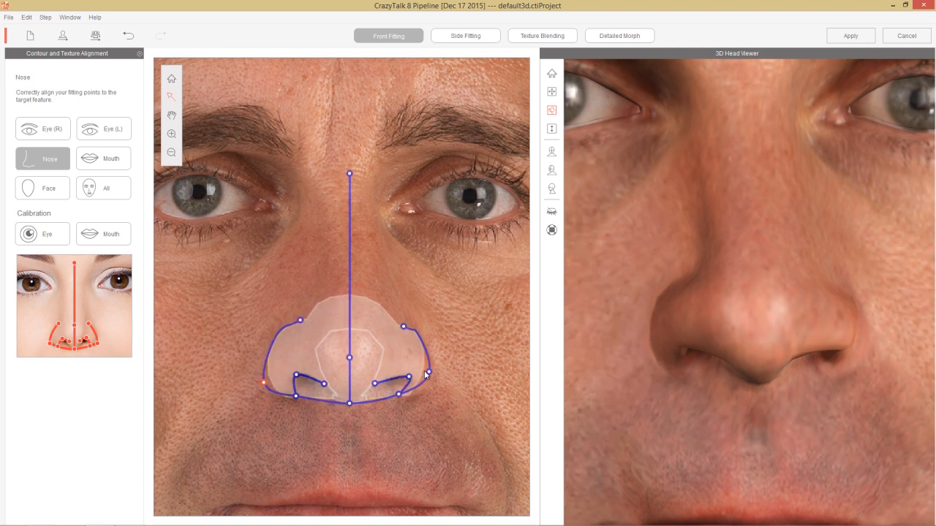
drag(428, 373, 435, 378)
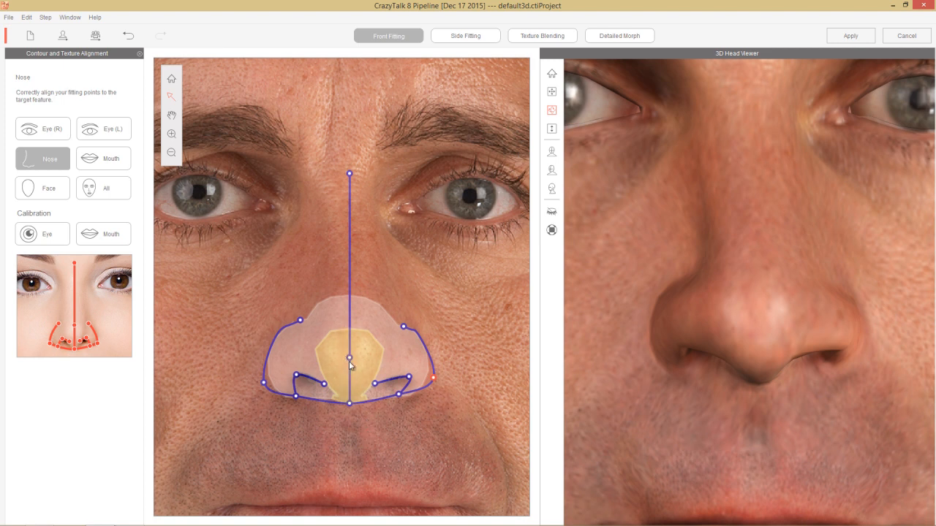
click(350, 284)
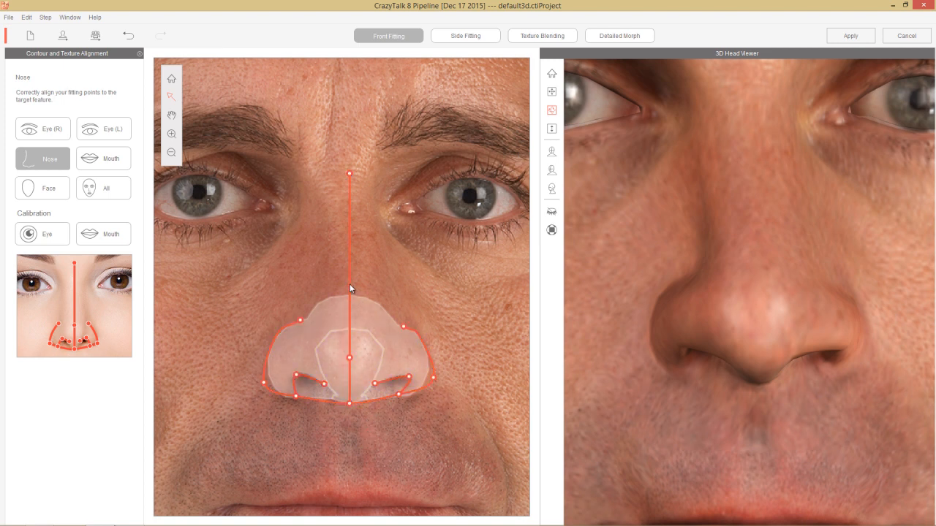
drag(349, 284, 349, 283)
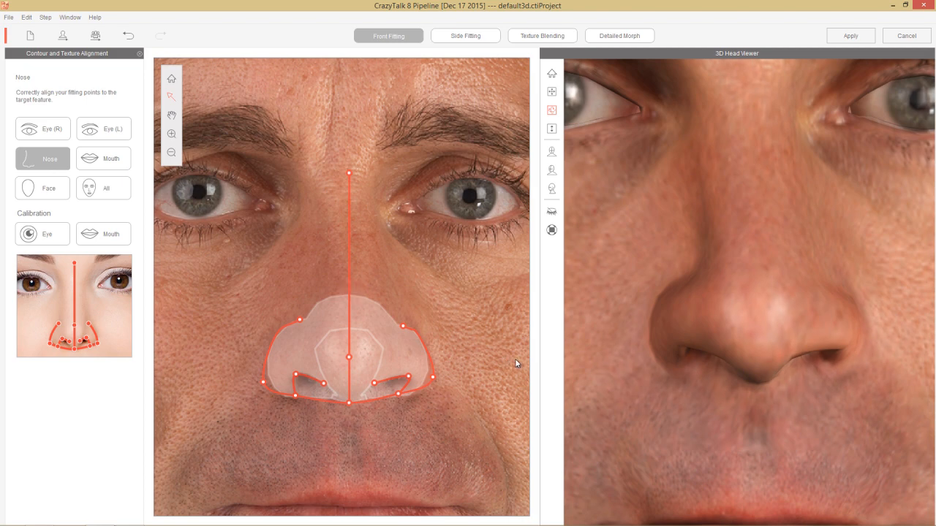
Step: Align the mouth contour with the photo by fitting both corners, centring the lip line and lowering the upper lip edge
click(115, 165)
click(348, 281)
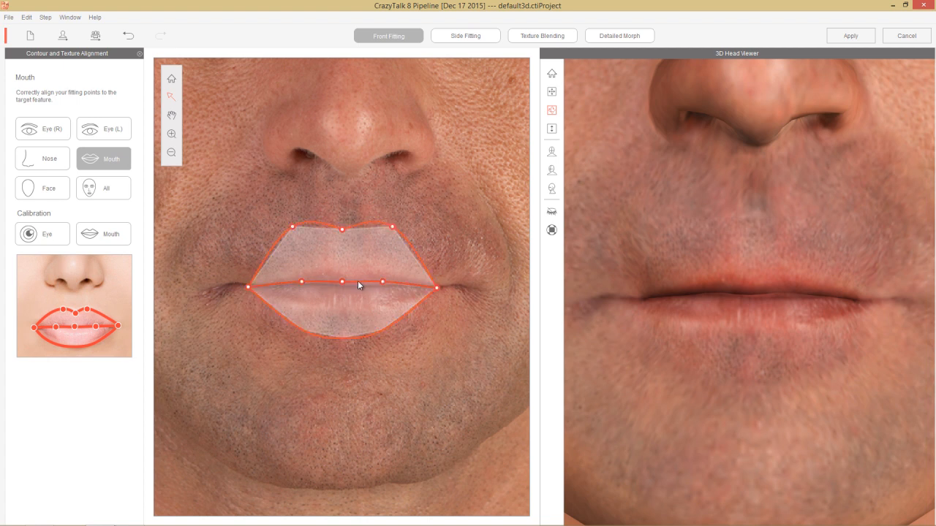
drag(358, 281, 367, 286)
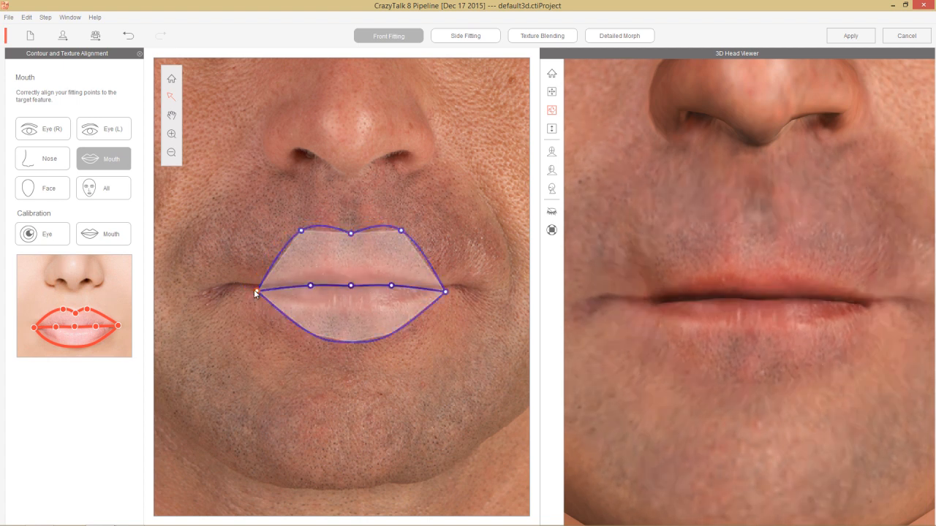
drag(256, 292, 249, 287)
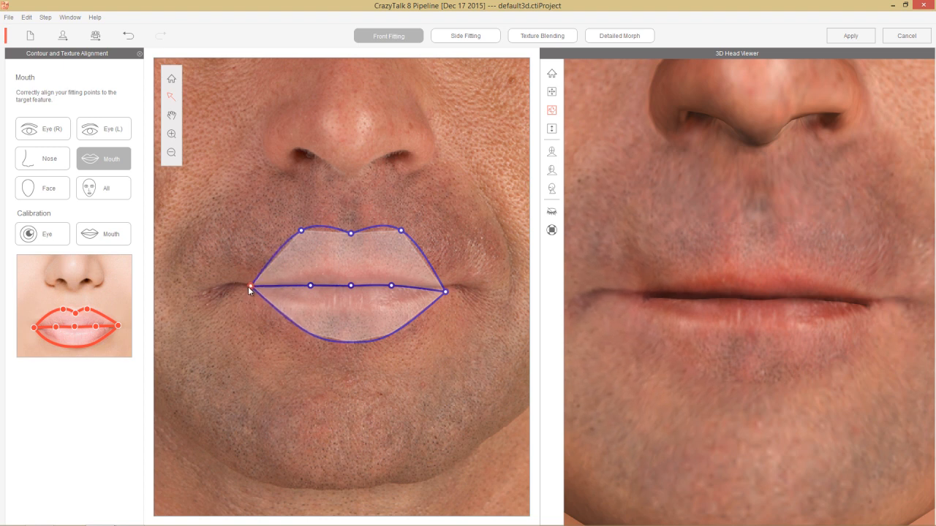
drag(445, 293, 439, 288)
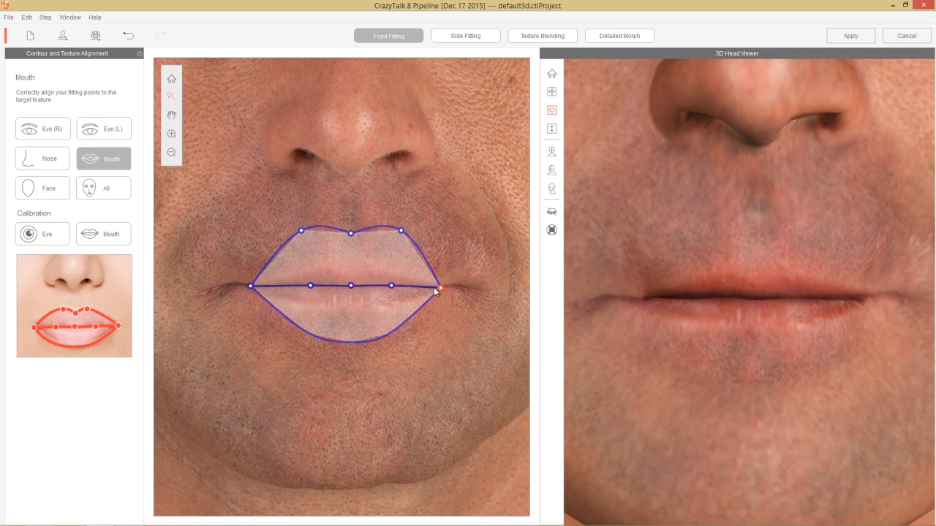
drag(370, 285, 367, 283)
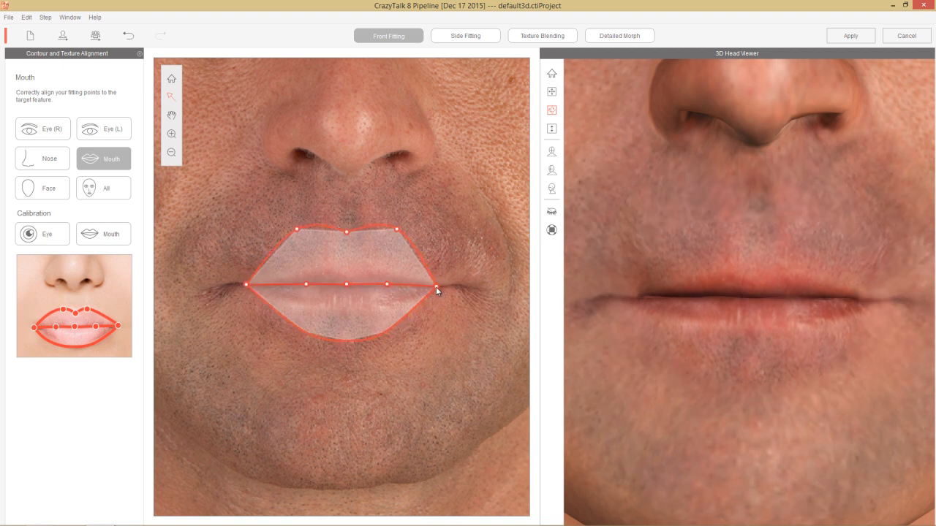
drag(343, 254, 338, 291)
click(345, 302)
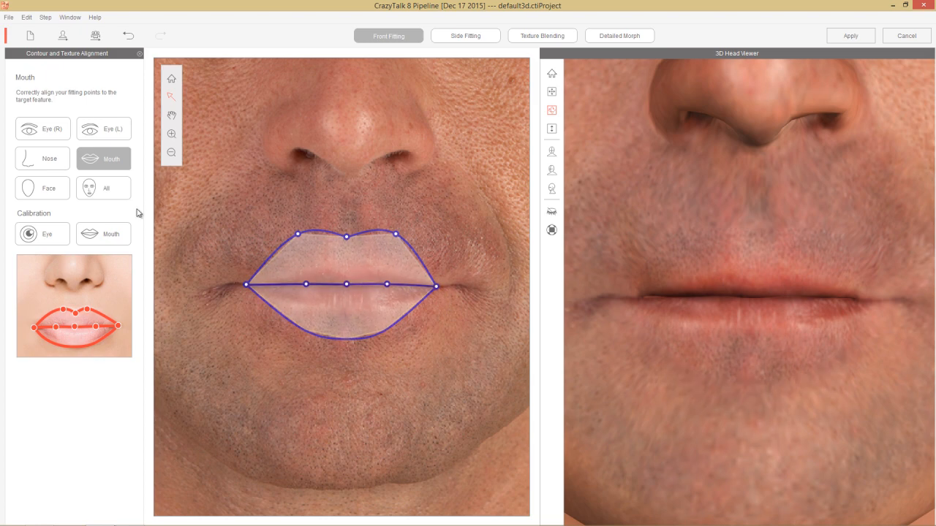
Step: Lower the hairline arc of the face contour slightly and narrow the forehead area
click(47, 190)
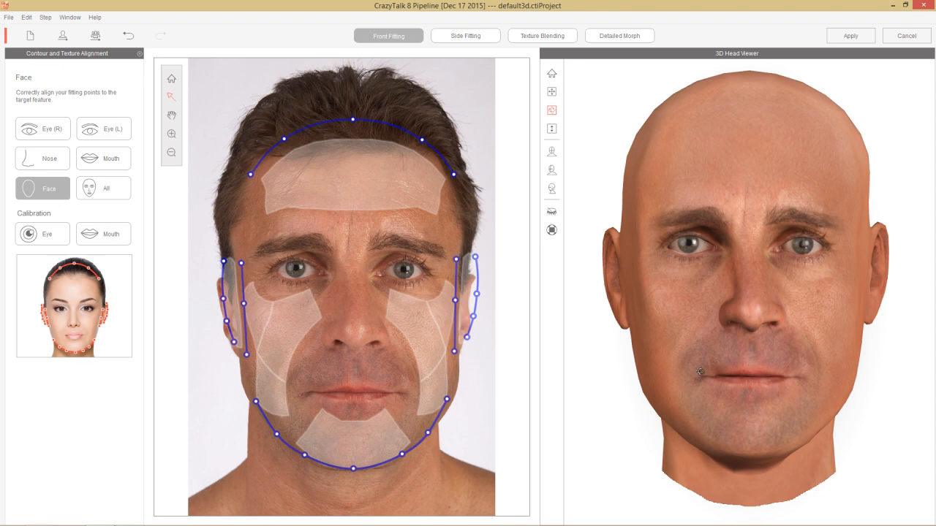
click(371, 124)
drag(371, 124, 371, 130)
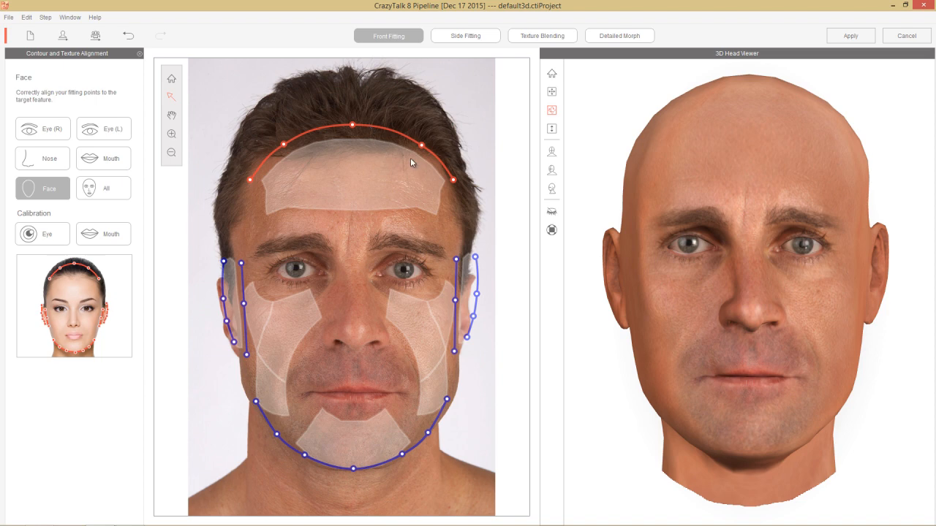
drag(365, 198, 430, 162)
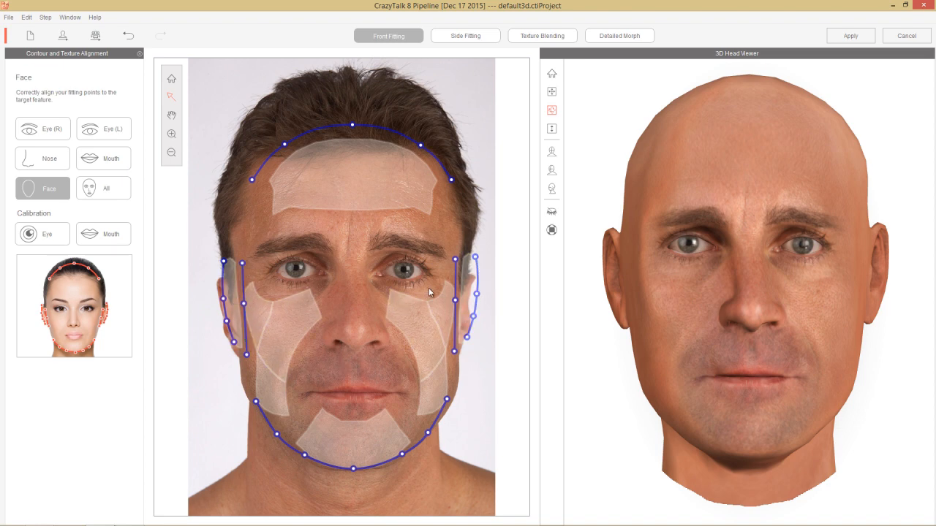
Step: Preview the consonant mouth animation in the mouth calibration and check the teeth from a slightly turned view
click(111, 237)
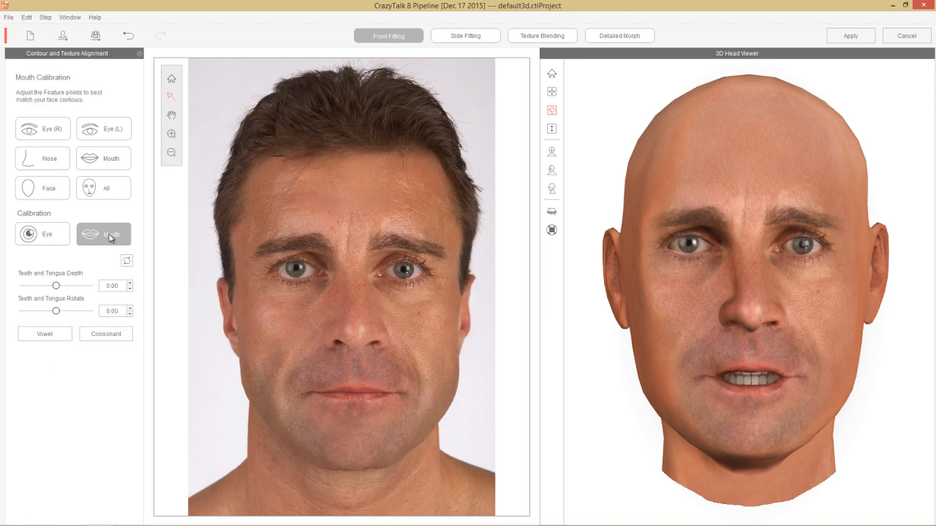
click(99, 336)
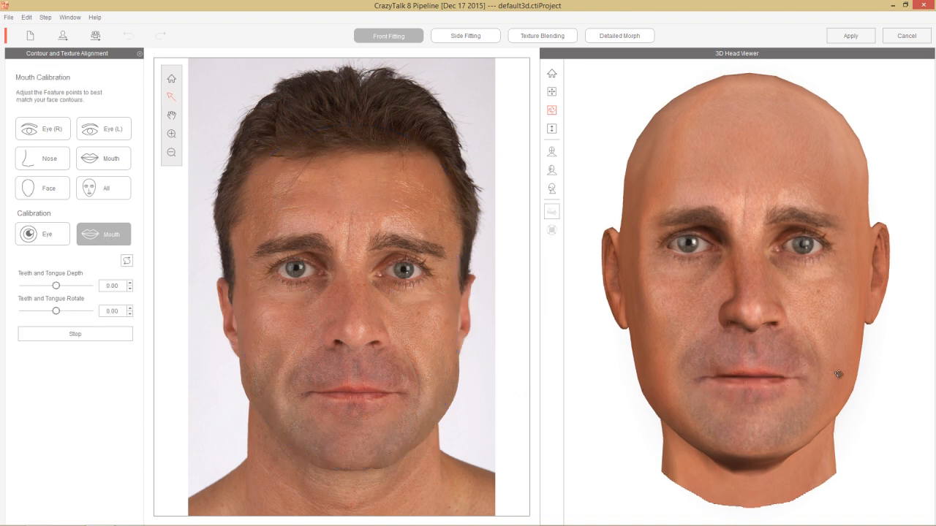
drag(778, 376, 888, 294)
drag(695, 274, 673, 344)
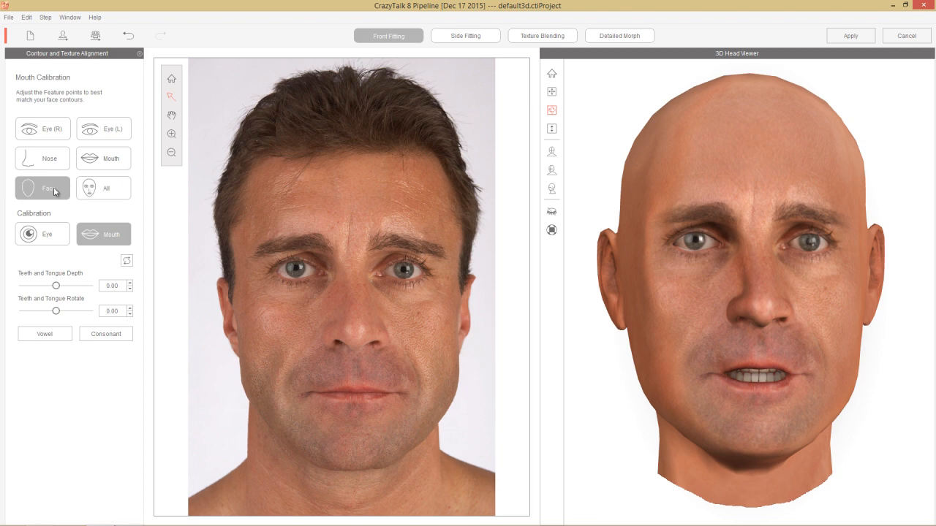
Step: Display all front fitting contours together and inspect the 3D head from the side, at an angle and from the front
click(101, 190)
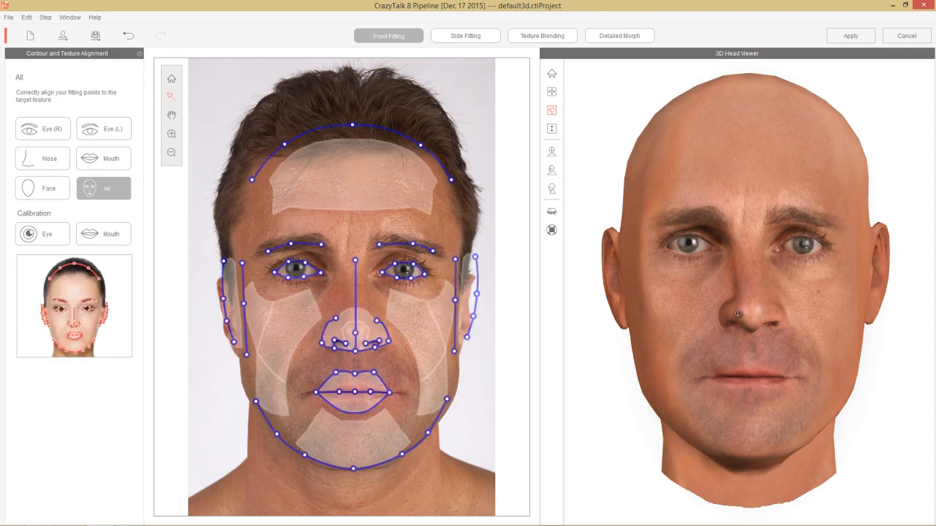
drag(743, 255, 743, 254)
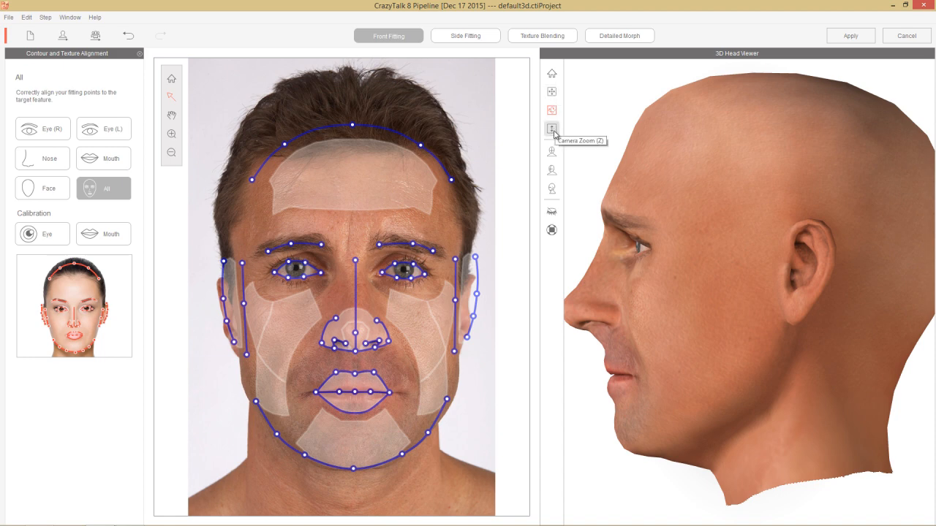
click(552, 129)
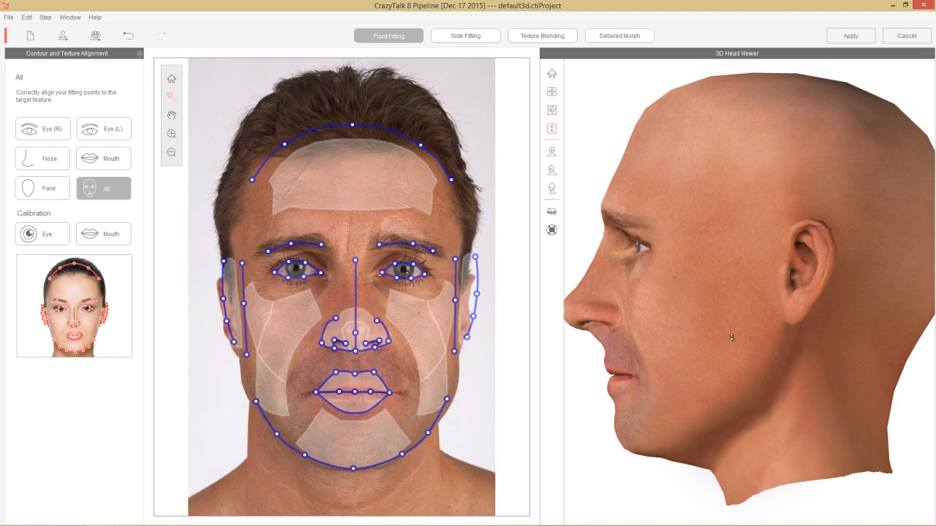
drag(731, 337, 707, 325)
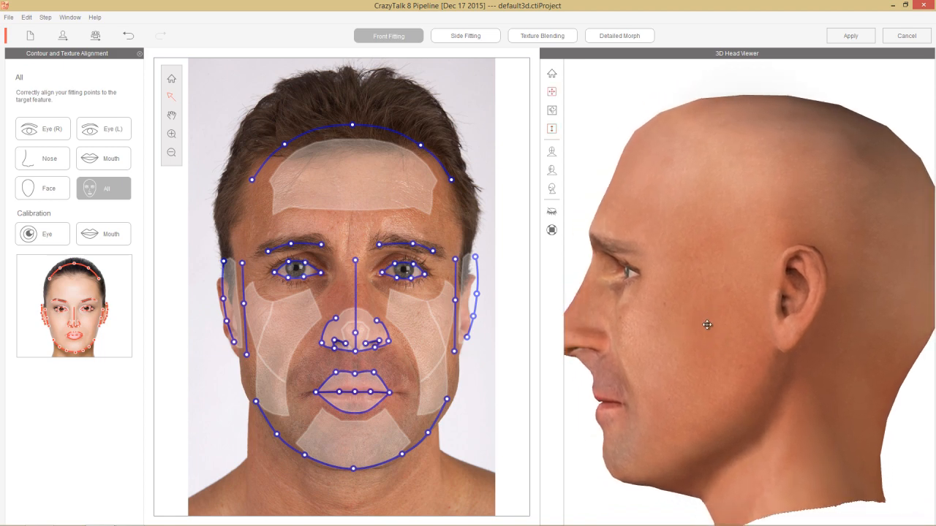
right_drag(658, 341, 797, 331)
mouse_move(636, 293)
right_down()
mouse_move(714, 331)
mouse_move(783, 331)
right_up()
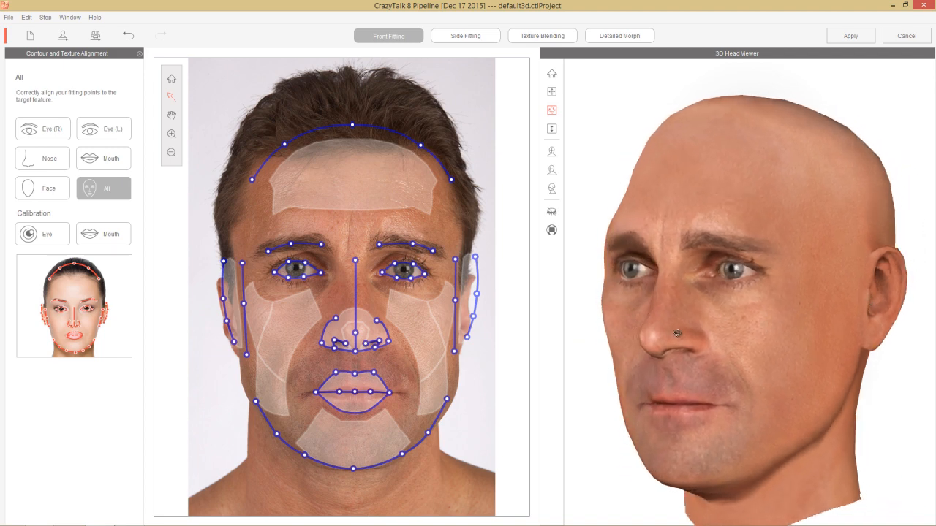
right_drag(678, 334, 825, 341)
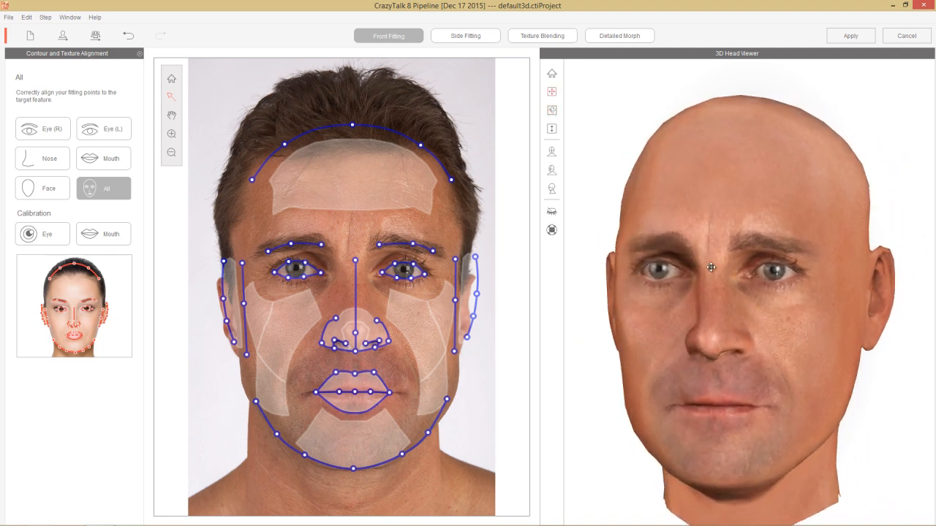
mouse_move(710, 271)
mouse_down()
mouse_move(732, 299)
mouse_move(706, 274)
mouse_up()
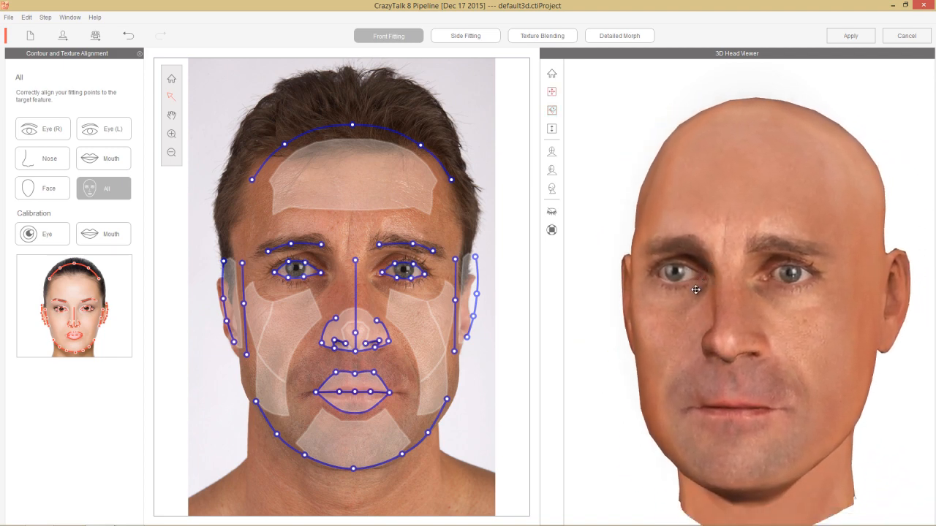
right_drag(763, 291, 739, 298)
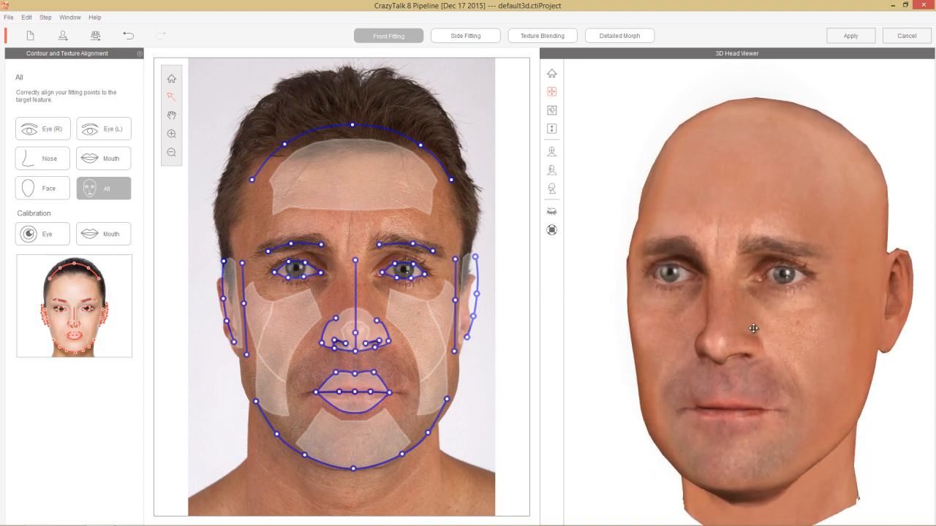
drag(753, 328, 746, 310)
middle_drag(764, 351, 744, 339)
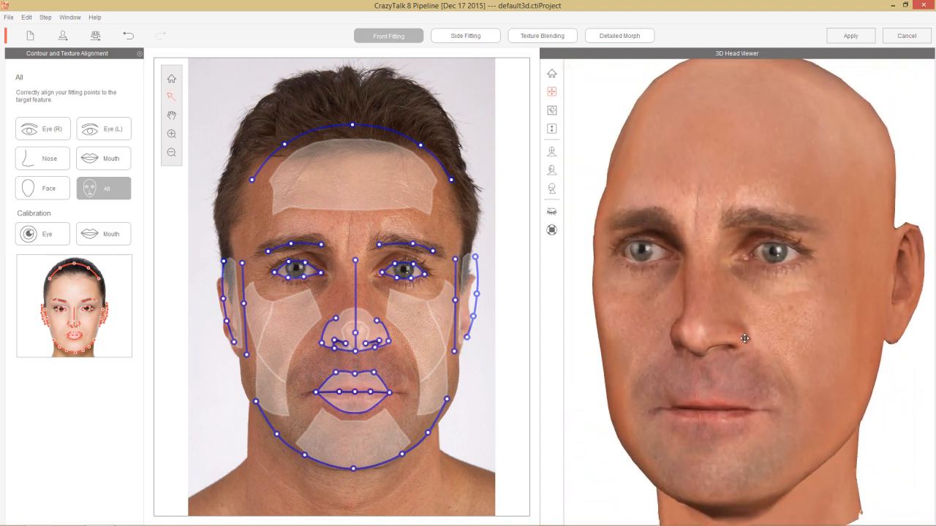
right_drag(682, 323, 744, 313)
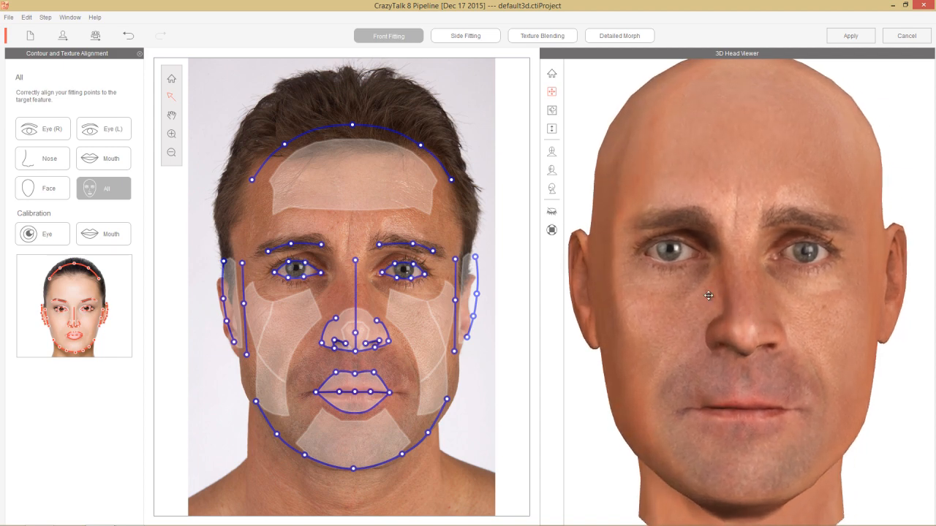
Step: Switch to side fitting, lower the eyebrow contour onto the brow and move the brow-ridge point down to the photo's brow edge
click(464, 37)
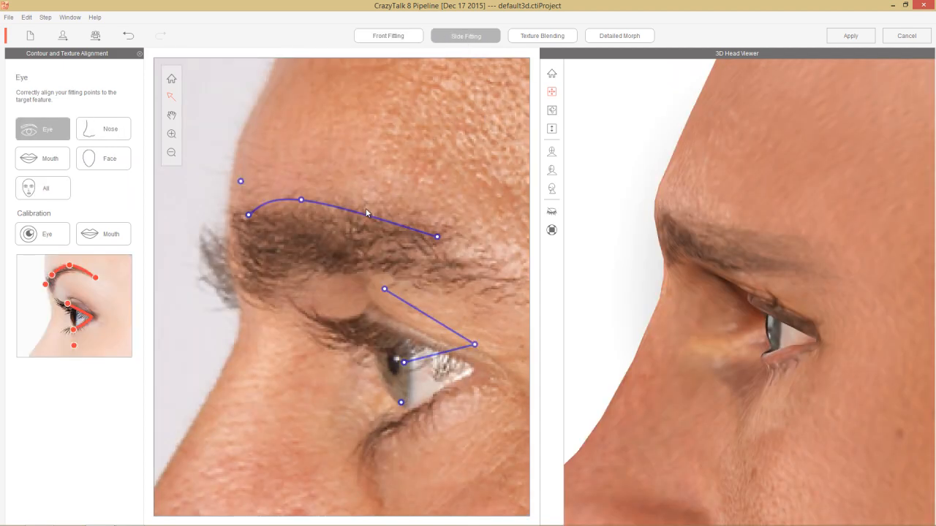
drag(348, 209, 362, 230)
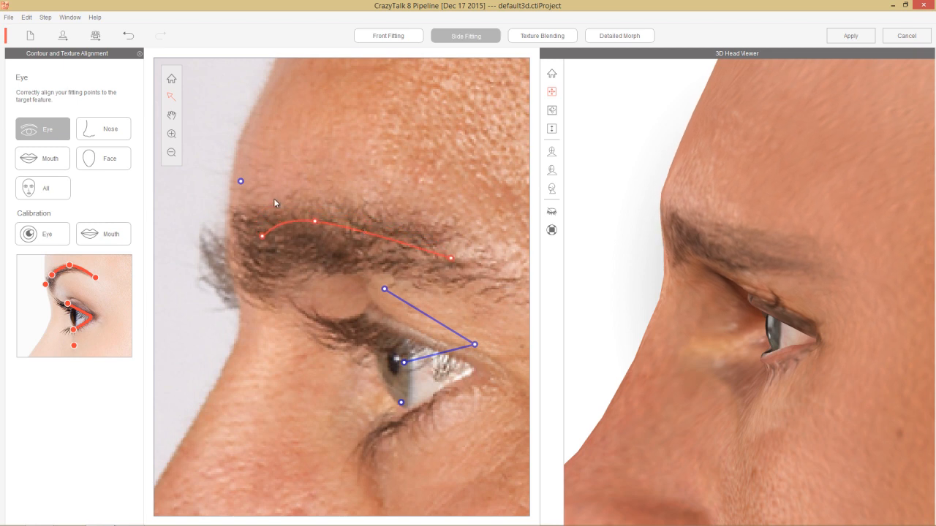
drag(239, 183, 220, 276)
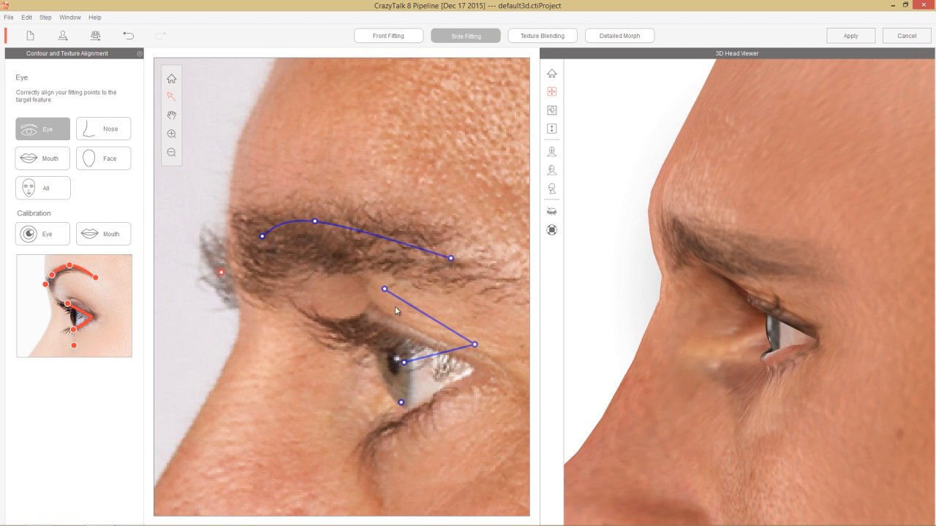
Step: Fit the side eye contour to the photo's eyelids and outer corner, and lower the under-eye point beneath the eye bag
scroll(388, 315, down, 3)
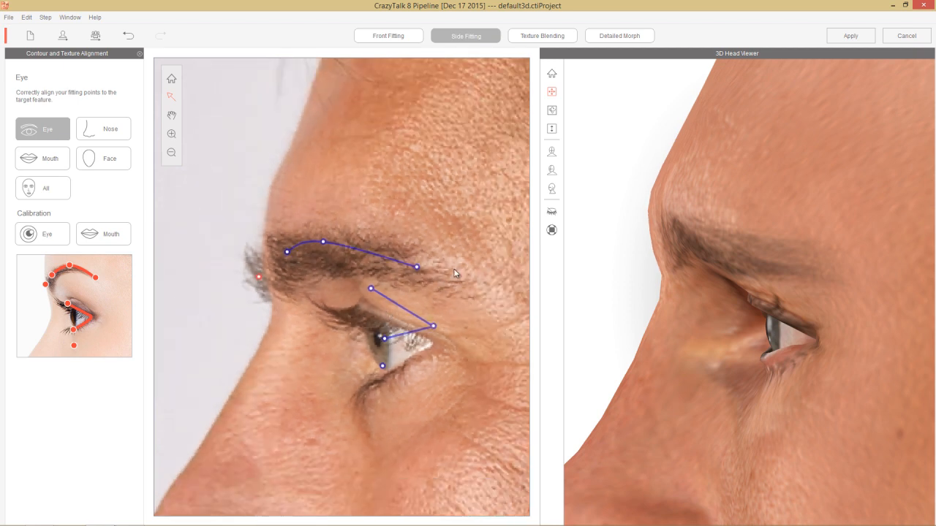
key(space)
drag(471, 329, 470, 214)
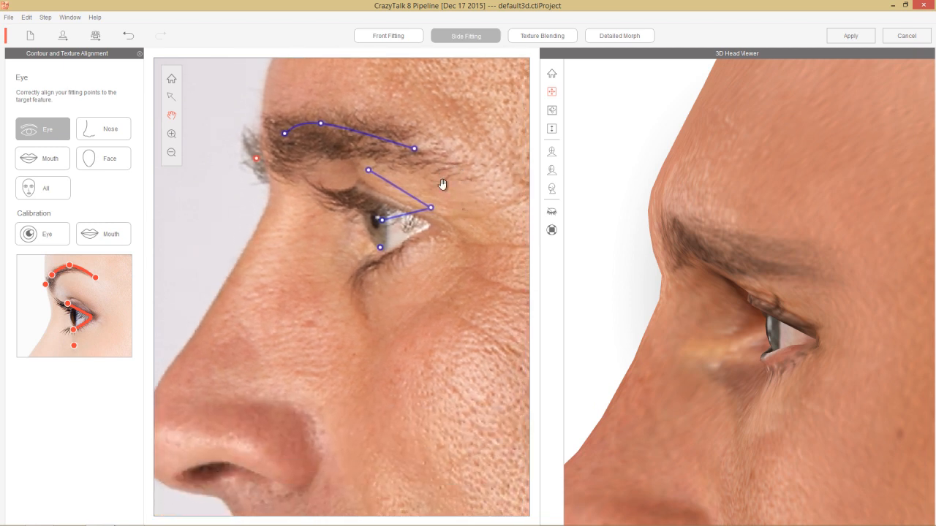
drag(407, 197, 408, 216)
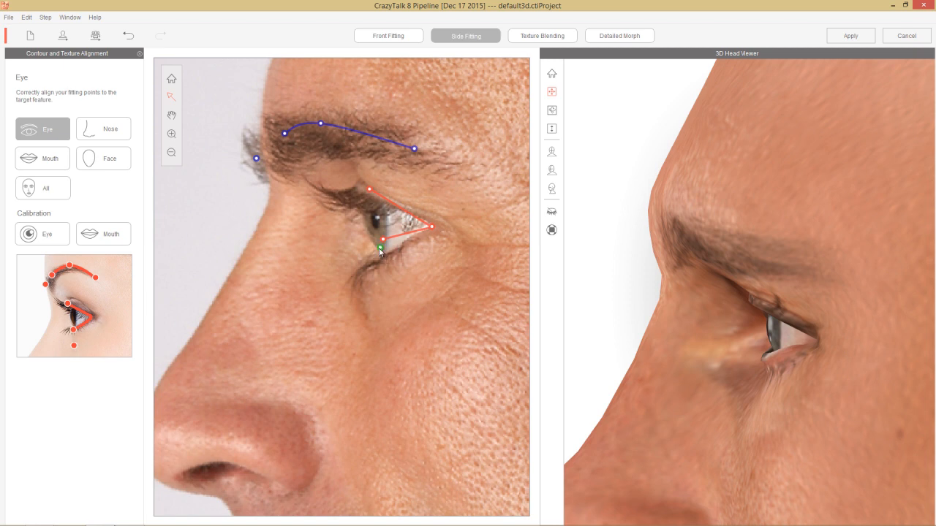
drag(379, 250, 380, 290)
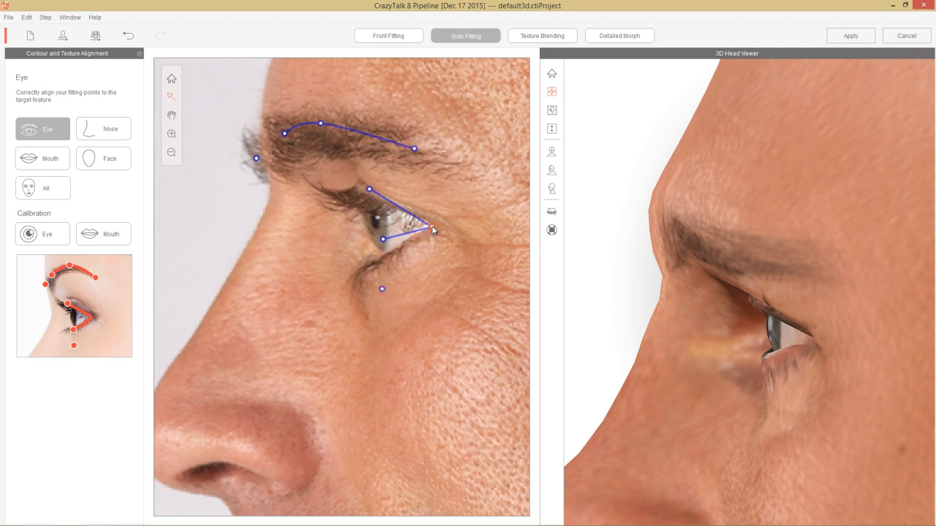
drag(432, 227, 431, 225)
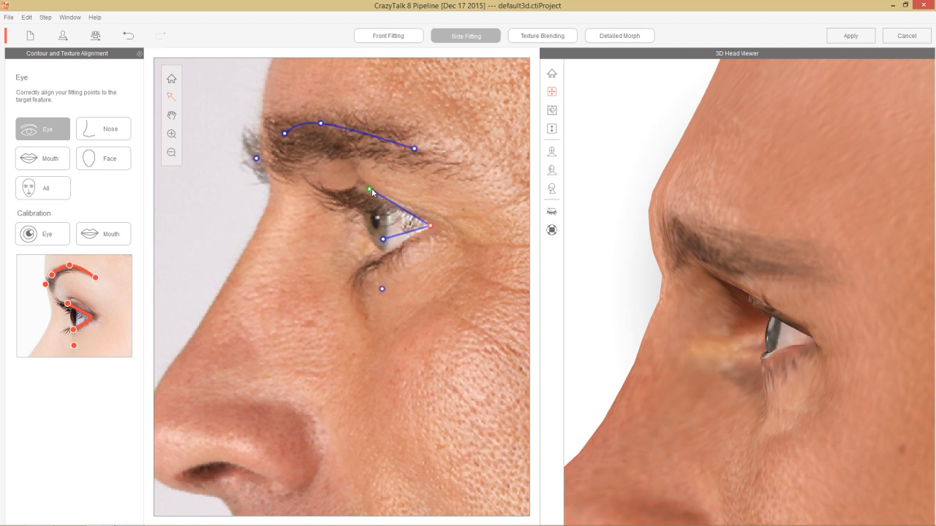
mouse_move(370, 189)
mouse_down()
mouse_move(337, 199)
mouse_move(374, 215)
mouse_move(337, 186)
mouse_move(362, 198)
mouse_up()
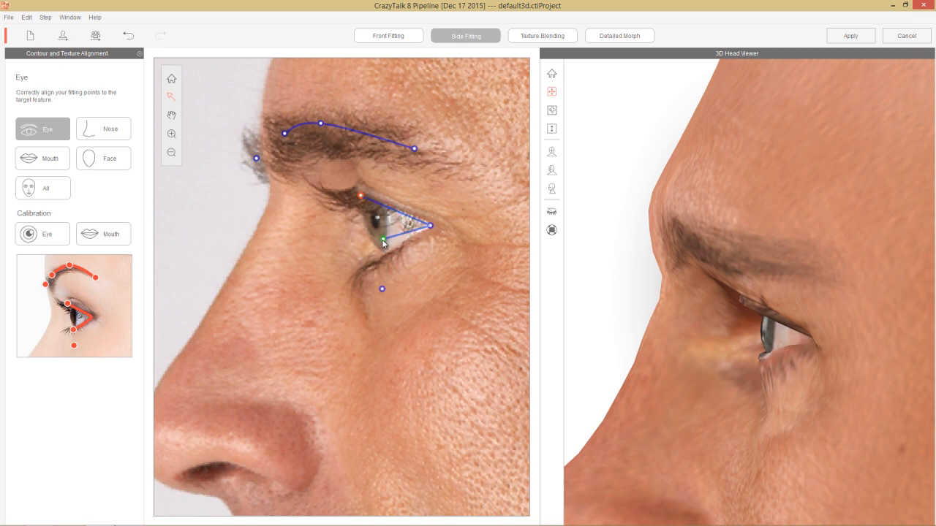
drag(383, 239, 383, 258)
Step: Turn the 3D head to the front to judge the eye area, and raise the under-eye point to just below the lower eyelid
right_drag(803, 281, 801, 284)
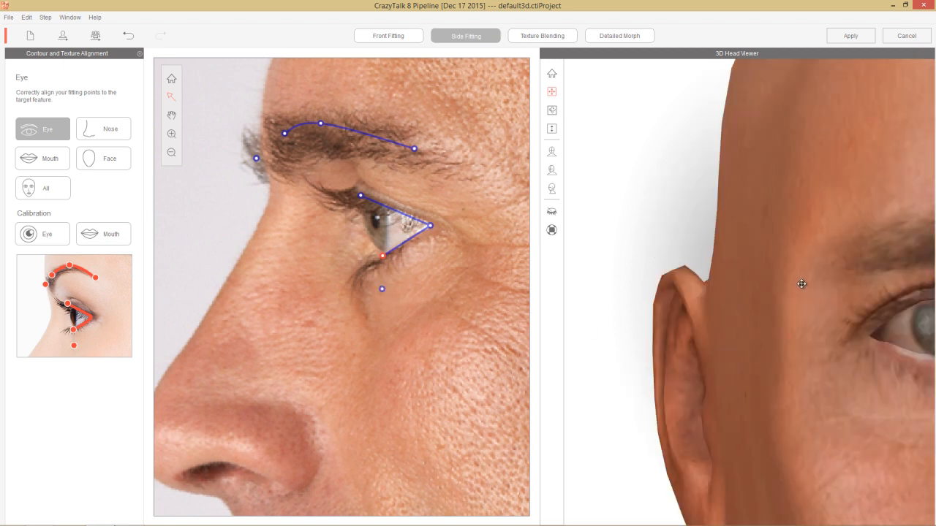
drag(842, 265, 660, 267)
scroll(818, 268, down, 3)
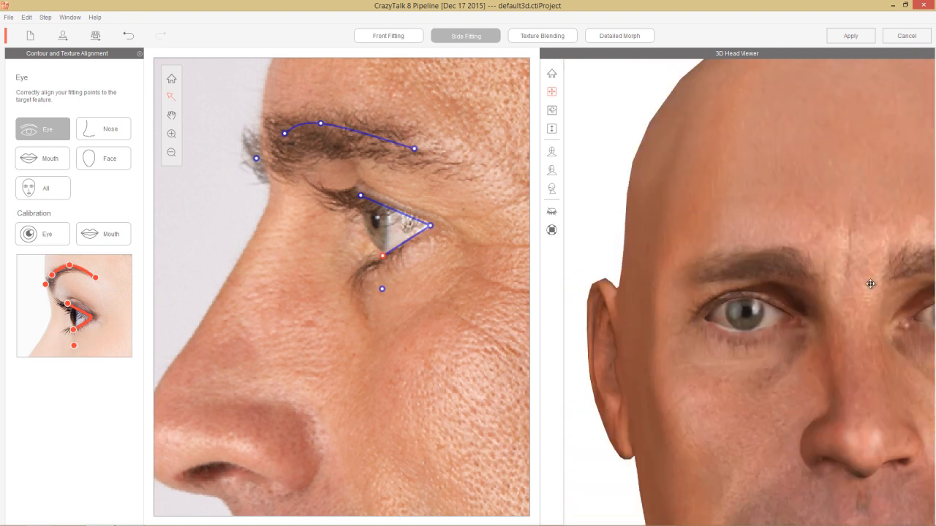
drag(870, 283, 713, 269)
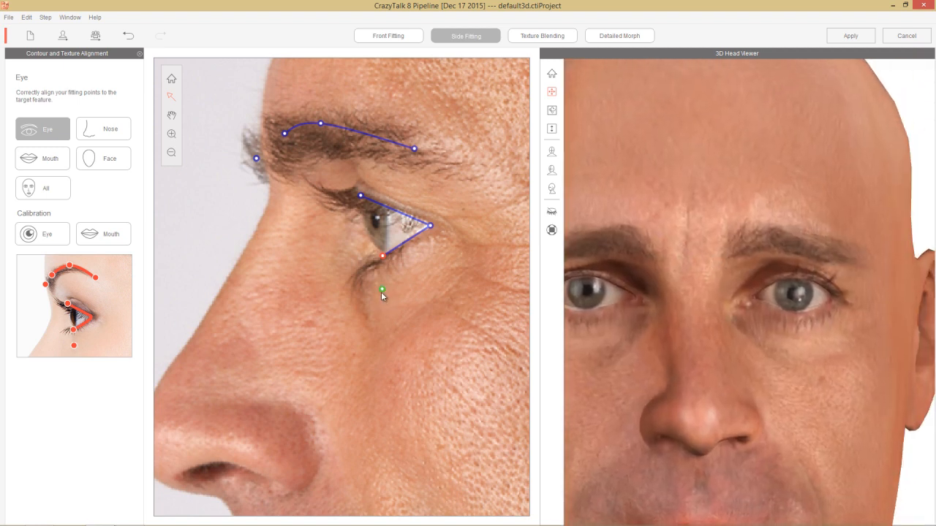
scroll(629, 281, down, 2)
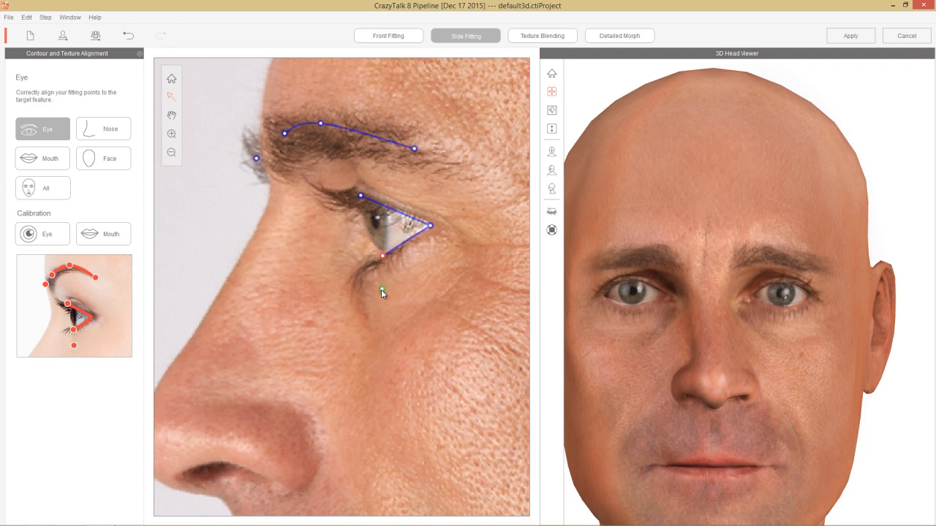
drag(381, 290, 381, 283)
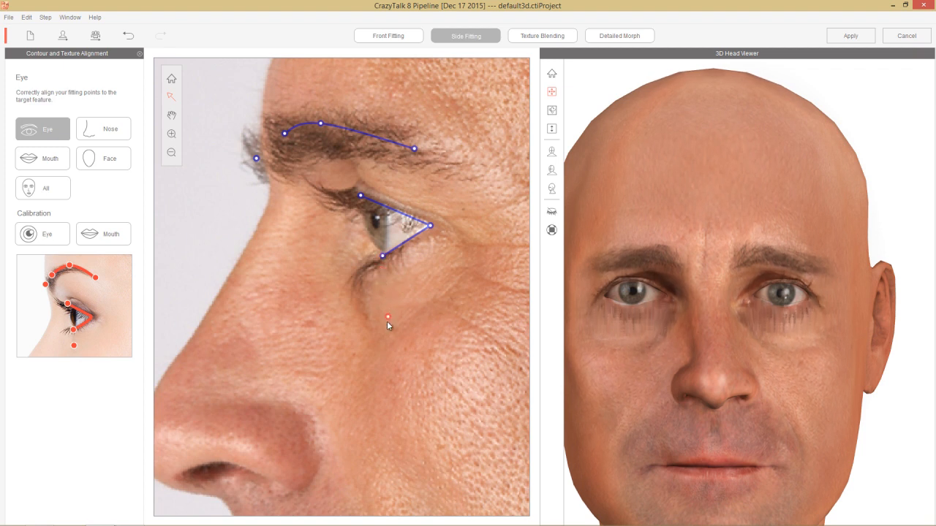
mouse_move(384, 261)
mouse_down()
mouse_move(393, 310)
mouse_move(388, 276)
mouse_move(386, 340)
mouse_move(382, 277)
mouse_up()
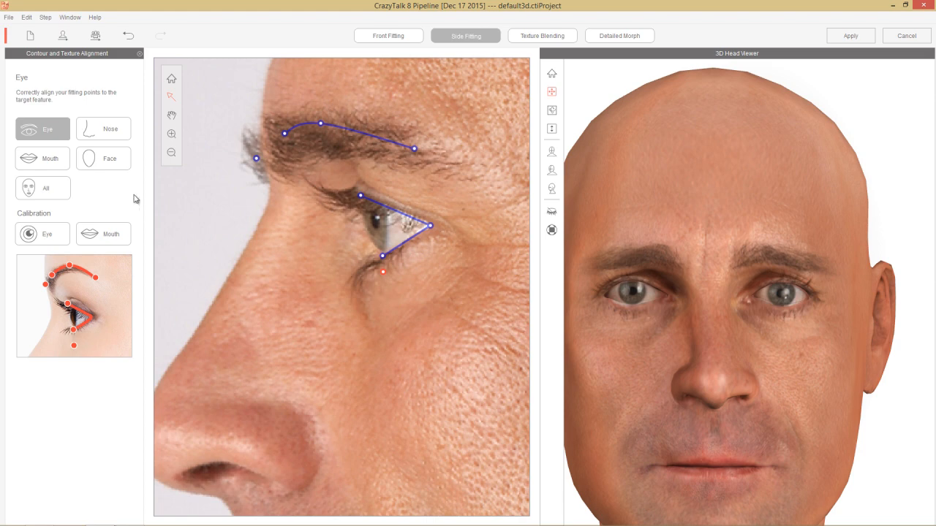
Step: In the side nose contour, lower the tip point, shift the base point back and fit the nostril's front and upper points
click(110, 130)
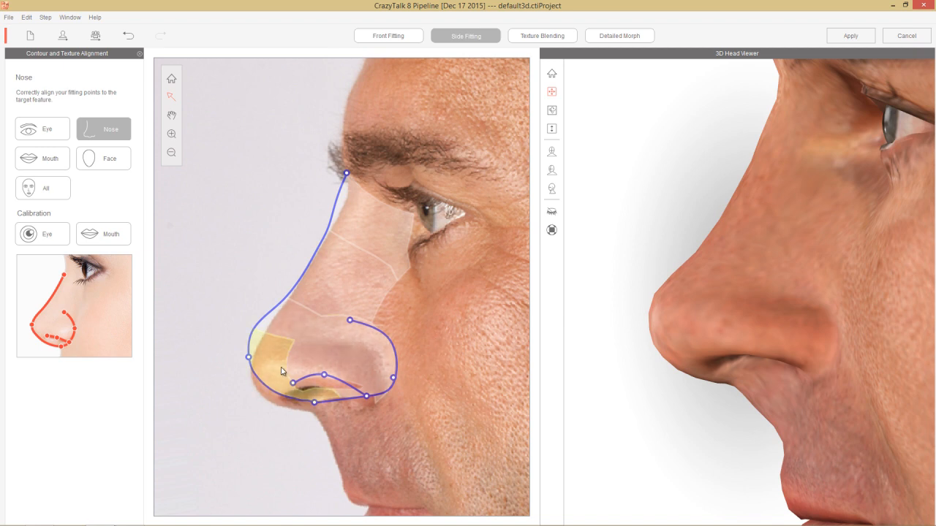
drag(249, 362, 253, 382)
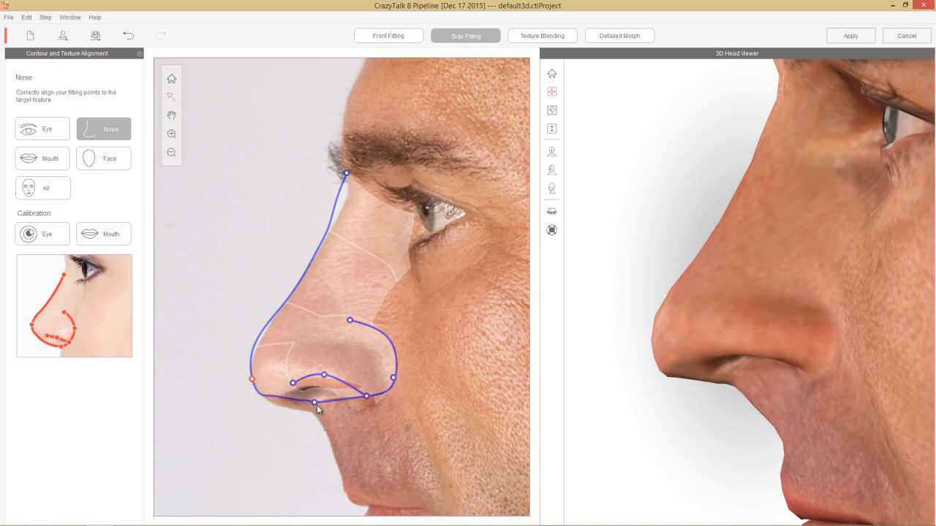
drag(316, 409, 320, 414)
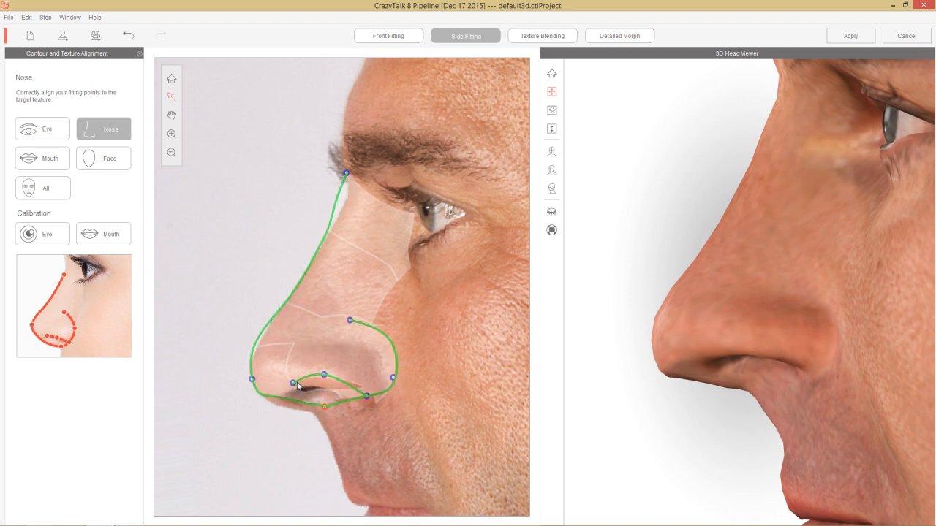
drag(292, 383, 286, 387)
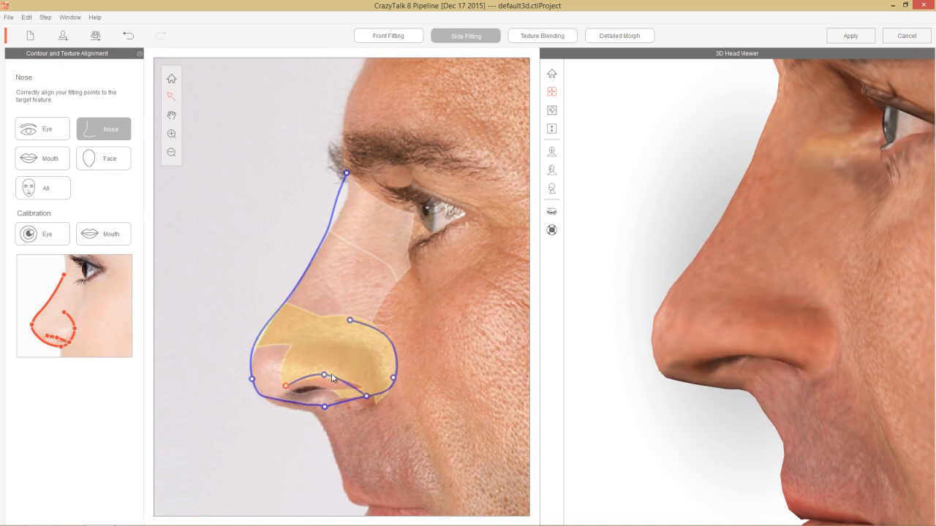
drag(327, 378, 320, 381)
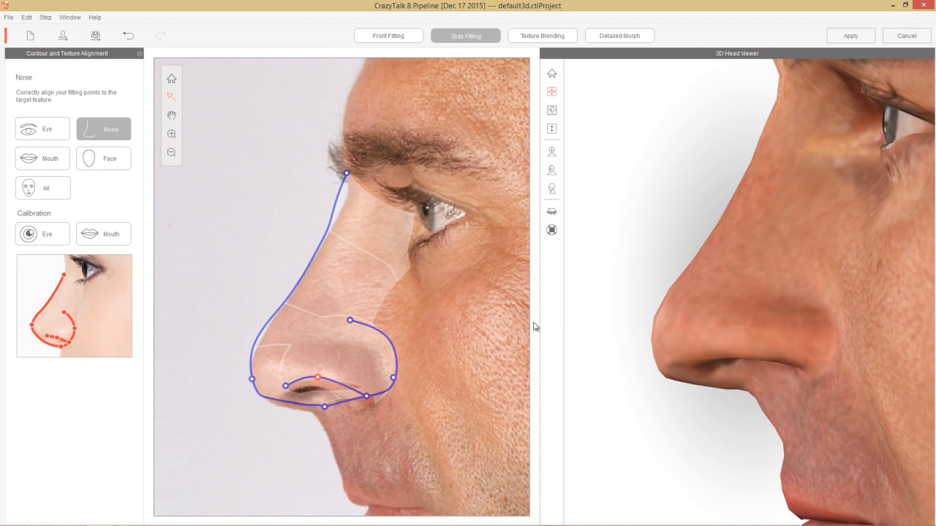
Step: Fit the rear of the side nose contour by moving the nostril's back corner and the wing's rear and upper points forward
click(366, 397)
drag(365, 400, 355, 403)
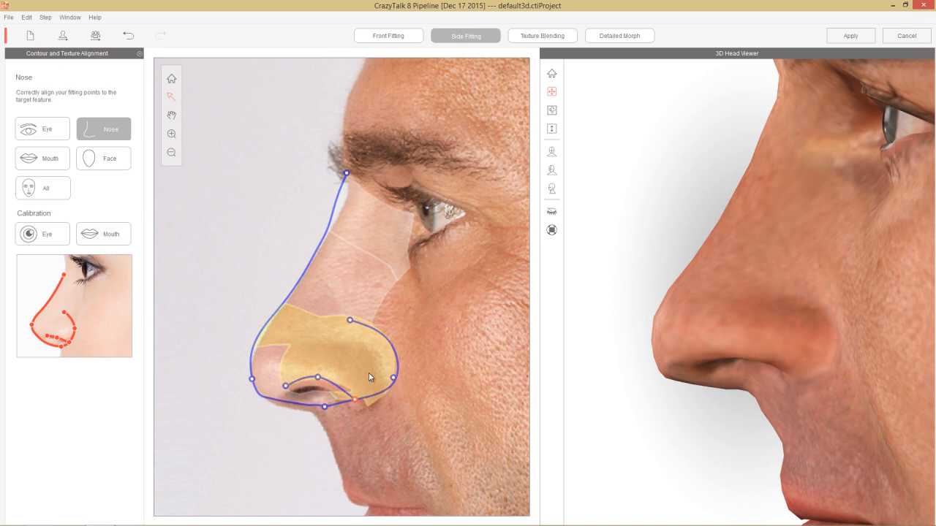
drag(392, 378, 387, 380)
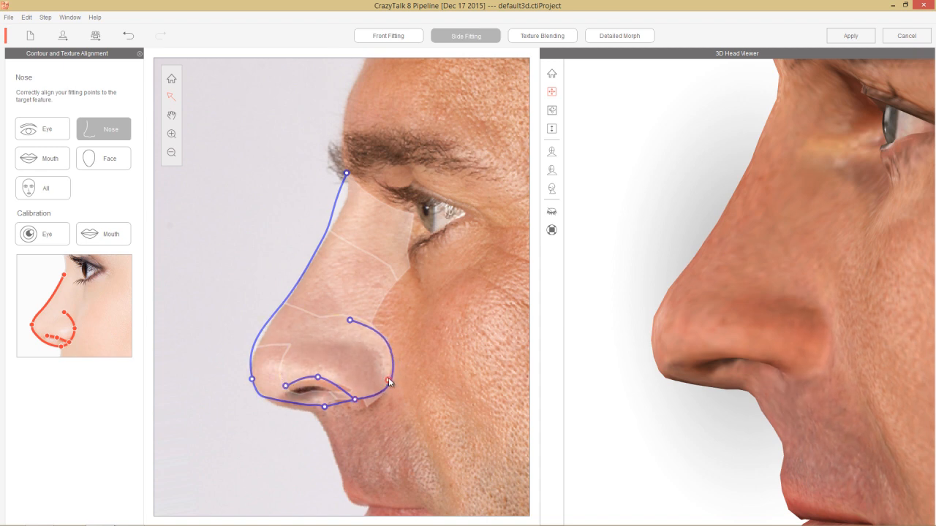
drag(350, 321, 335, 324)
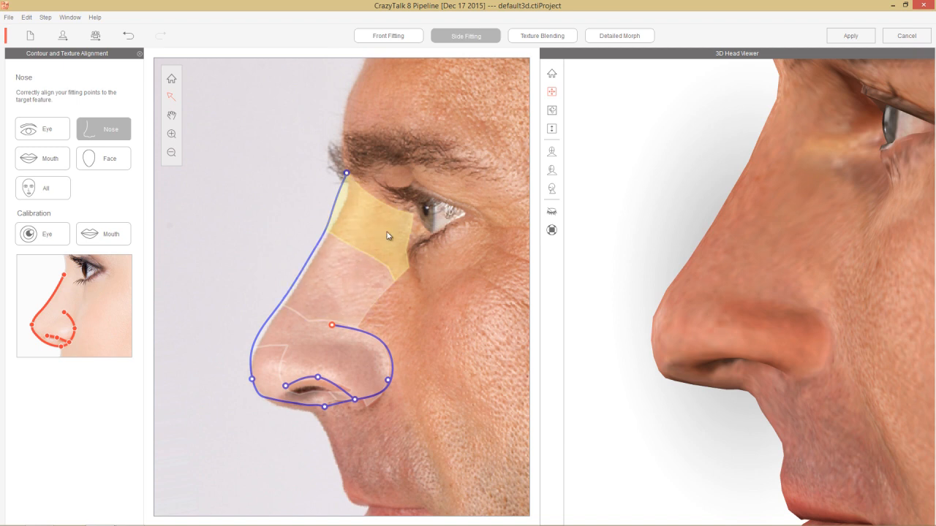
Step: Push the upper and middle nose bridge areas outward, nudge the nose tip and lower the bridge's top point onto the nose root
drag(389, 231, 338, 212)
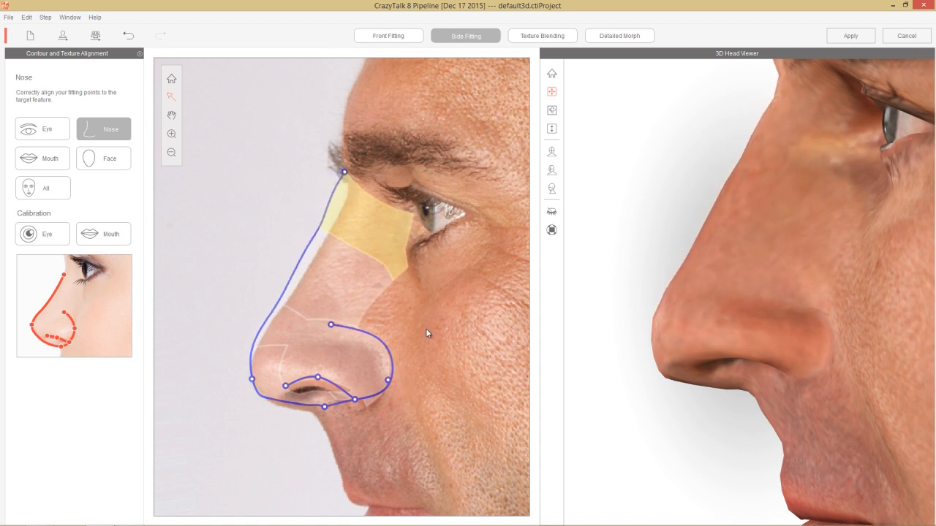
drag(361, 293, 340, 298)
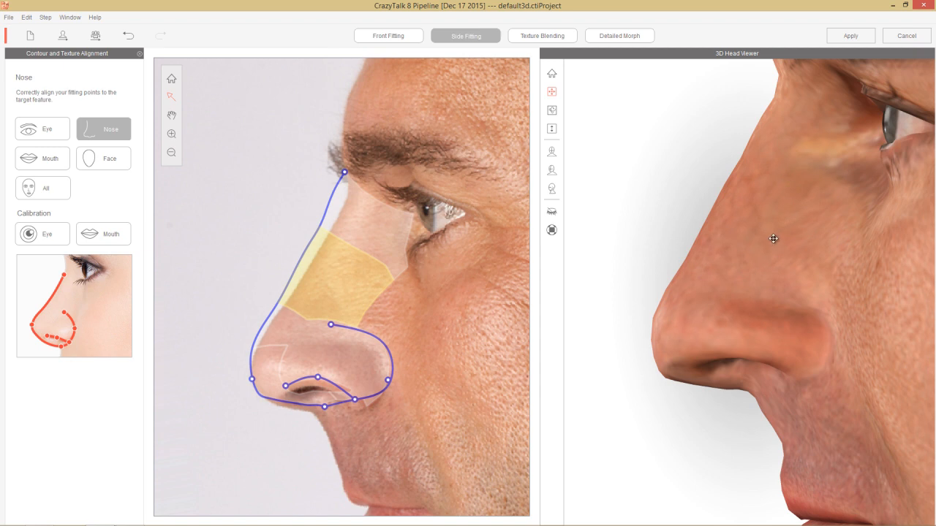
scroll(772, 238, down, 3)
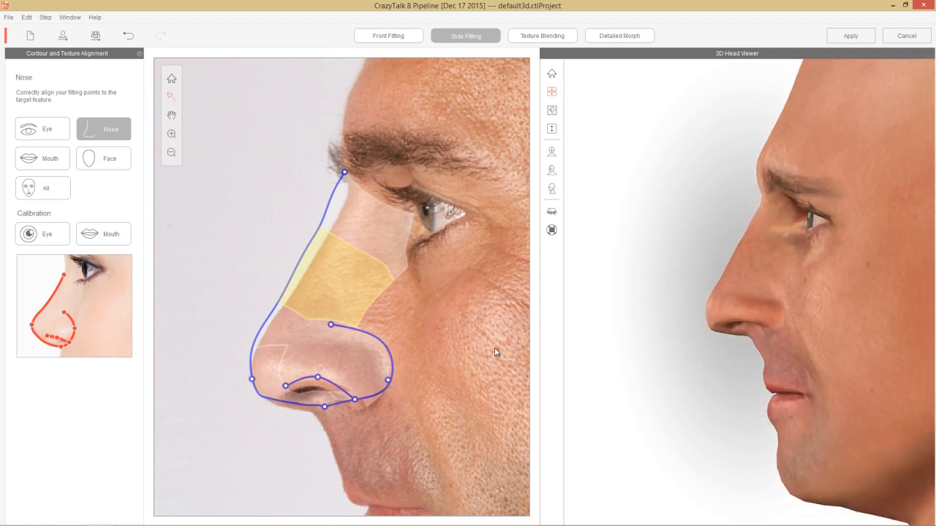
drag(250, 380, 249, 381)
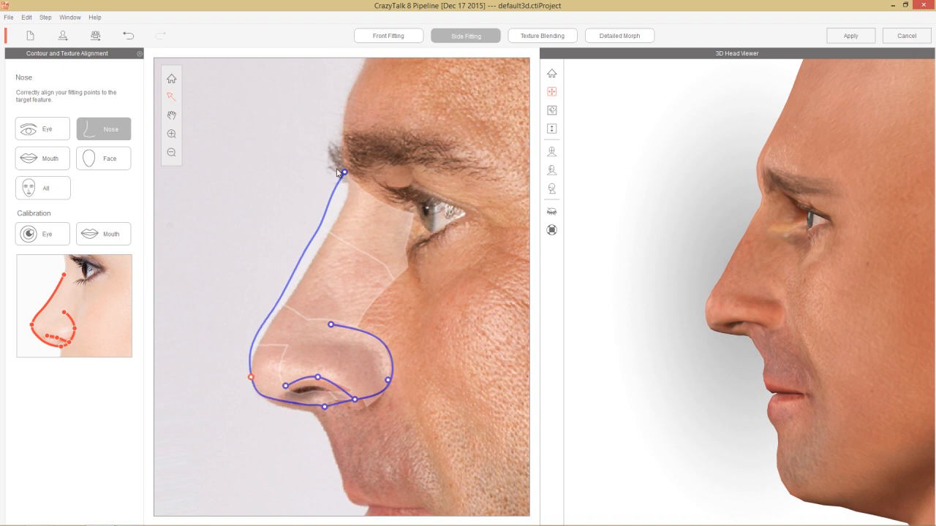
drag(345, 174, 350, 182)
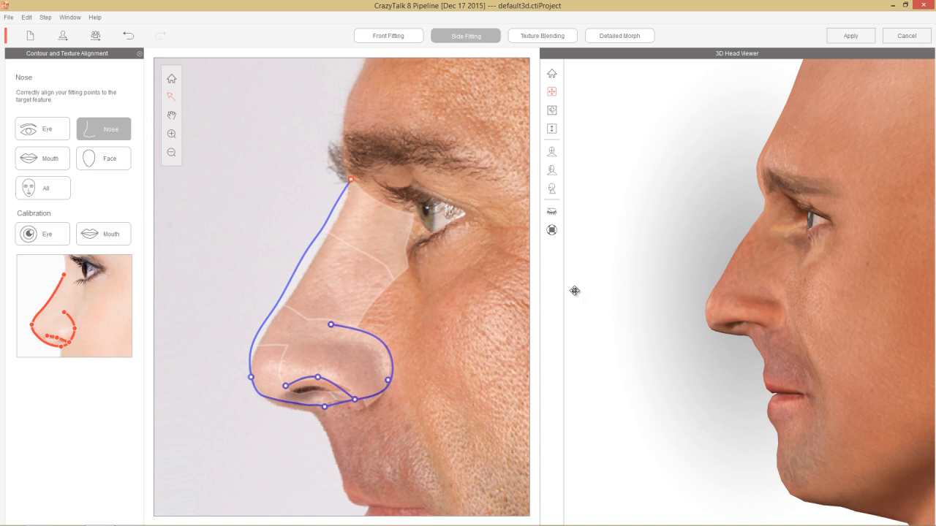
Step: Fit the side mouth contour to the lip parting, mouth corner, lower lip base and upper lip edge, and adjust the upper lip area
click(62, 166)
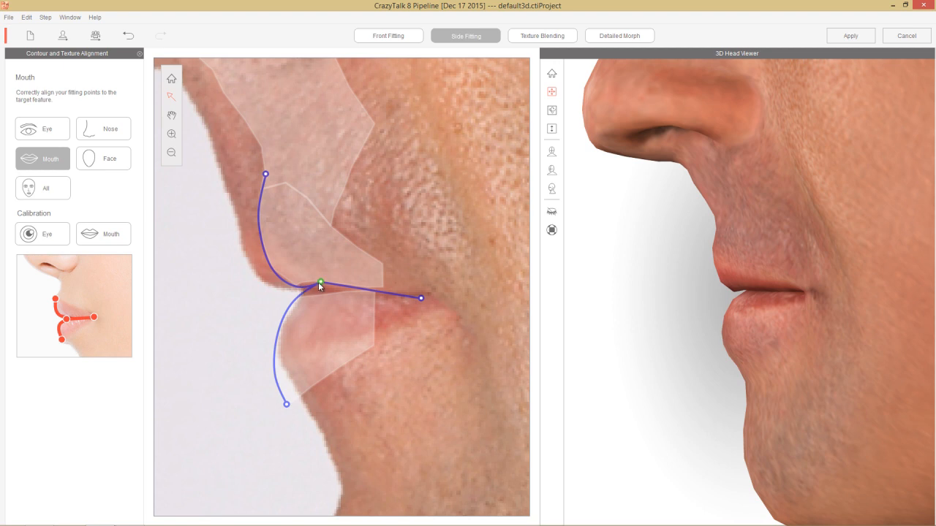
drag(320, 282, 301, 294)
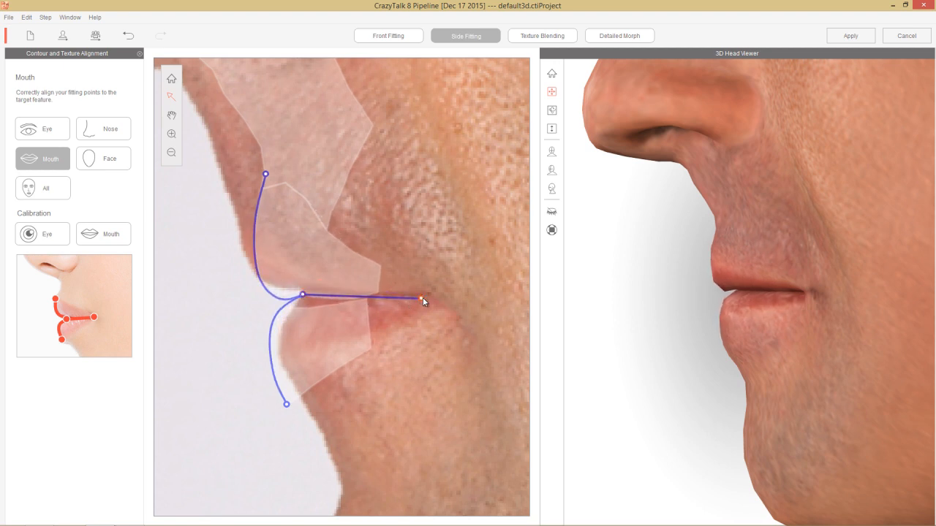
drag(423, 298, 426, 293)
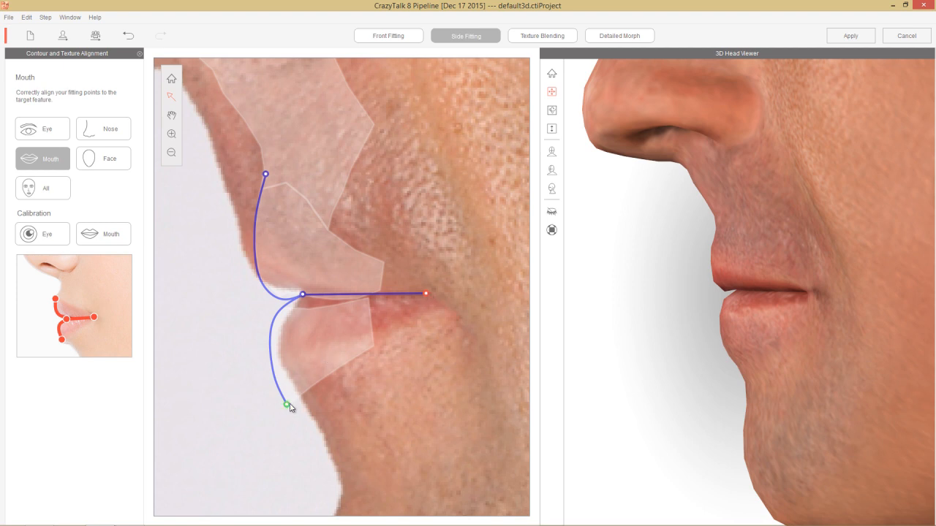
drag(290, 407, 306, 404)
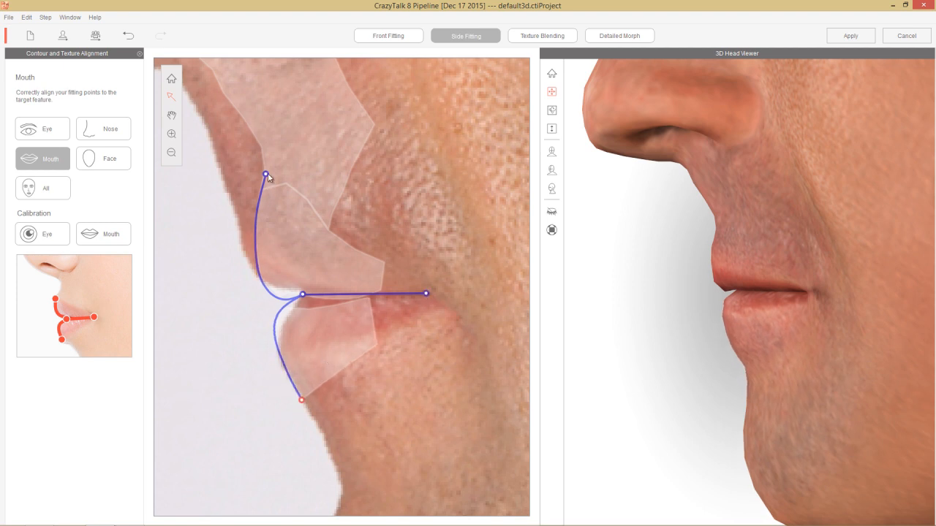
drag(266, 176, 249, 218)
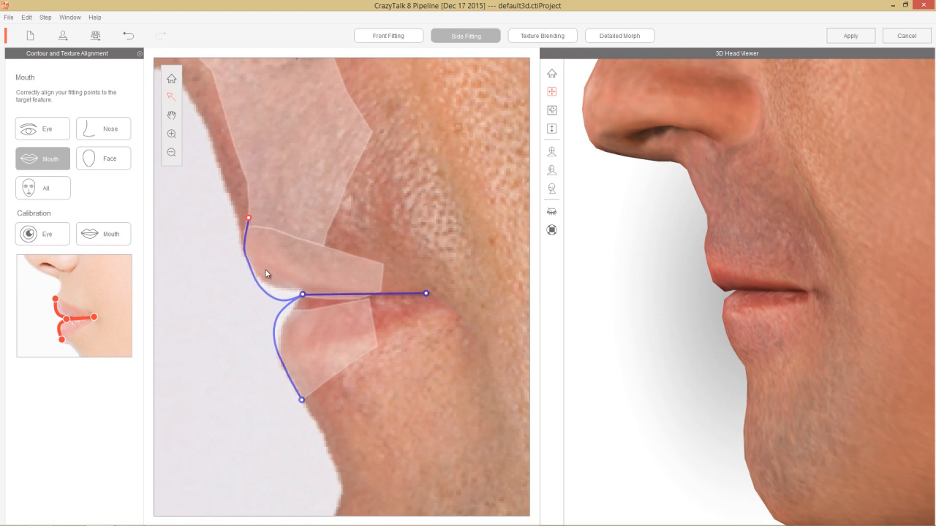
mouse_move(308, 269)
mouse_down()
mouse_move(191, 275)
mouse_move(350, 270)
mouse_move(274, 286)
mouse_move(318, 282)
mouse_up()
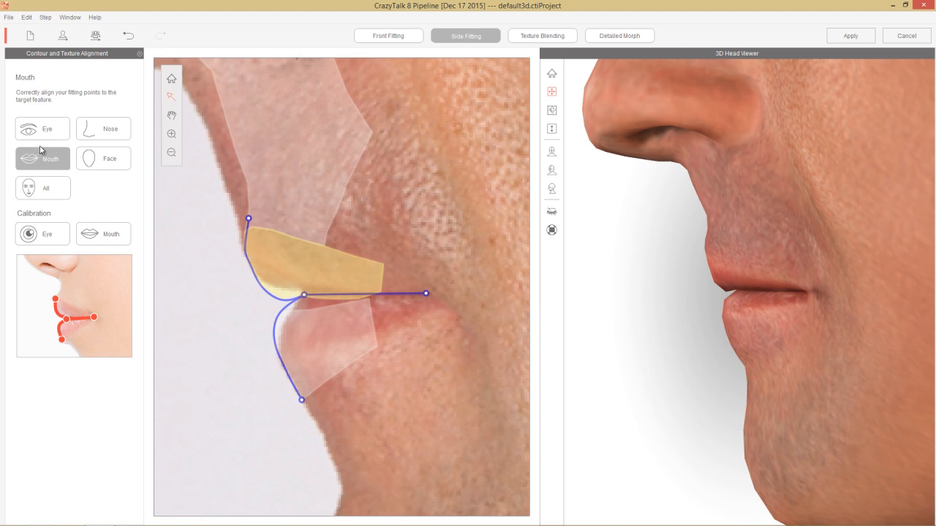
Step: Open Texture Blending and compare all the blend types on the 3D head, ending on the sixth type
click(116, 160)
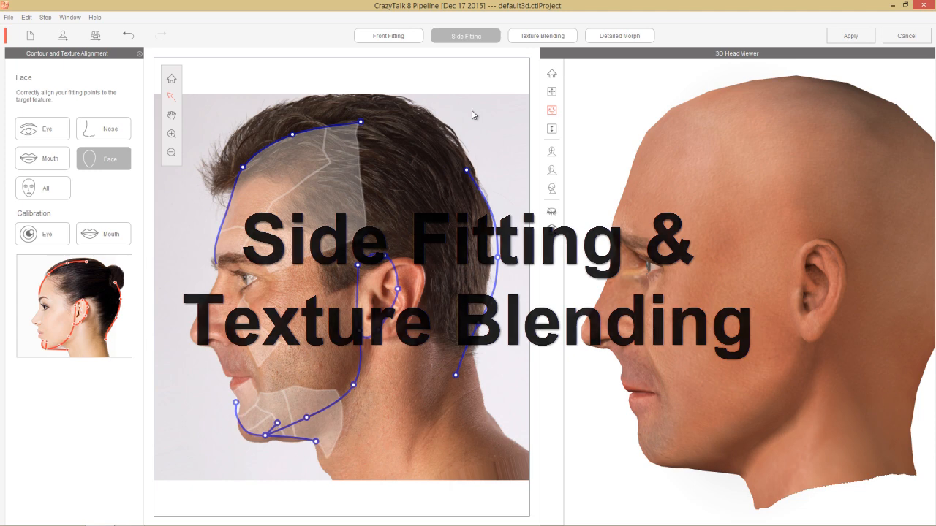
click(544, 36)
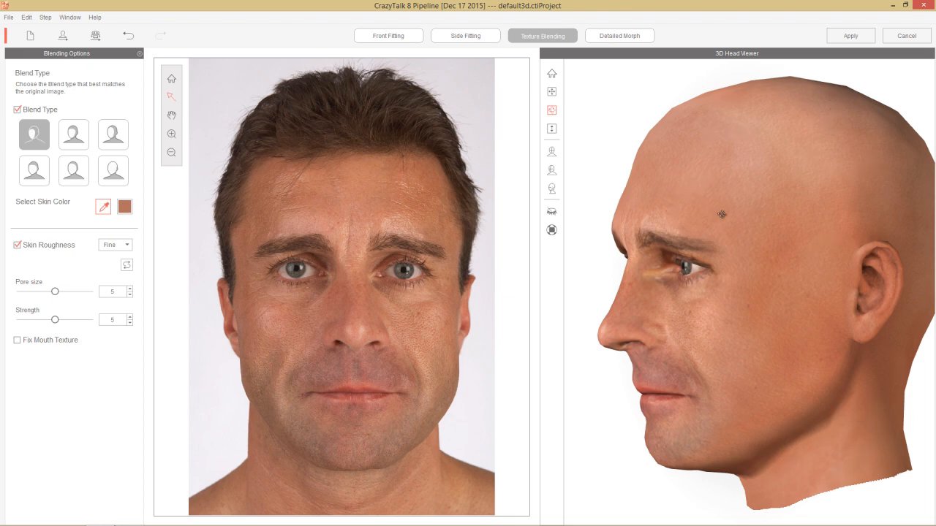
drag(677, 348, 792, 320)
drag(722, 313, 587, 374)
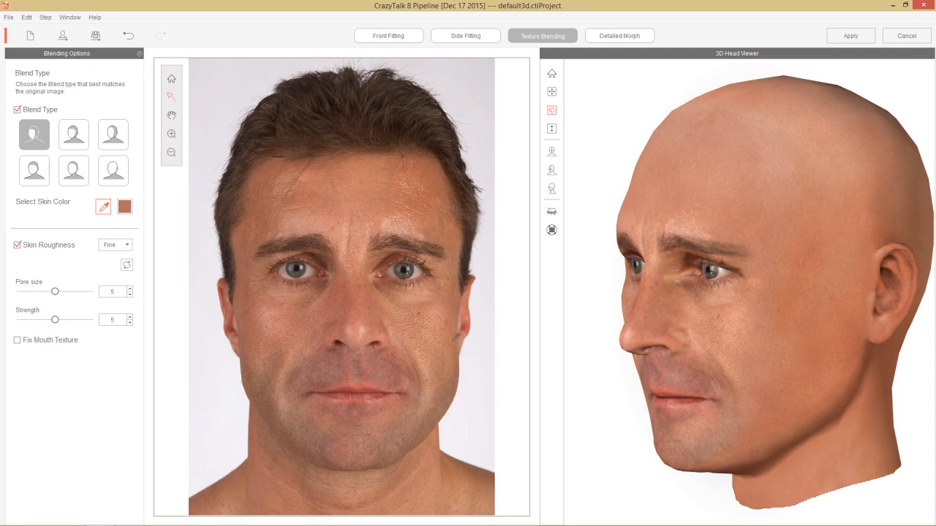
click(79, 133)
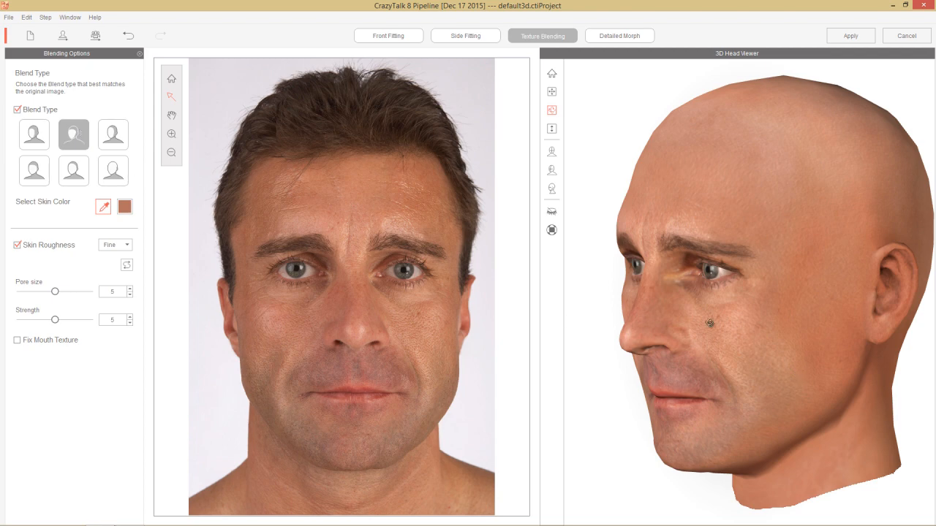
click(111, 132)
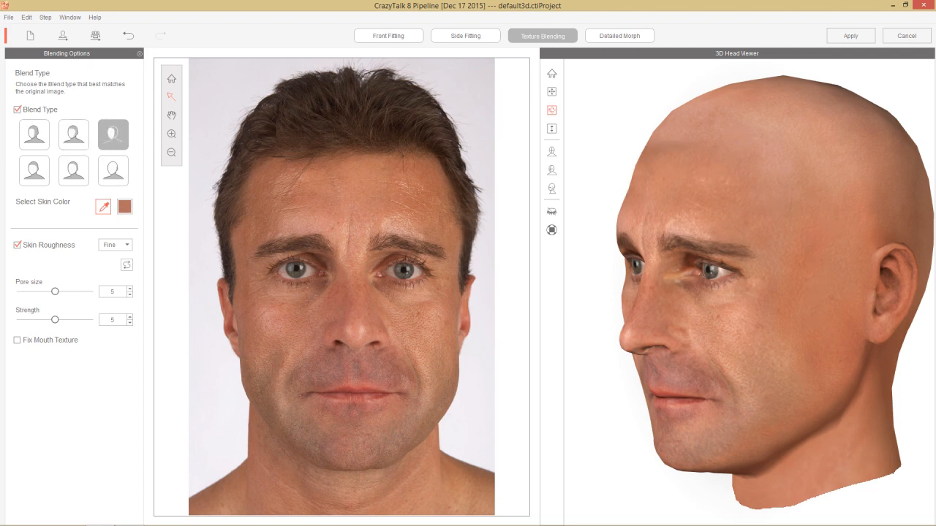
click(34, 170)
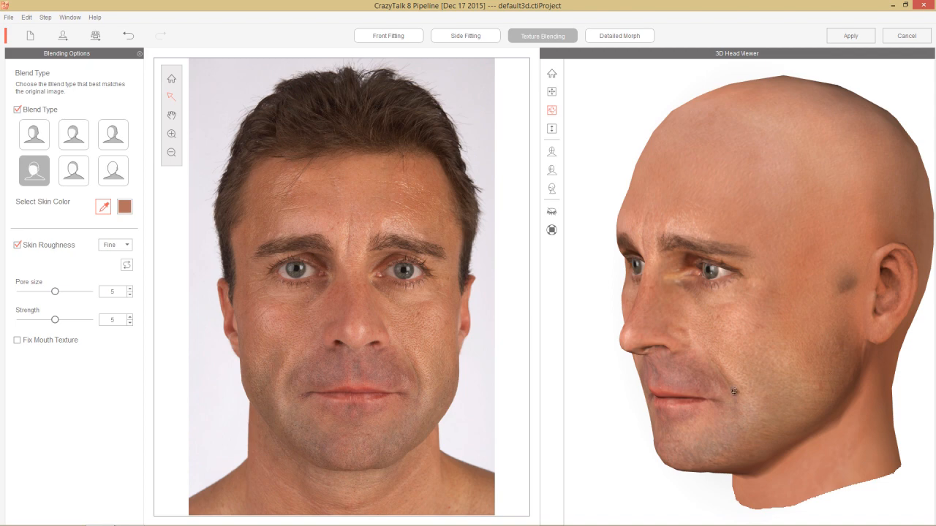
click(83, 172)
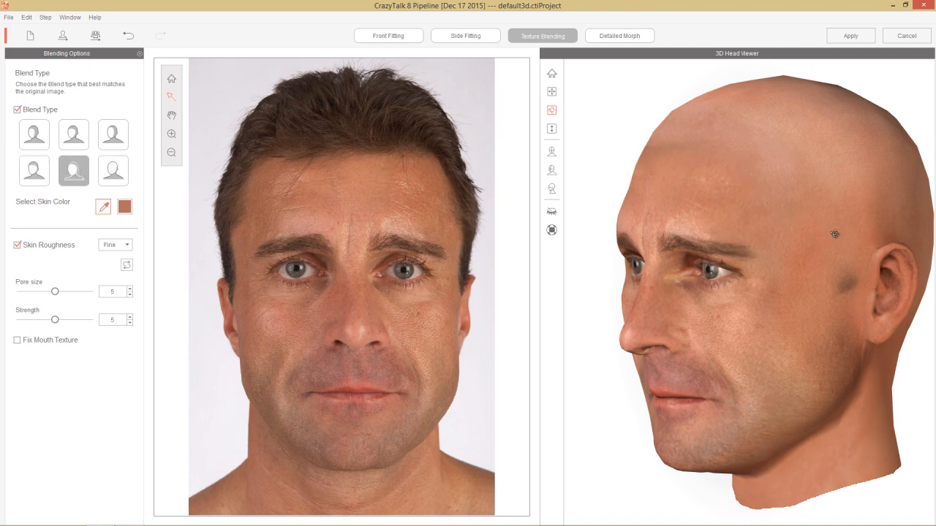
click(118, 176)
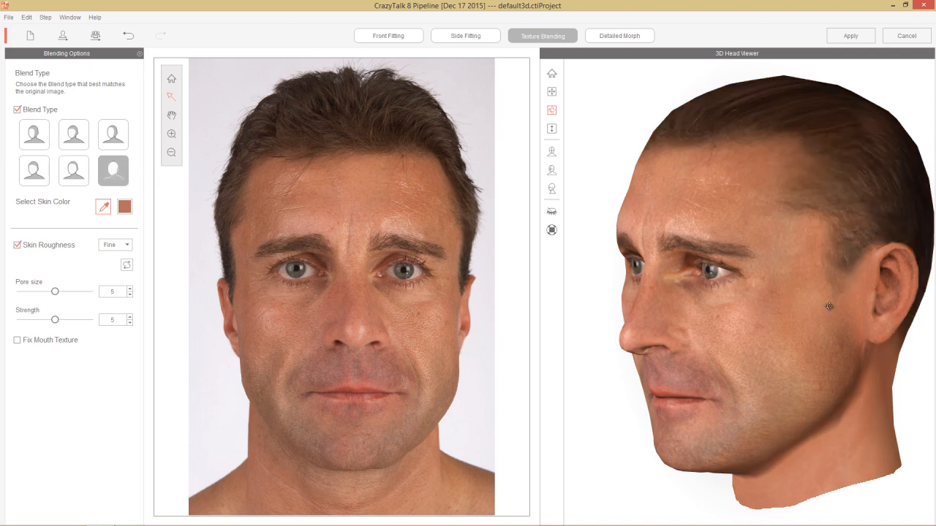
Step: Check the head texture from several angles, compare it with Blend Type disabled, and re-enable the sixth blend type
drag(867, 318, 531, 301)
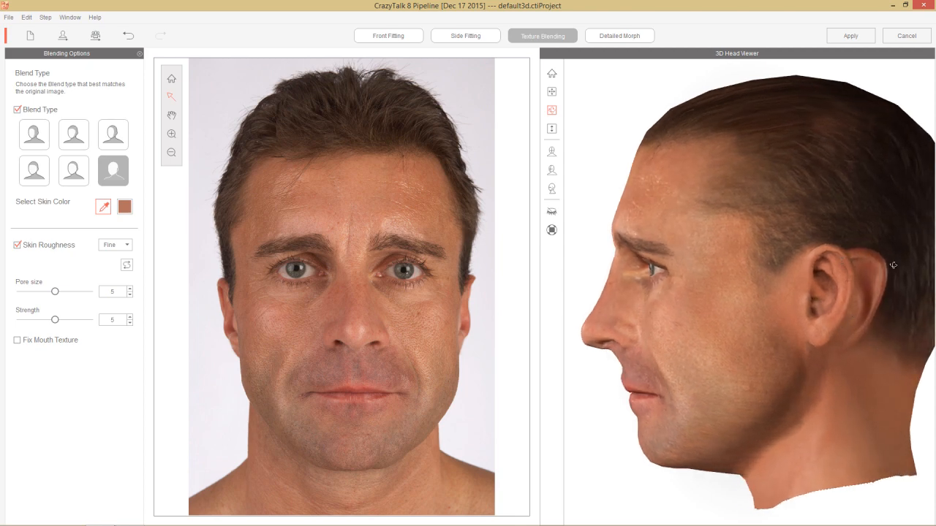
drag(914, 331, 841, 358)
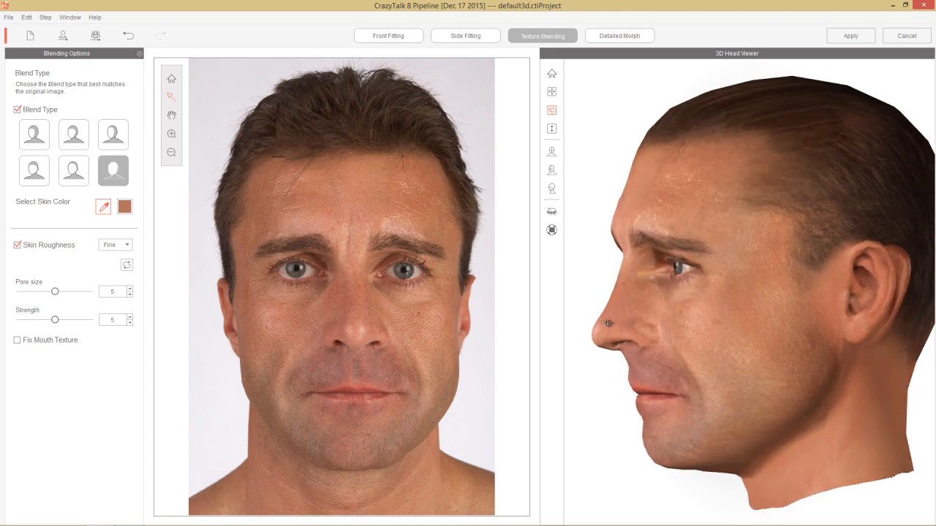
drag(604, 322, 834, 294)
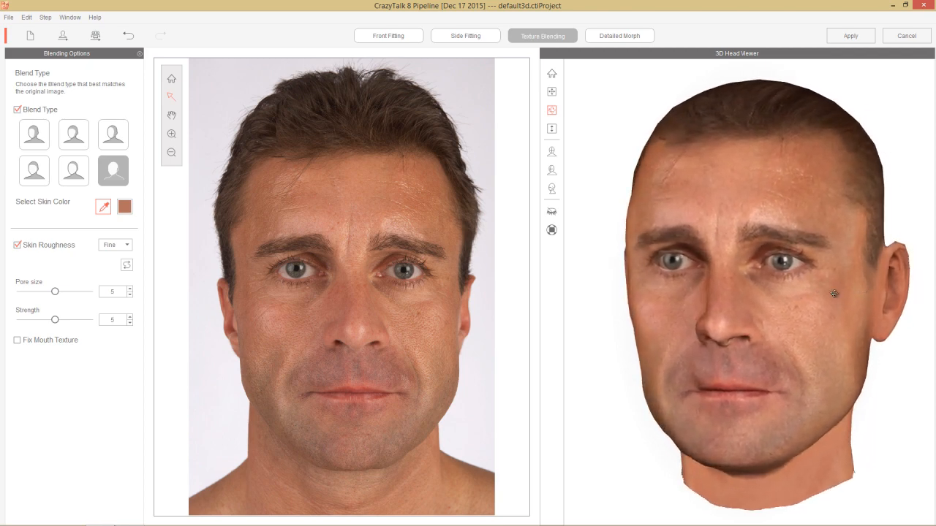
drag(736, 291, 790, 288)
drag(863, 276, 505, 273)
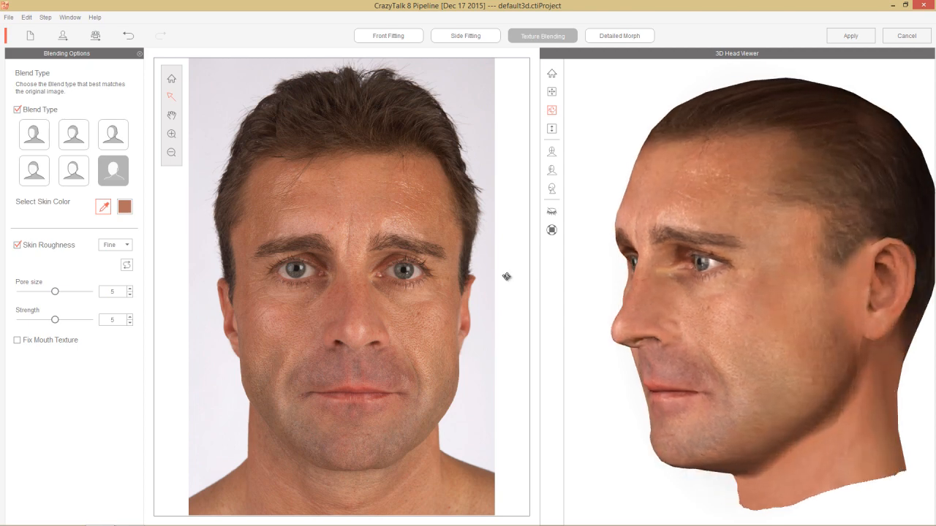
click(17, 109)
drag(906, 297, 788, 314)
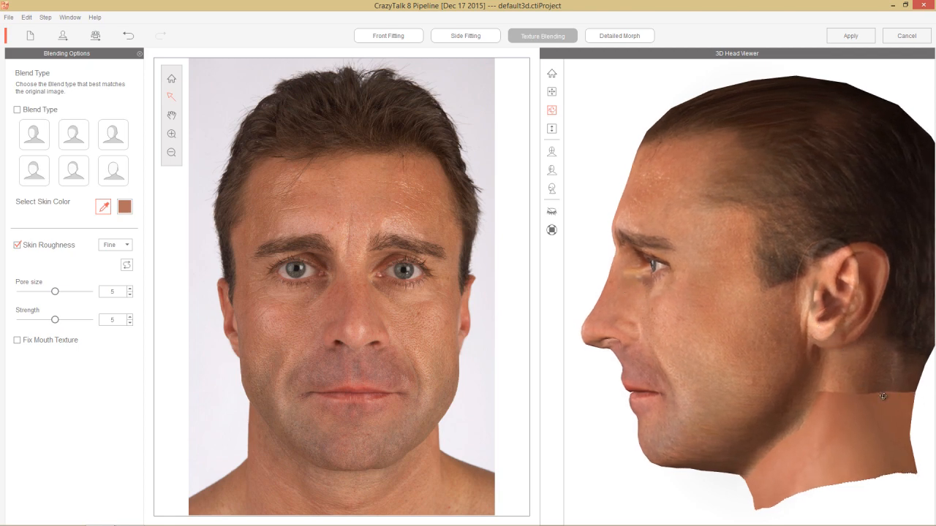
drag(877, 333, 854, 298)
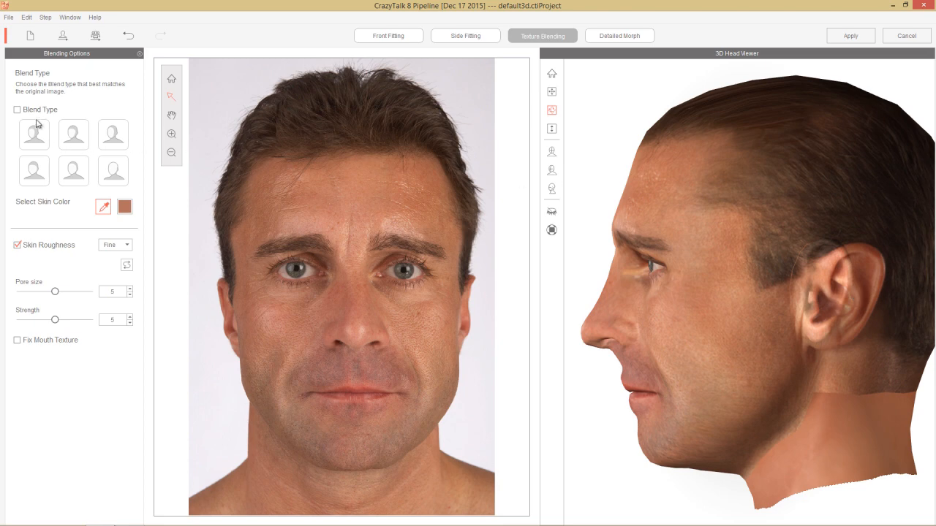
click(119, 171)
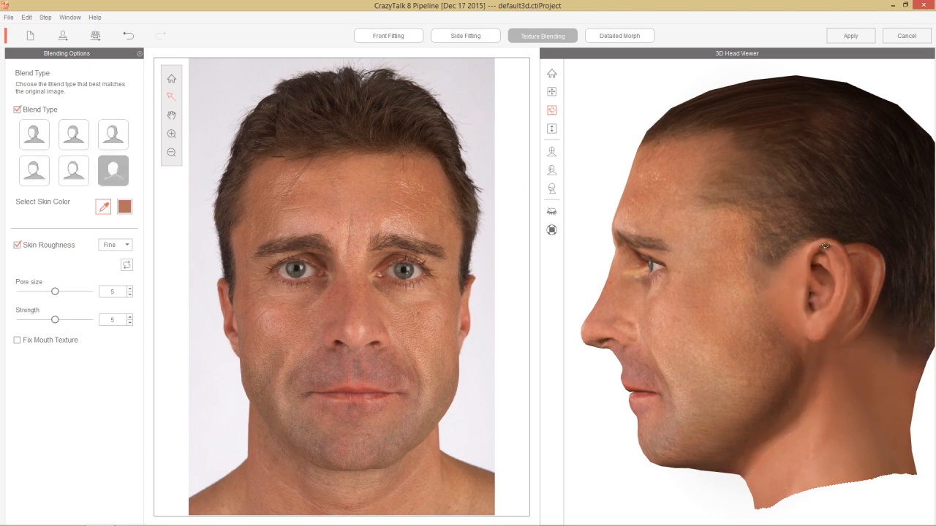
Step: Back in Side Fitting, shift the back-of-head curve inward, lower its two lowest points and move the forehead hairline point slightly back
click(475, 40)
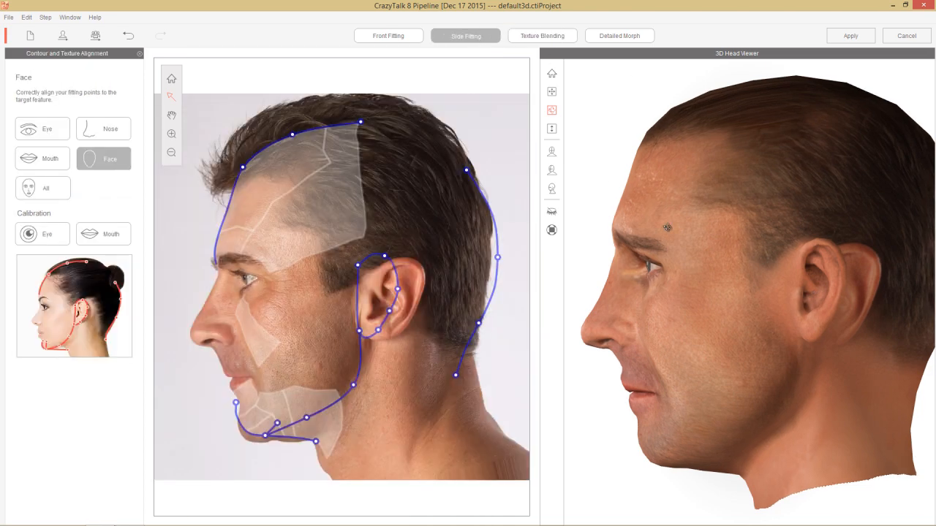
right_drag(802, 273, 805, 273)
middle_drag(840, 271, 801, 266)
scroll(802, 266, down, 5)
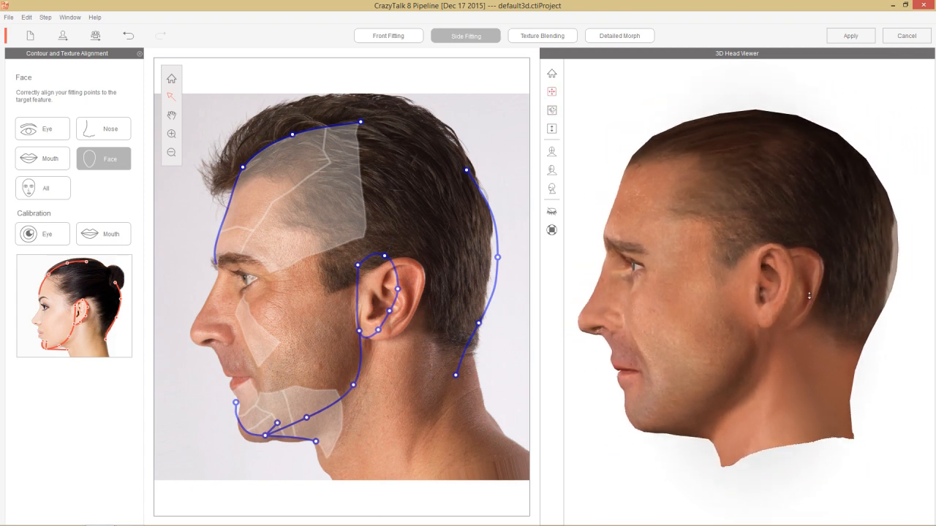
scroll(797, 279, up, 3)
scroll(796, 278, down, 1)
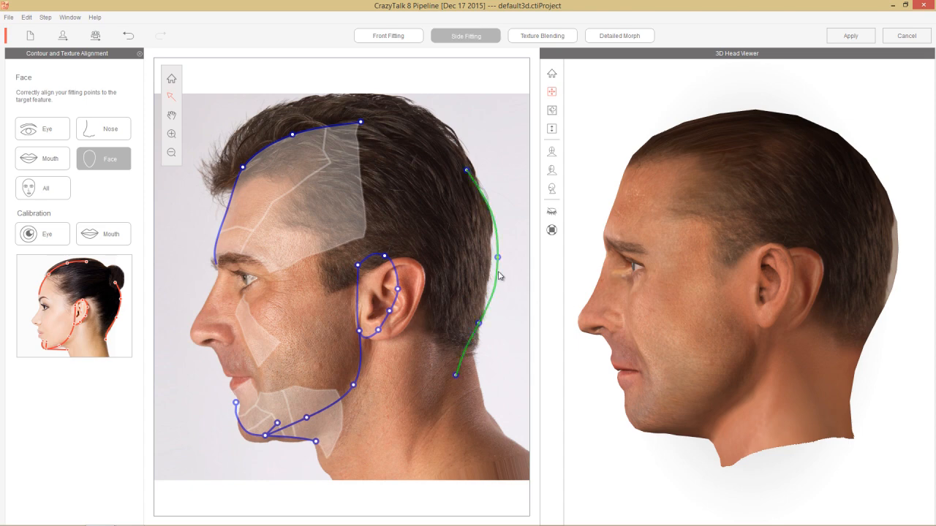
drag(499, 275, 490, 272)
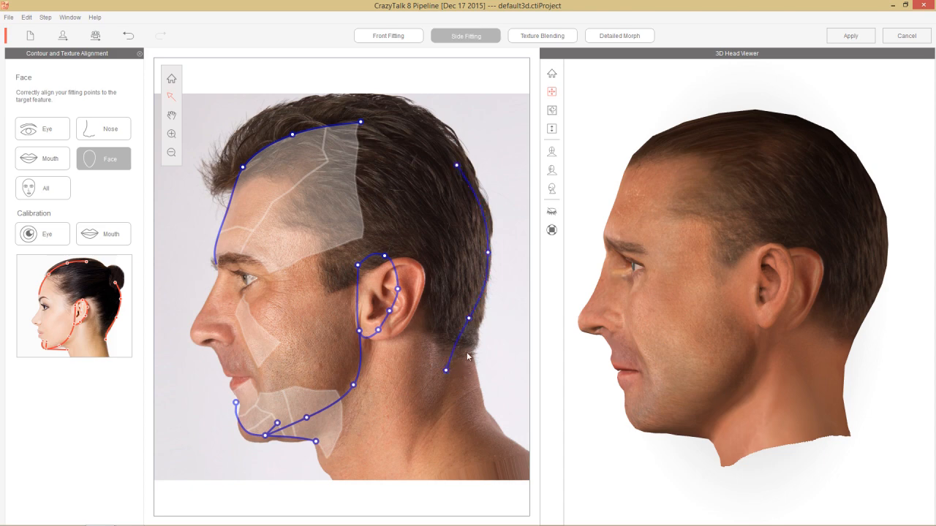
mouse_move(470, 324)
mouse_down()
mouse_move(473, 307)
mouse_move(466, 334)
mouse_up()
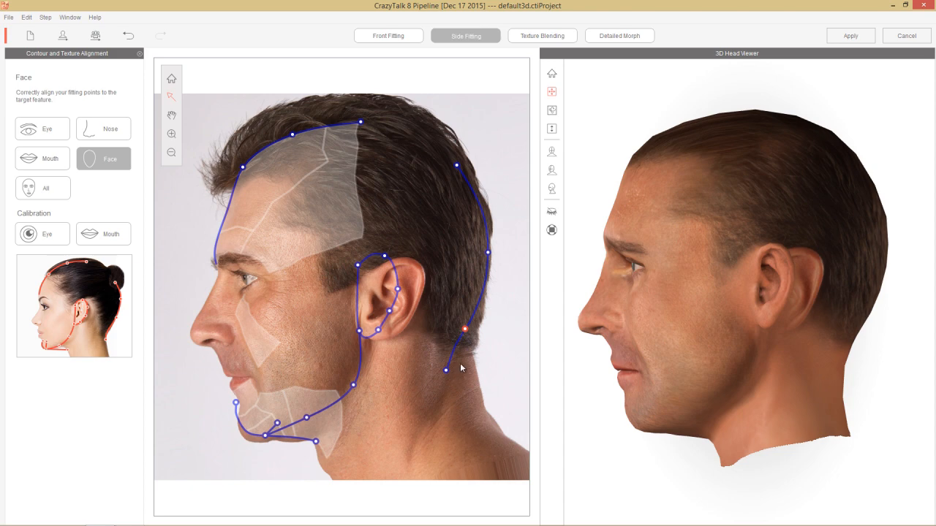
drag(448, 372, 452, 386)
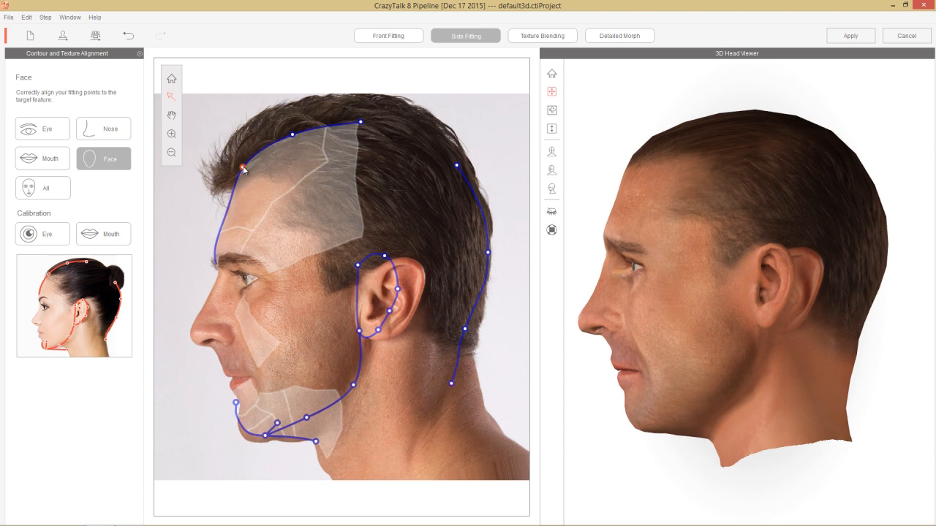
drag(244, 170, 249, 170)
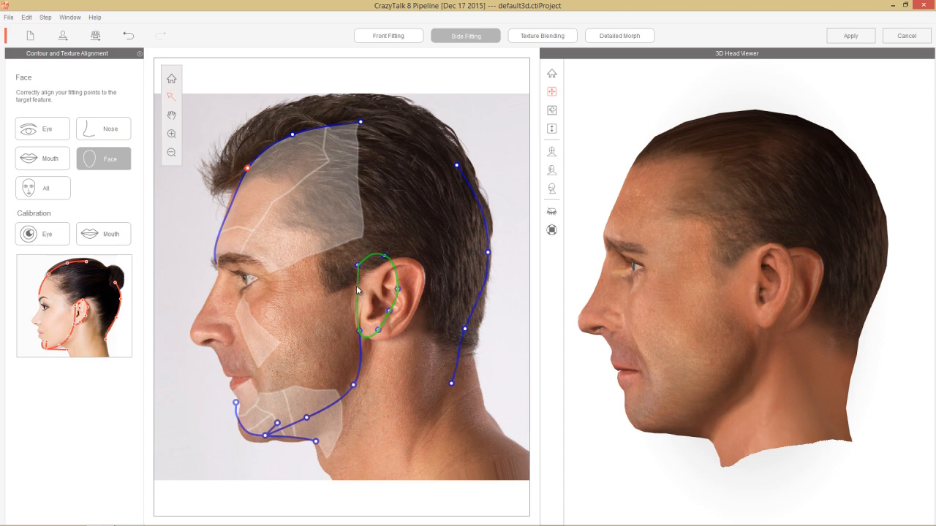
Step: Move the ear contour back onto the photographed ear and fit its top, rear and earlobe points to the ear outline
drag(356, 291, 370, 290)
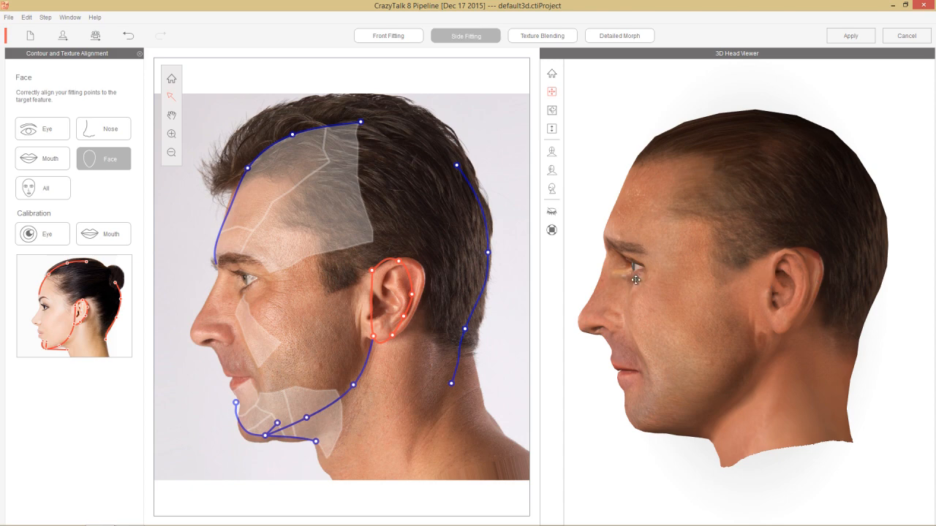
click(434, 249)
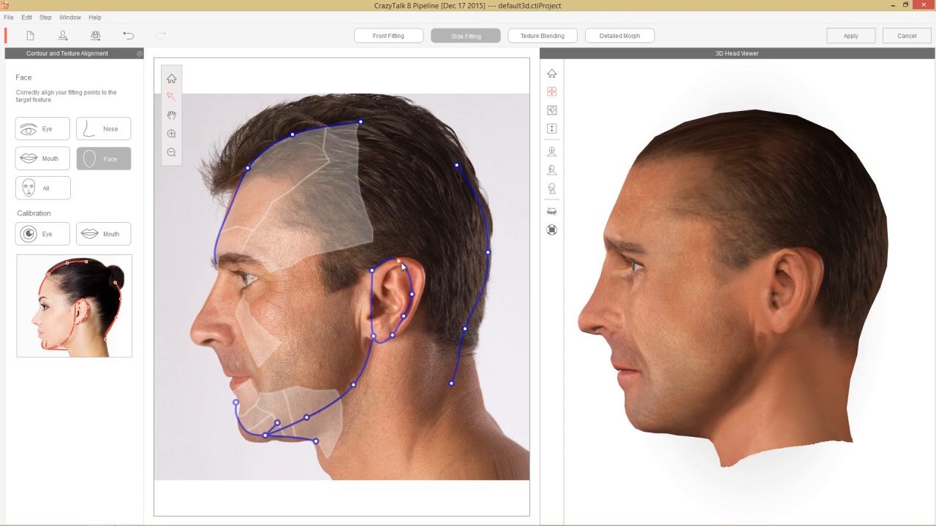
drag(401, 267, 418, 268)
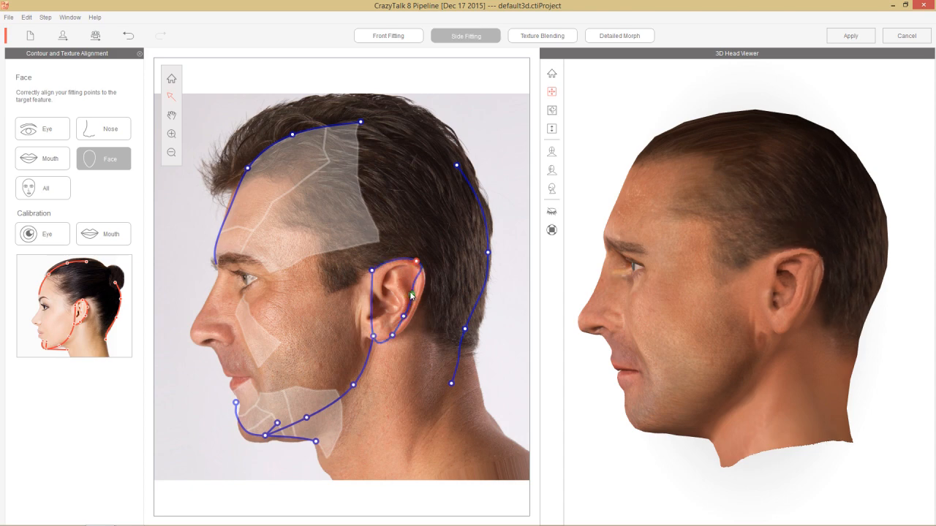
drag(412, 295, 425, 281)
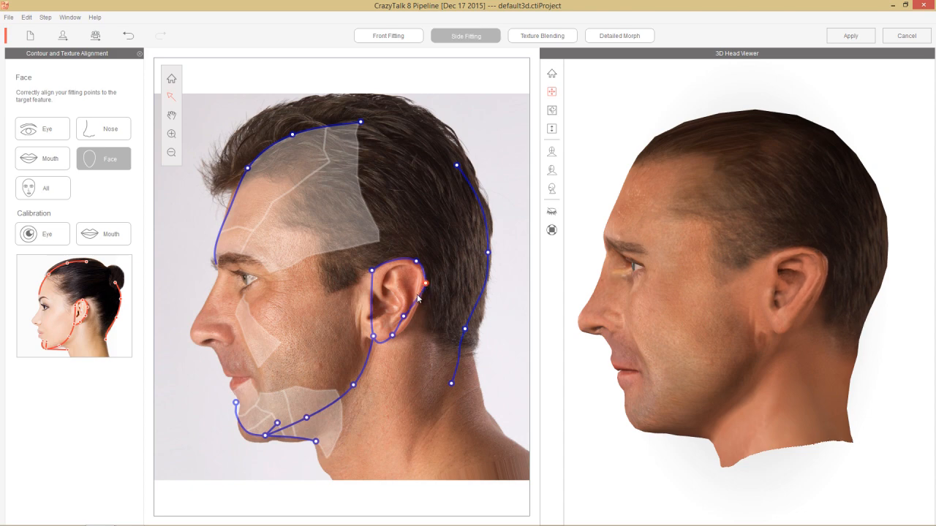
drag(404, 317, 413, 322)
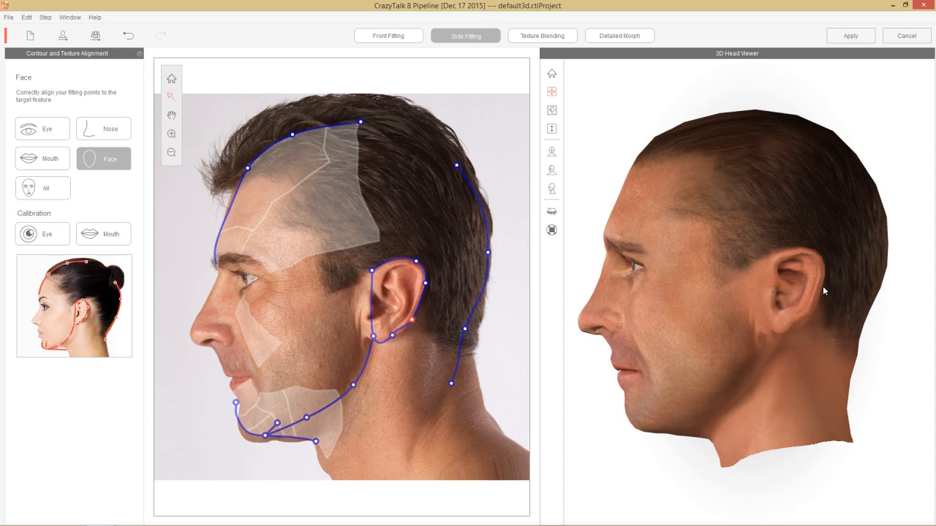
click(392, 337)
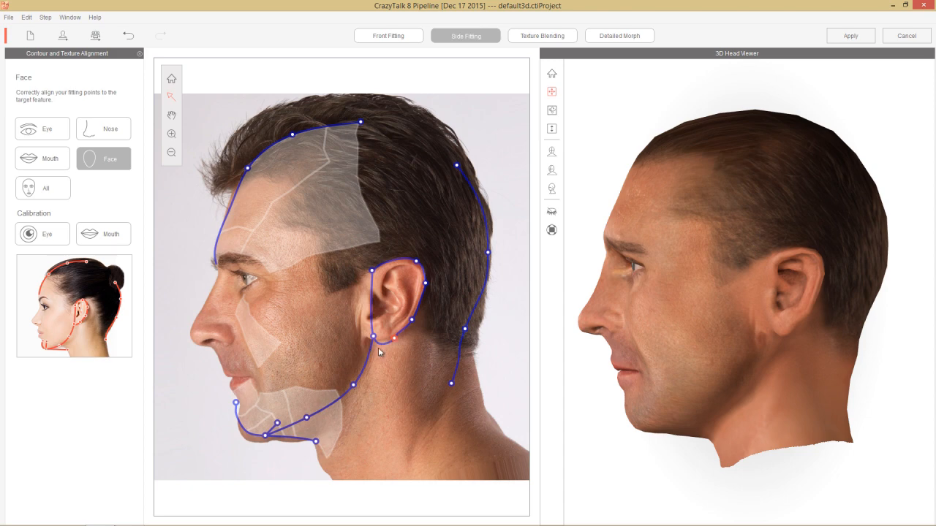
drag(373, 338, 359, 338)
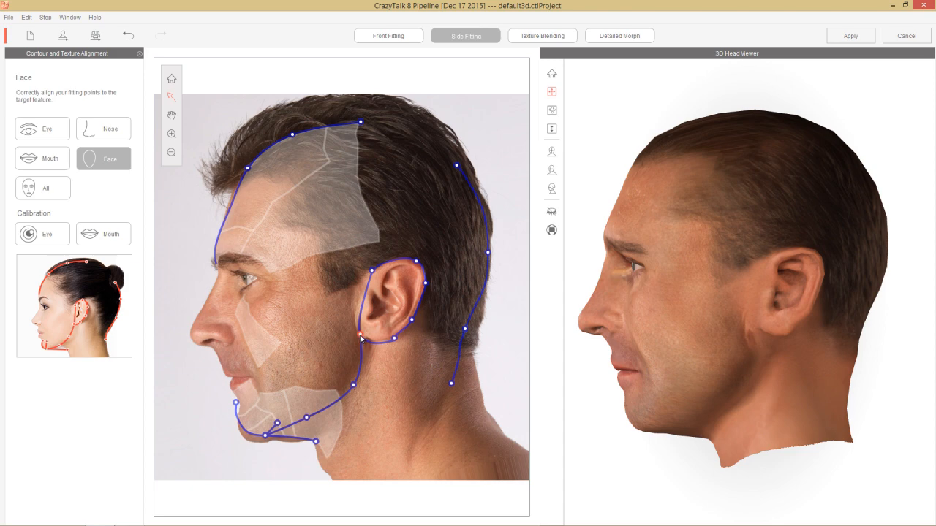
drag(393, 339, 386, 339)
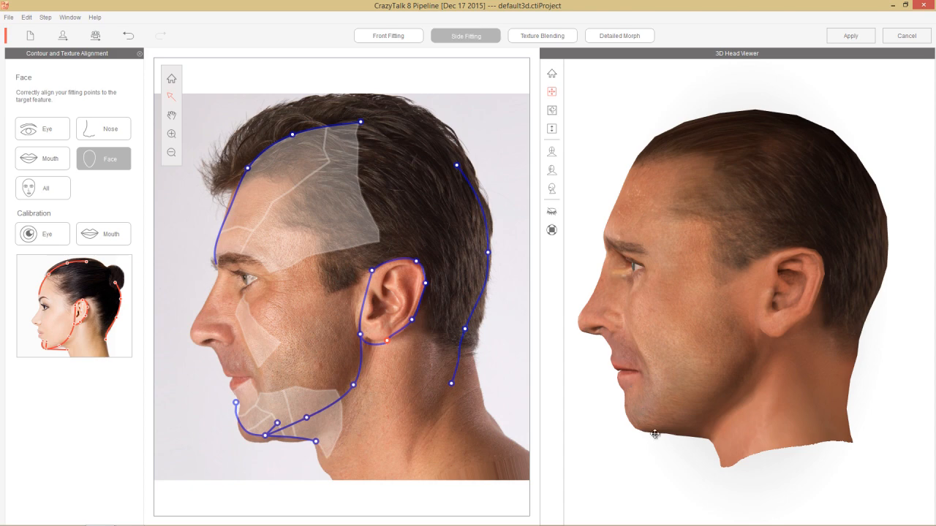
Step: Try the jaw corner point farther back and farther forward, return it to the jawline, and check the head from other angles
right_drag(683, 350, 775, 388)
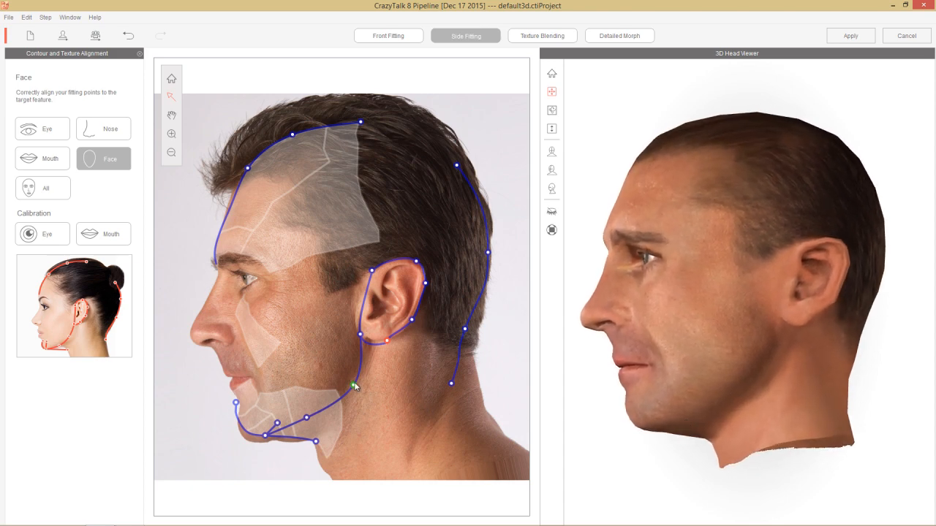
drag(353, 386, 370, 396)
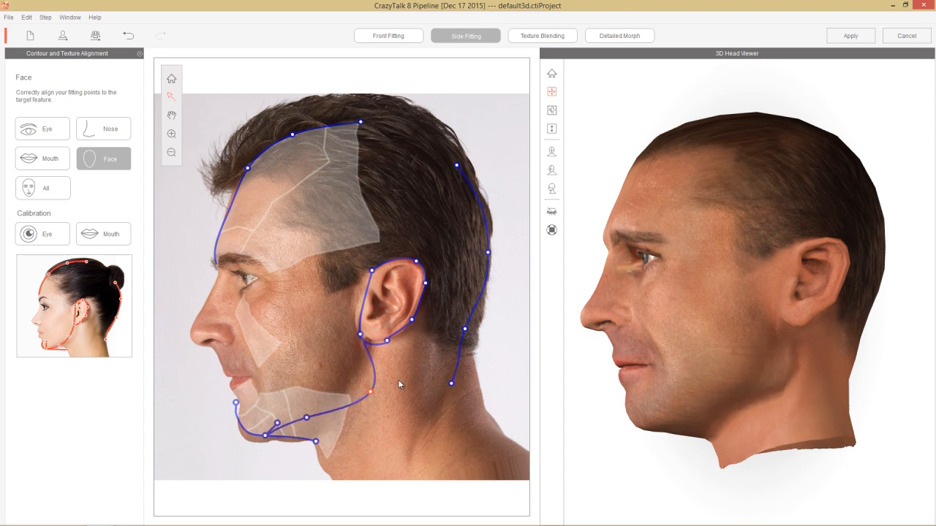
drag(372, 395, 342, 382)
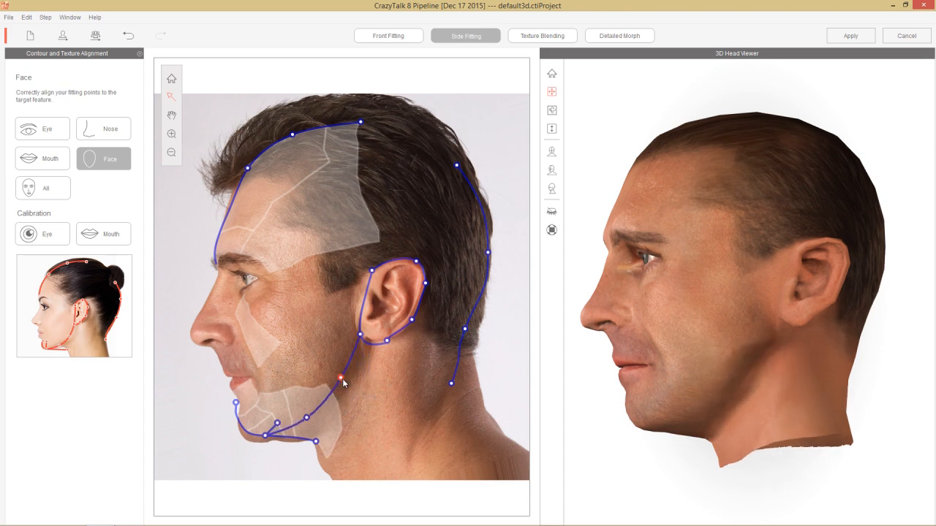
drag(341, 382, 356, 389)
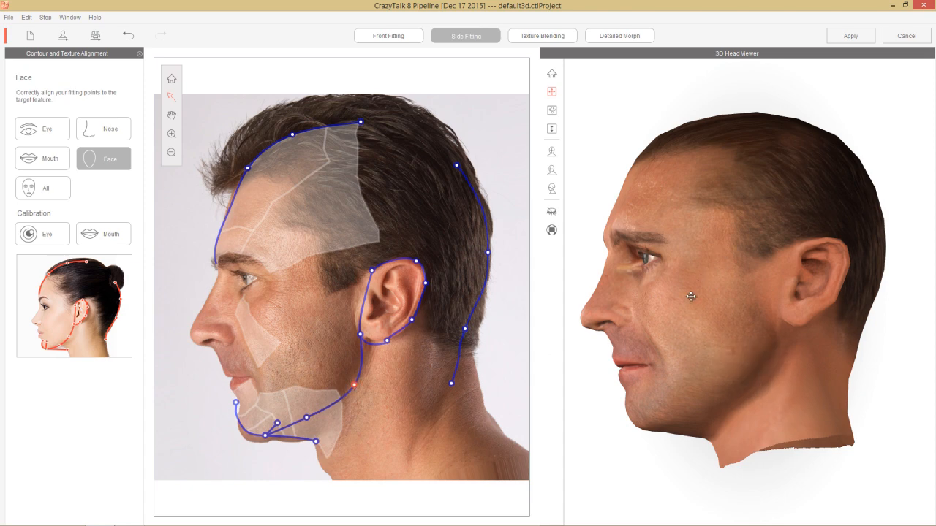
drag(689, 291, 757, 369)
drag(664, 396, 609, 304)
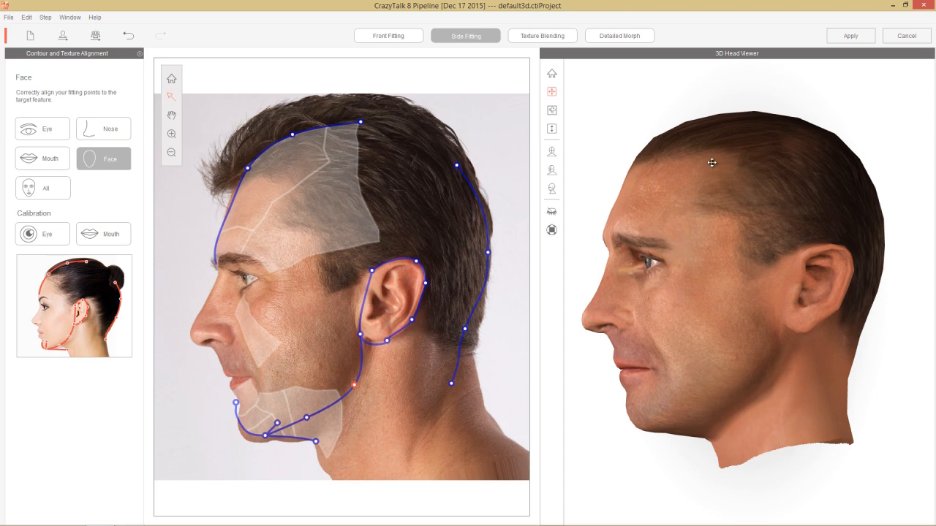
Step: Check the 3D head's profile, cheek and jaw from the side and three-quarter angles
drag(710, 161, 807, 192)
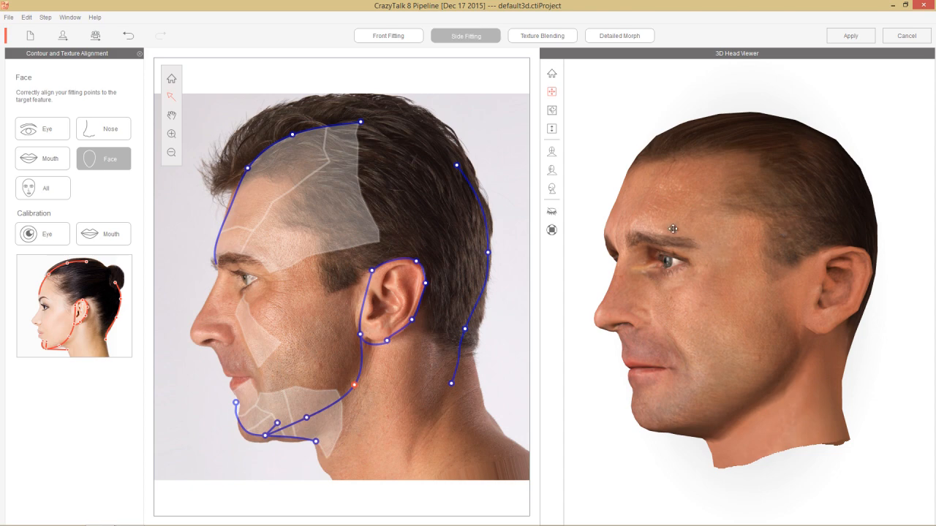
drag(623, 192, 878, 167)
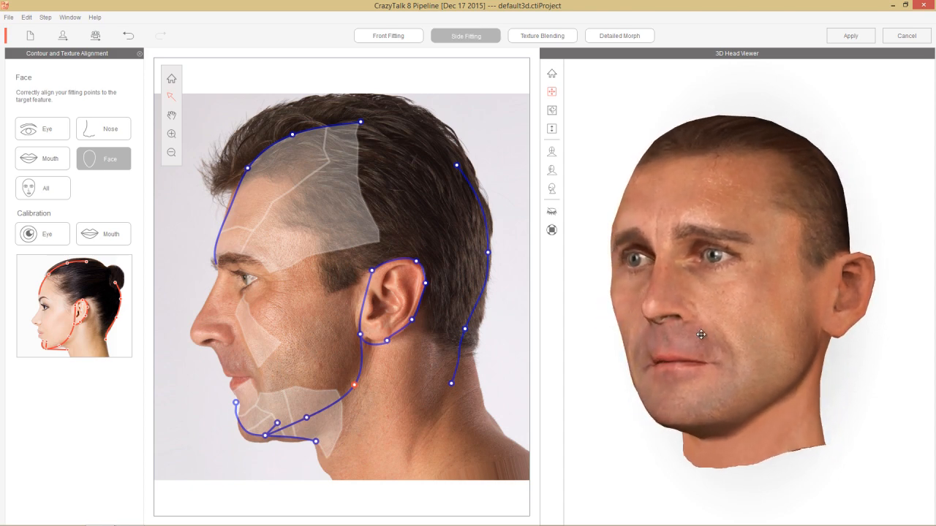
drag(695, 345, 700, 313)
drag(754, 356, 829, 382)
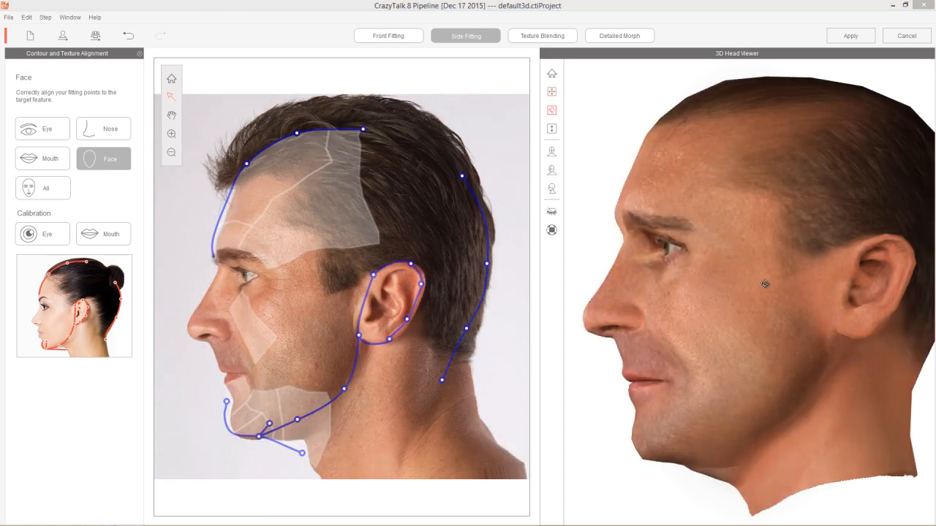
drag(747, 245, 746, 257)
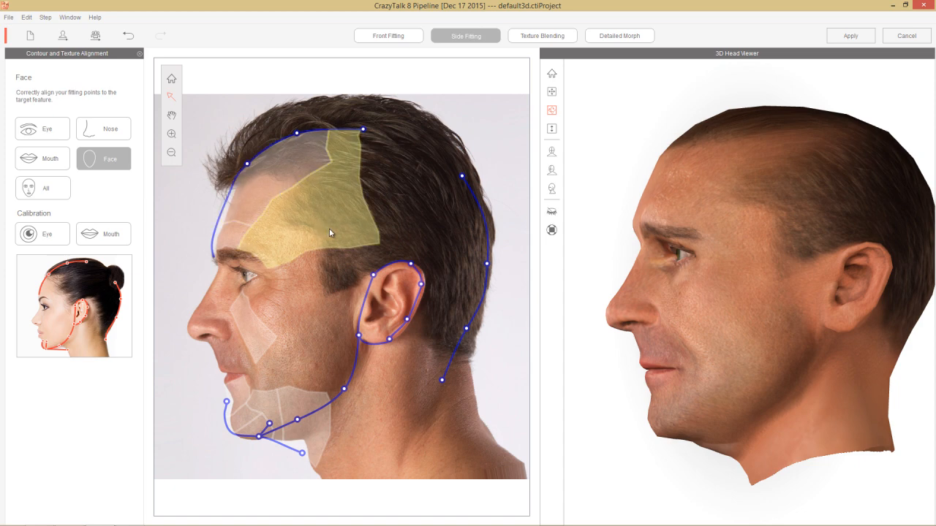
Step: Shift the temple patch in the side photo slightly toward the forehead and check the head from a three-quarter angle
mouse_move(329, 228)
mouse_down()
mouse_move(341, 213)
mouse_move(377, 217)
mouse_move(284, 214)
mouse_move(325, 220)
mouse_up()
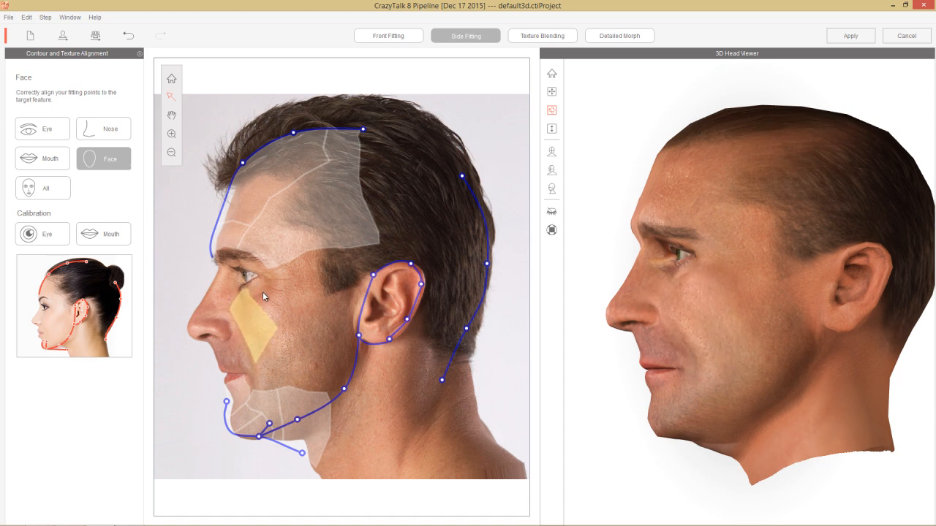
click(553, 174)
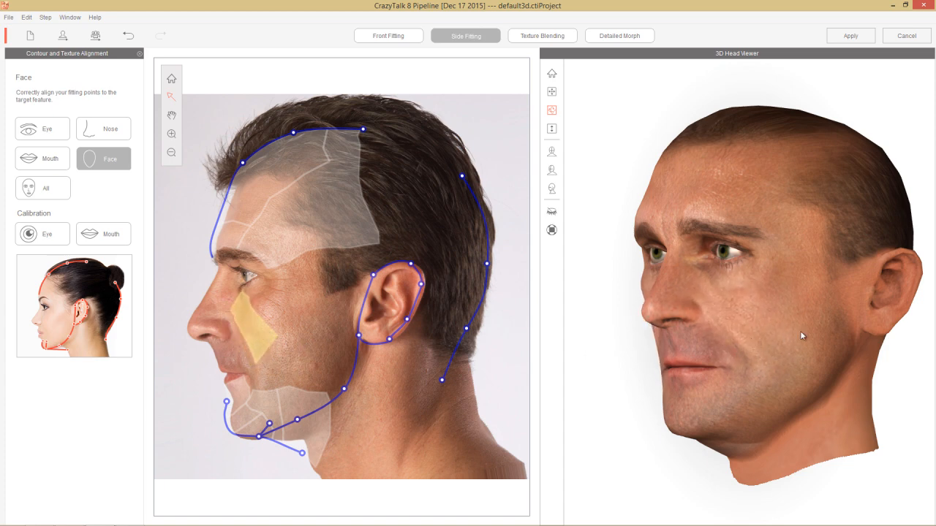
drag(802, 335, 502, 329)
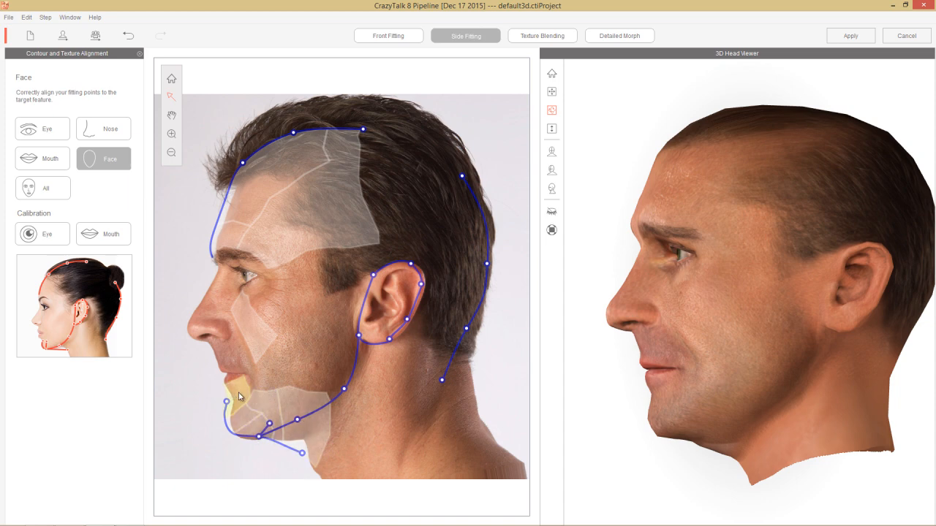
Step: Try reshaping the chin by moving its patches so the chin contour sits slightly farther forward and lower
drag(238, 393, 200, 391)
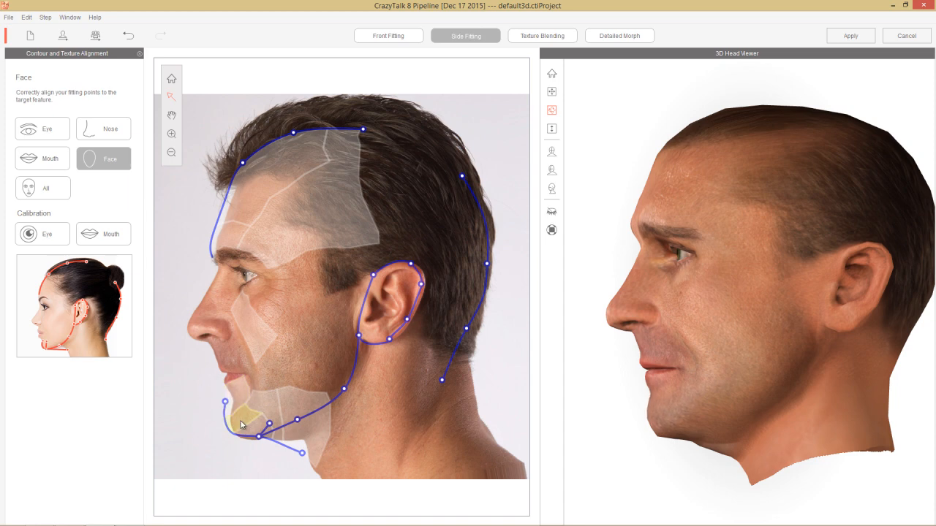
drag(243, 421, 207, 520)
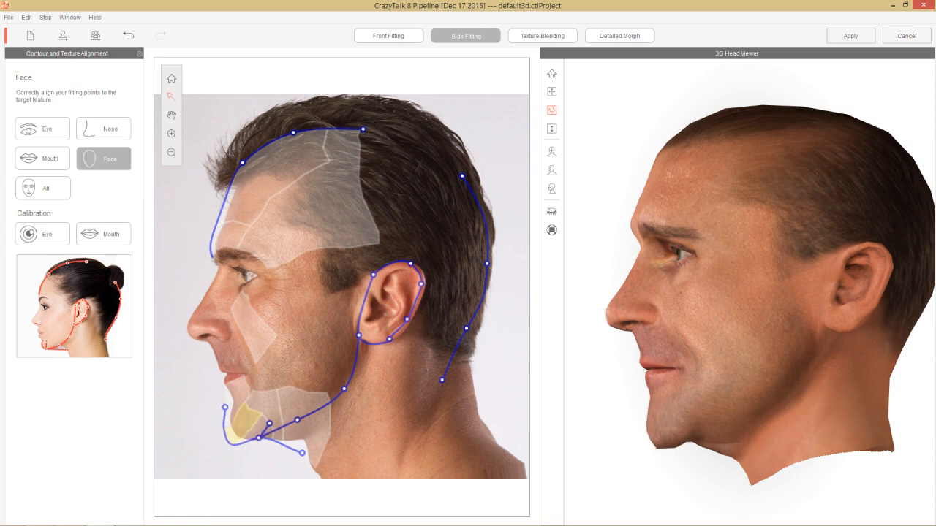
drag(120, 525, 70, 524)
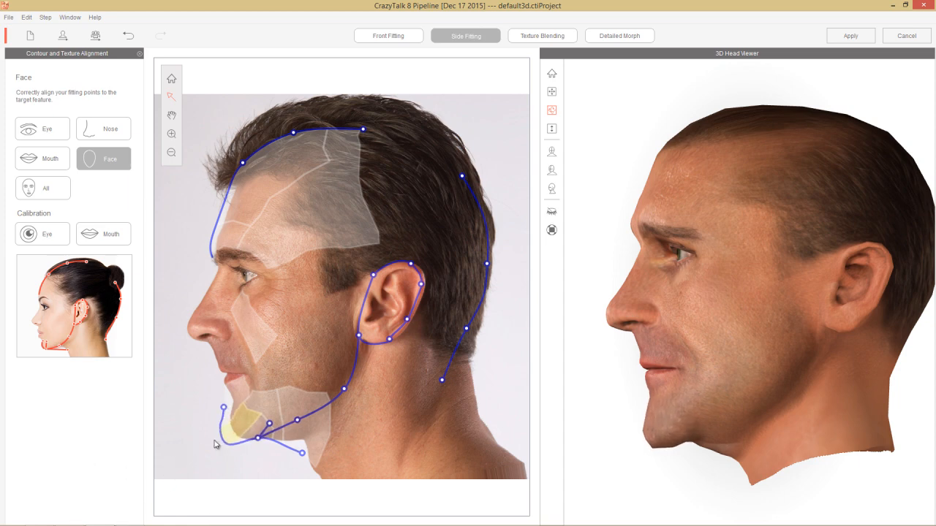
drag(224, 424, 224, 400)
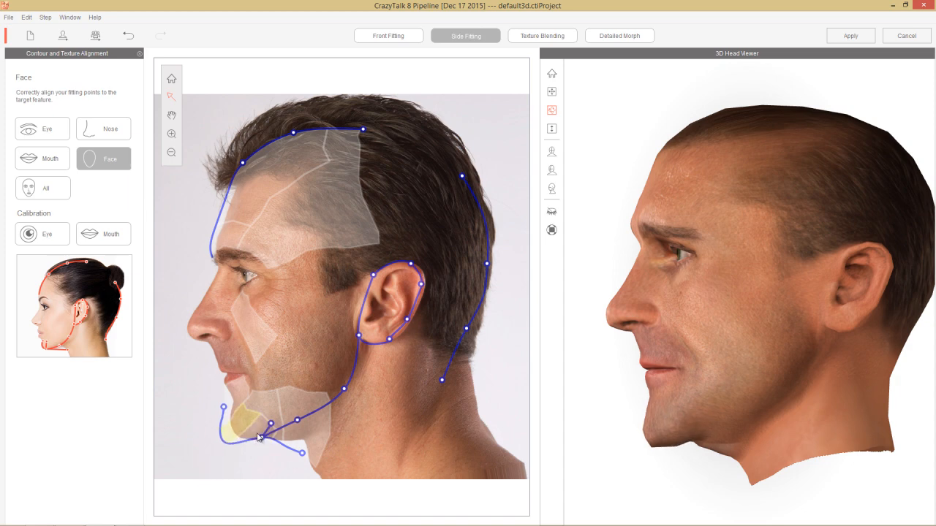
Step: Try moving the jaw junction point back, the chin patches forward and back, and the front neck point down
drag(257, 434, 275, 447)
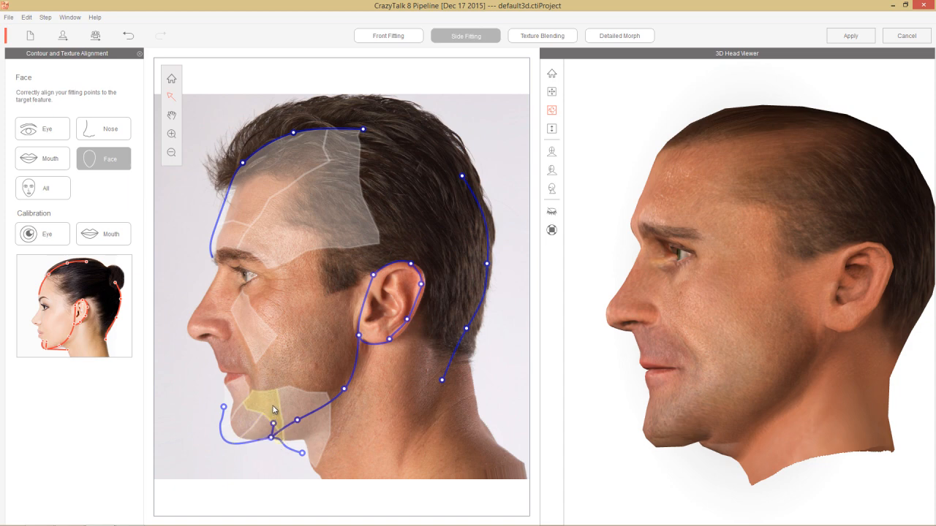
drag(272, 406, 185, 406)
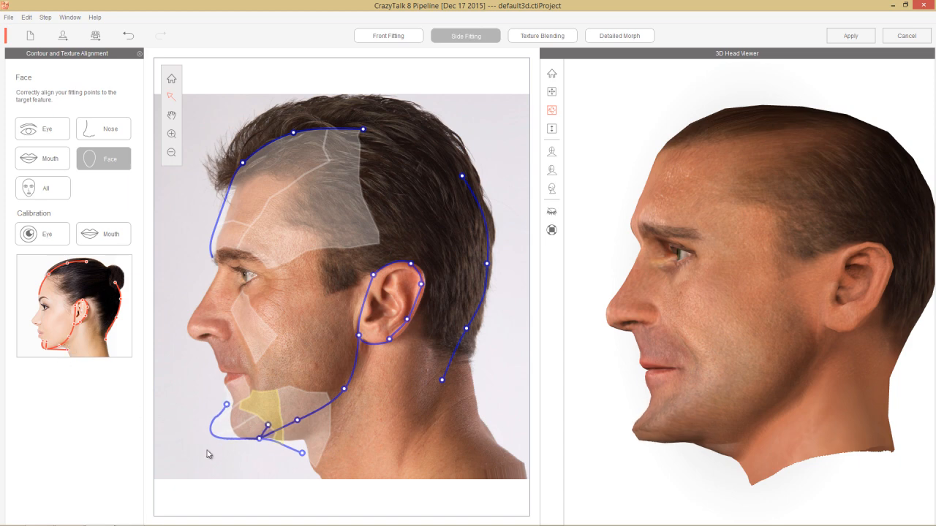
drag(302, 454, 294, 488)
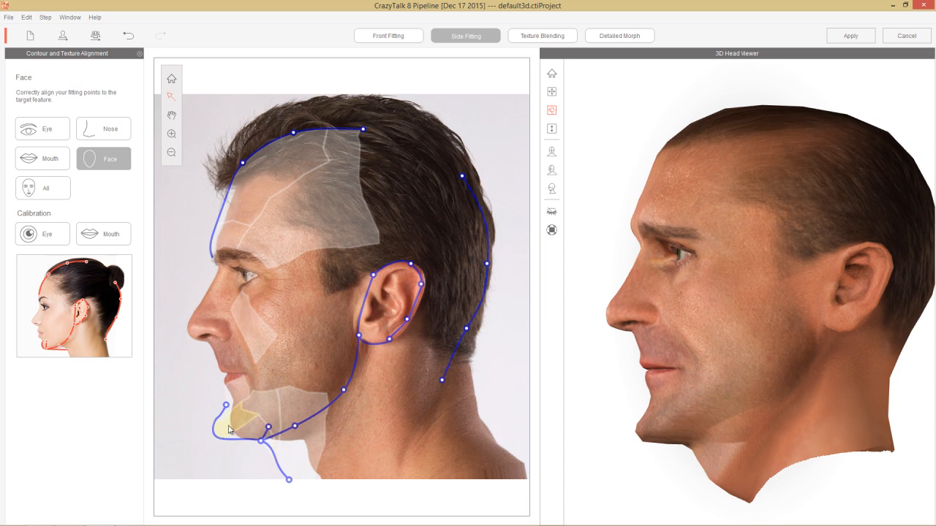
drag(240, 424, 280, 416)
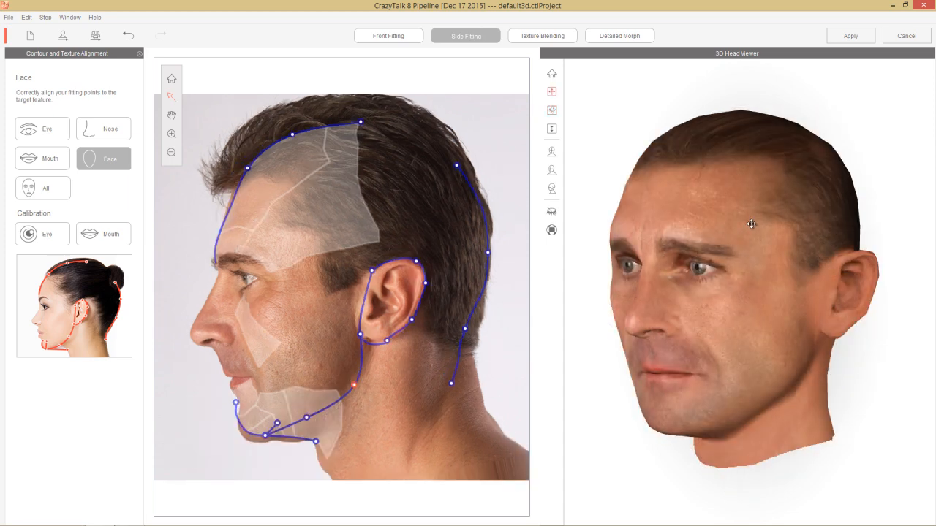
Step: Show all side fitting points, switch to Texture Blending, and check the textured head from the side and three-quarter angles
click(43, 198)
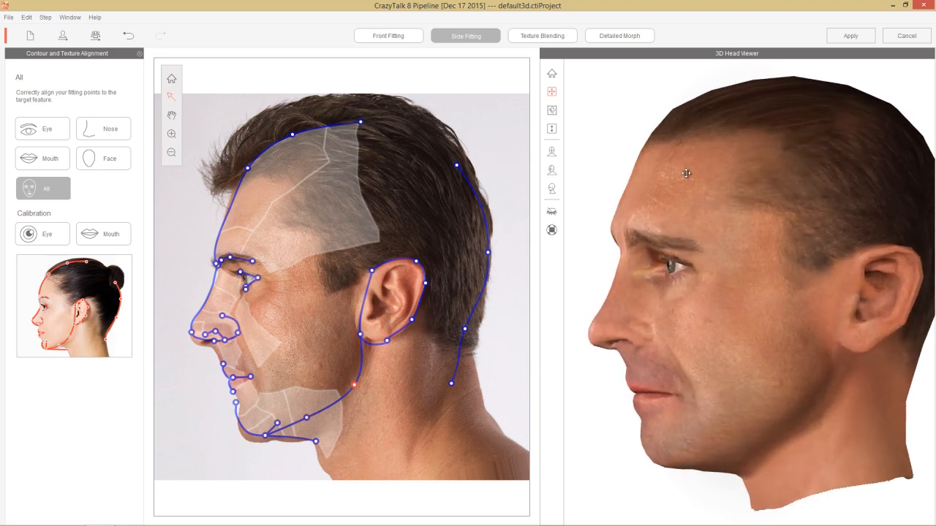
click(538, 37)
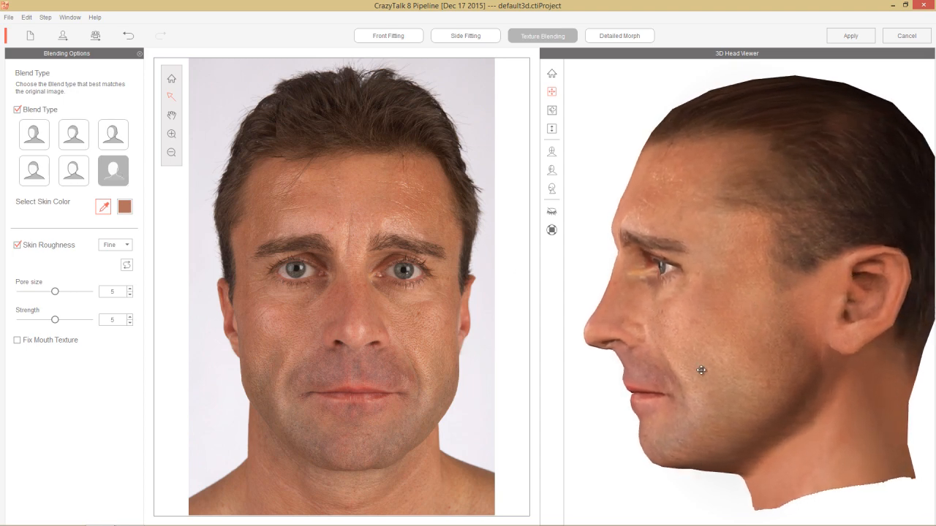
right_drag(680, 378, 879, 384)
right_drag(732, 351, 718, 350)
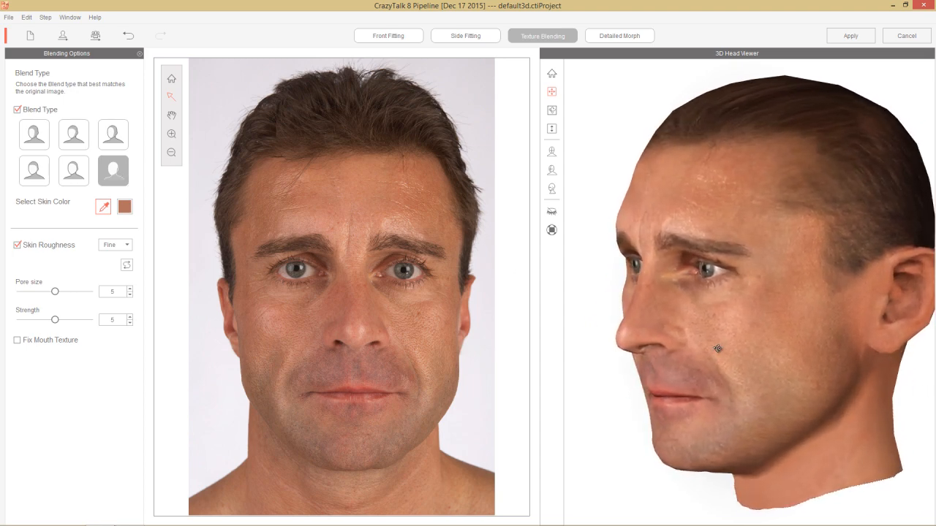
Step: Apply the second blend type and check the head from several three-quarter angles
click(73, 144)
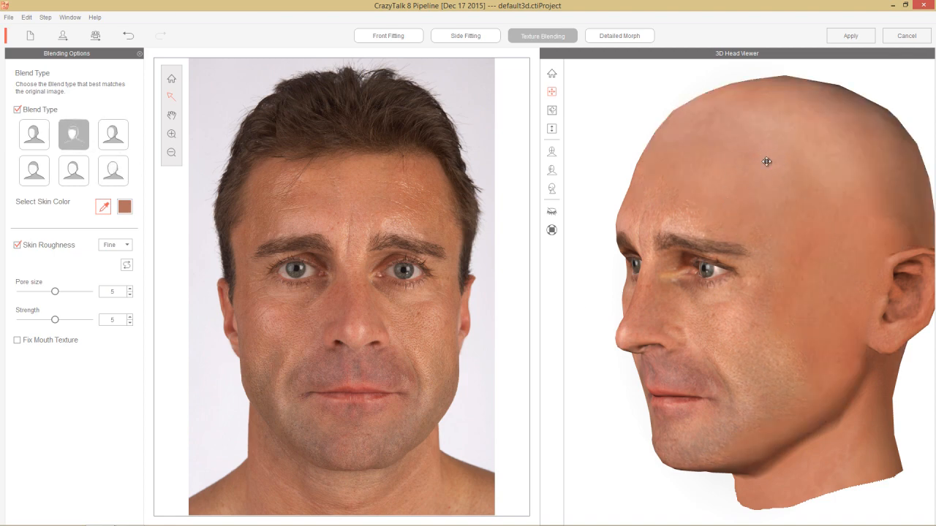
right_drag(687, 270, 877, 310)
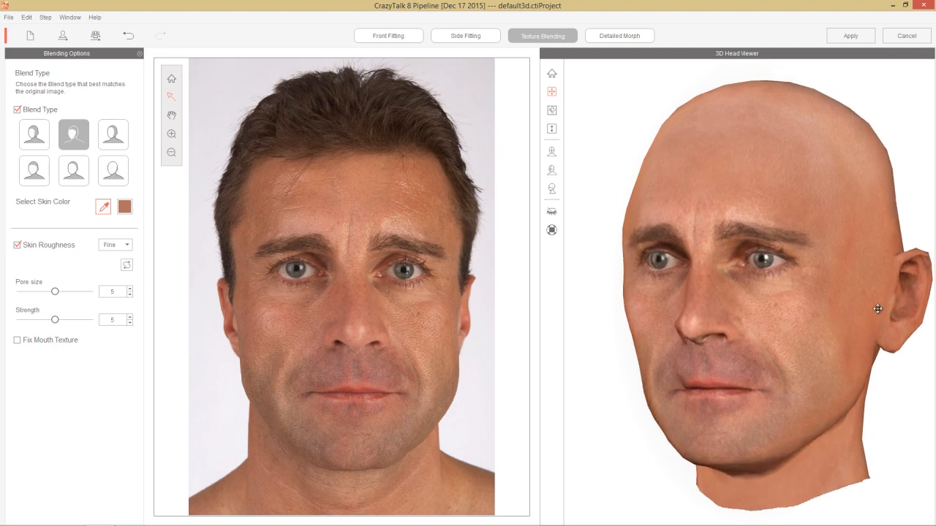
right_drag(784, 340, 731, 345)
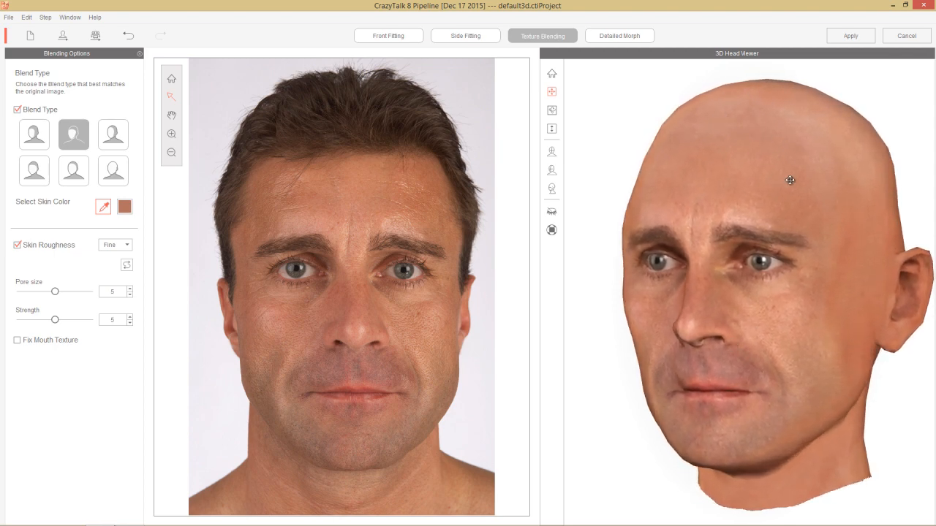
right_drag(789, 182, 767, 231)
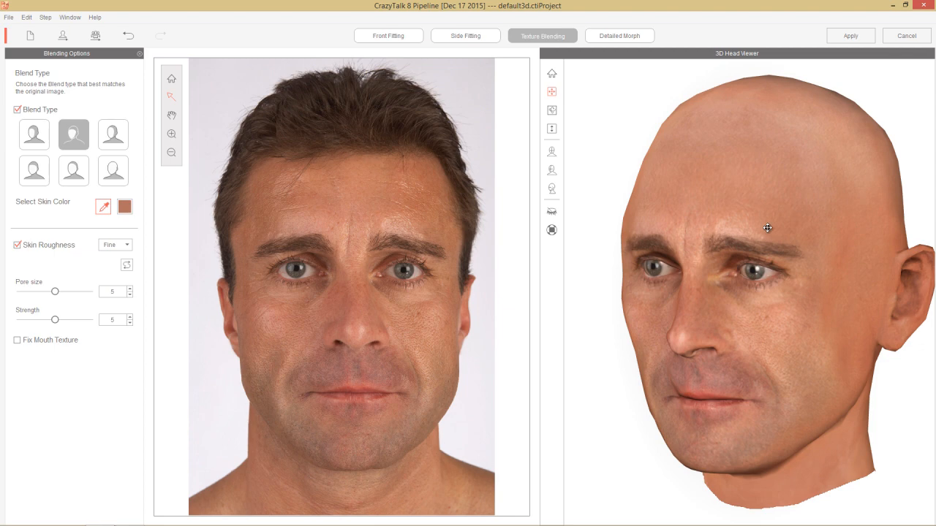
Step: Sample the skin color from the forehead in the front photo and view the Select Color dialog without changing the color
click(103, 208)
click(294, 201)
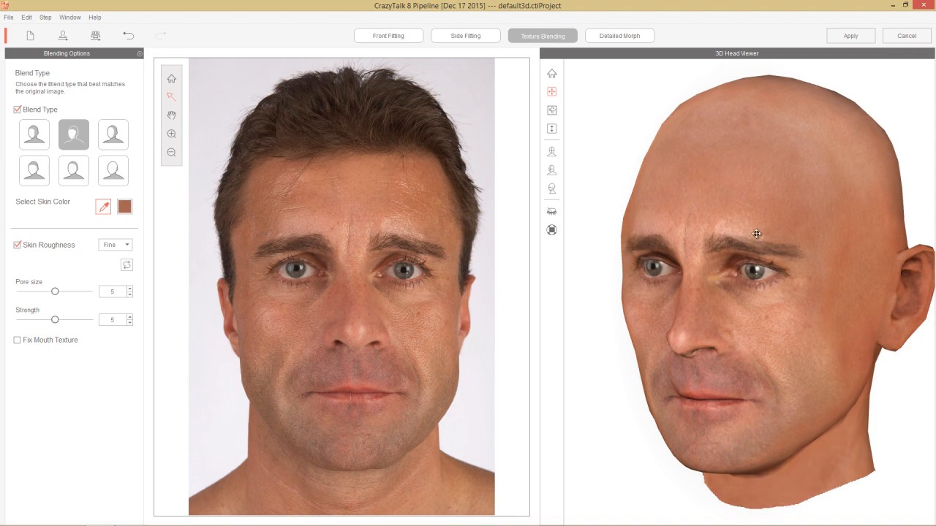
drag(741, 369, 547, 259)
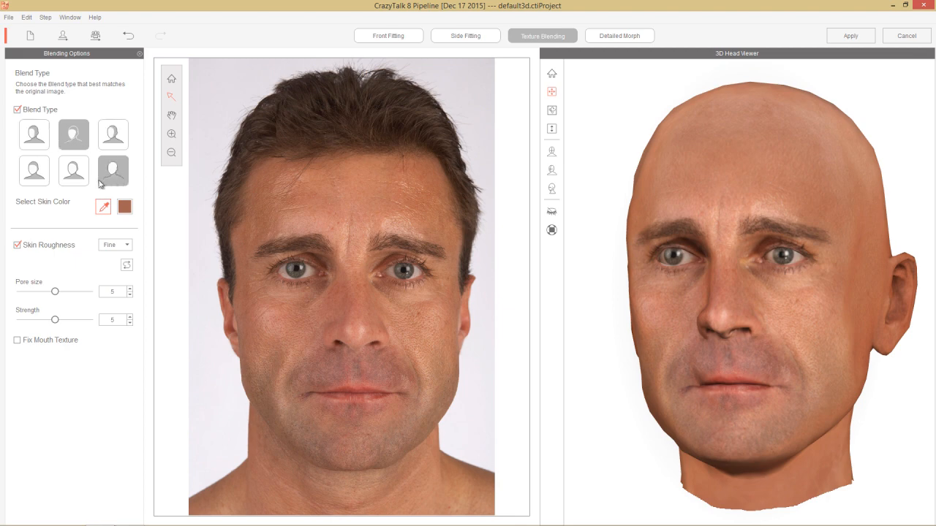
click(125, 209)
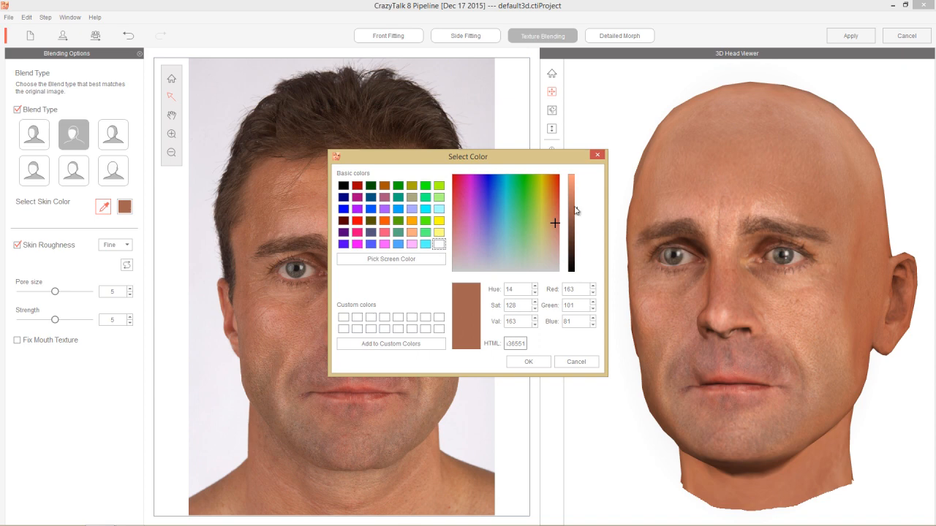
click(571, 361)
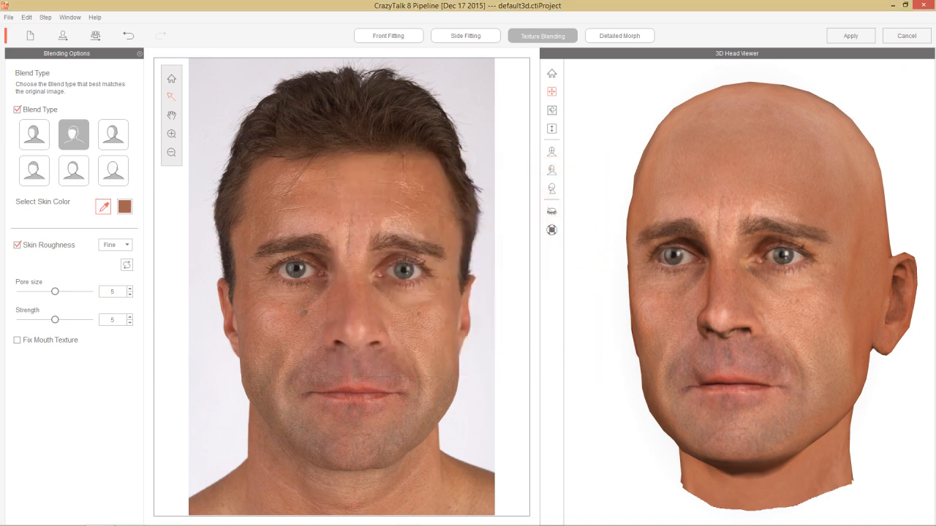
Step: Toggle the preview resolution of the 3D head and examine the cheek and temple skin texture up close
drag(852, 339, 753, 347)
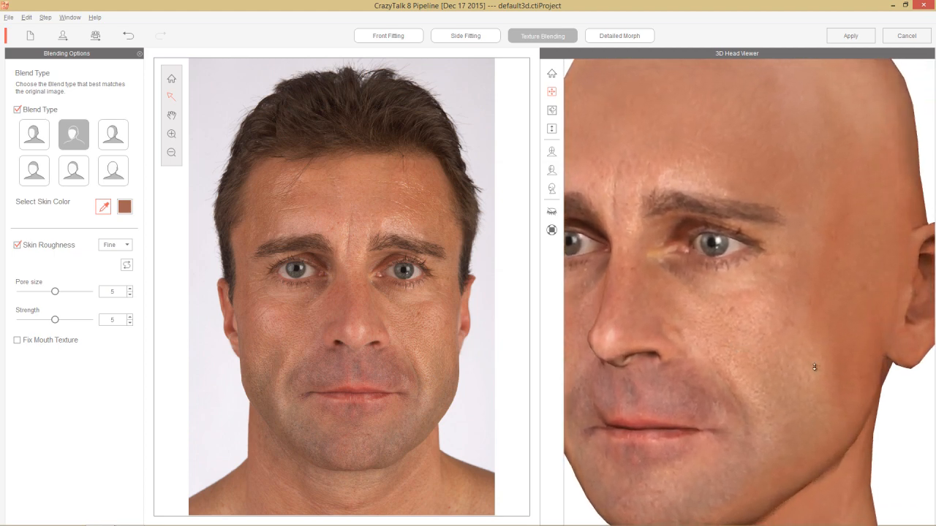
drag(816, 370, 786, 340)
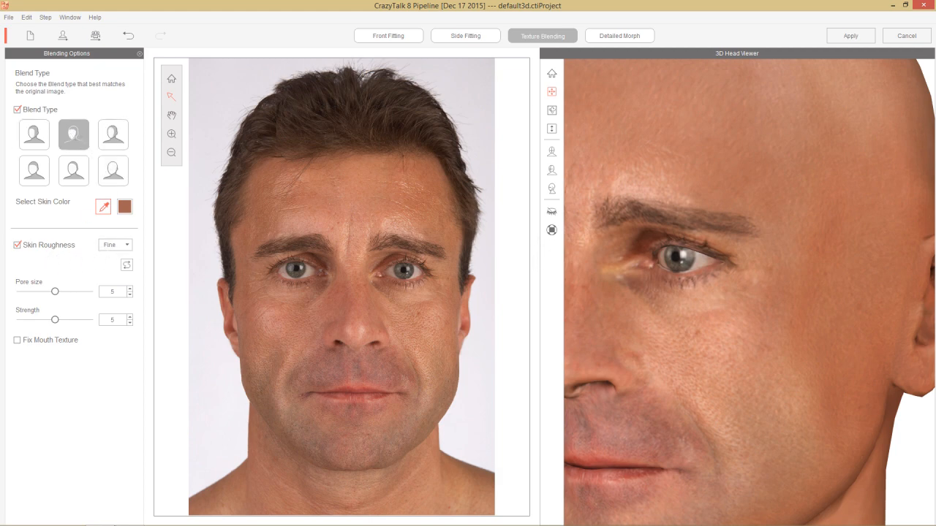
drag(800, 274, 777, 263)
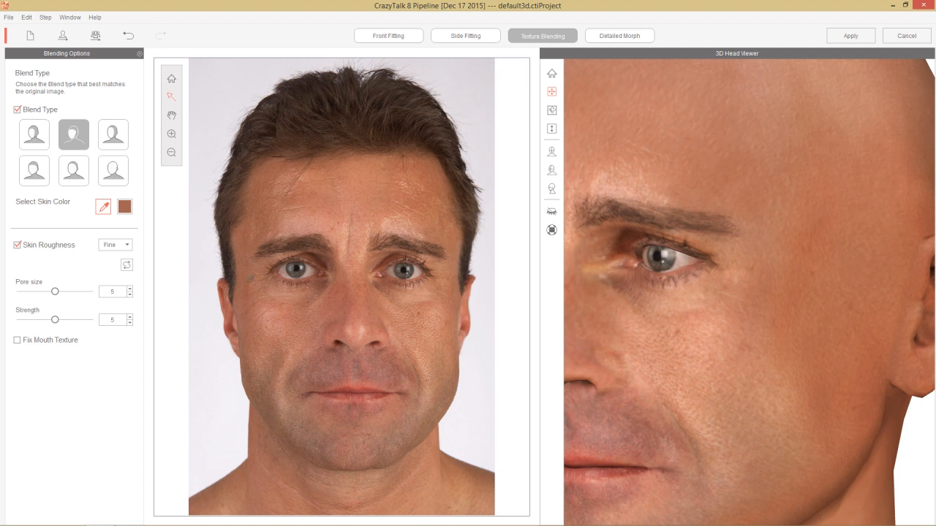
click(552, 232)
drag(846, 274, 805, 261)
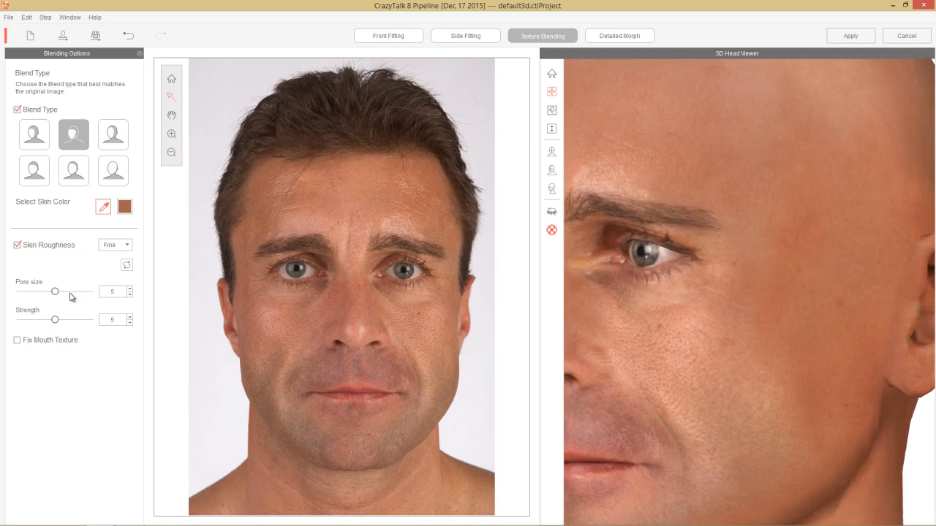
Step: Try a pore size of 9 and a strength of 8 with the Fine skin roughness
drag(54, 292, 76, 292)
mouse_move(59, 327)
mouse_down()
mouse_move(86, 326)
mouse_move(76, 326)
mouse_up()
drag(745, 324, 768, 315)
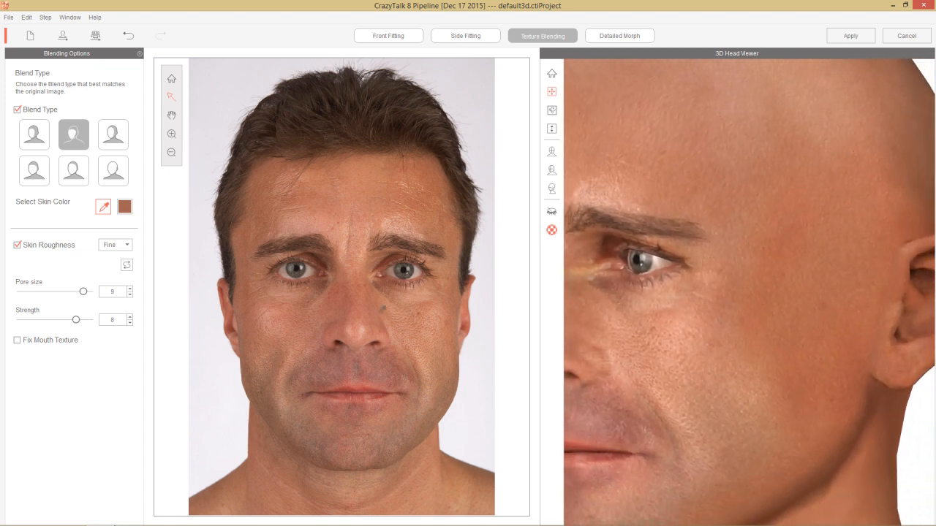
Step: Change the skin roughness to Rough with pore size 6 and strength 5, and check the cheek texture
click(127, 245)
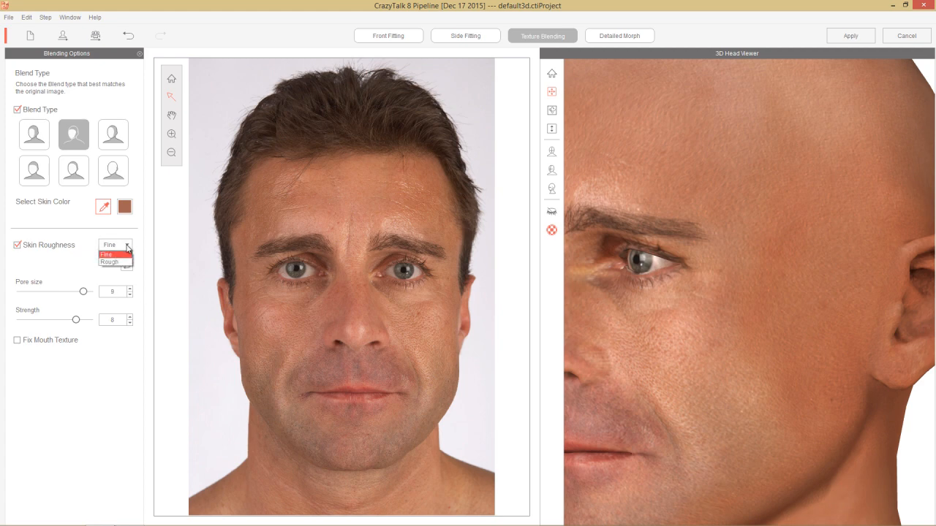
click(122, 264)
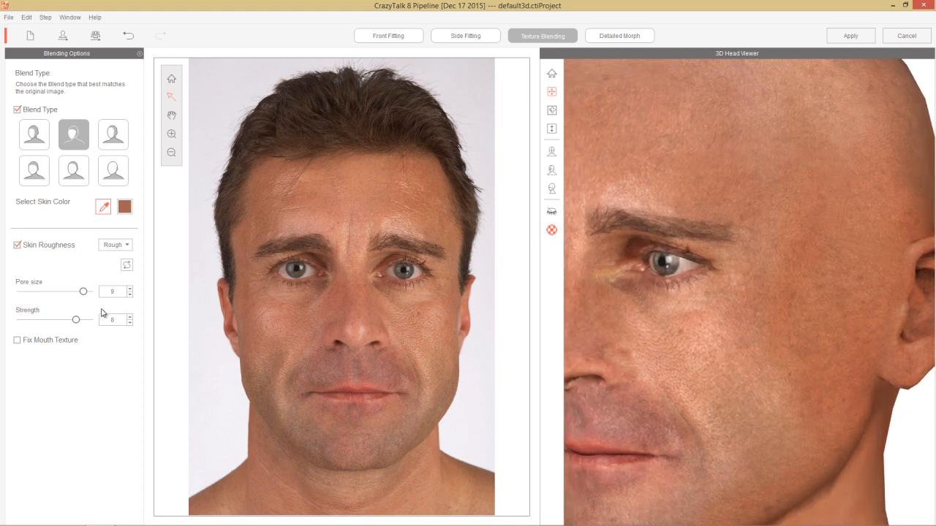
drag(78, 324, 60, 301)
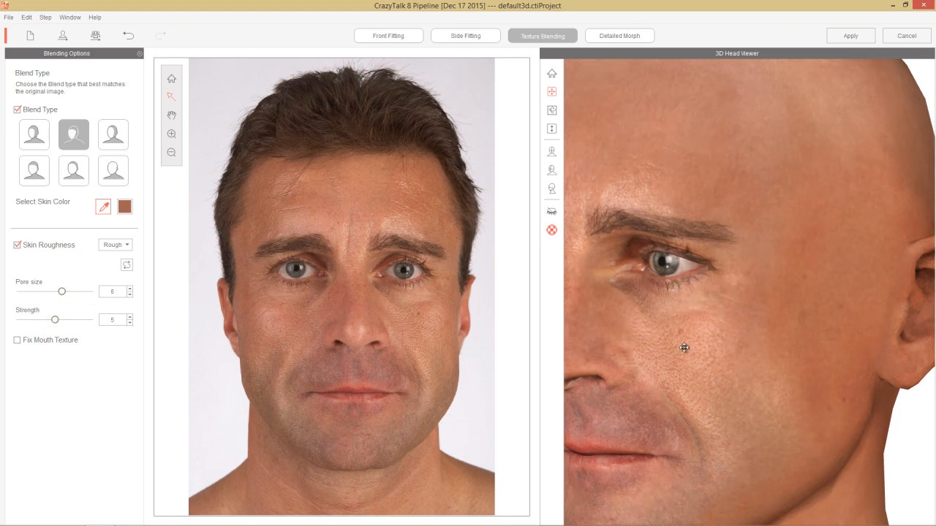
drag(687, 344, 831, 333)
right_drag(831, 332, 637, 341)
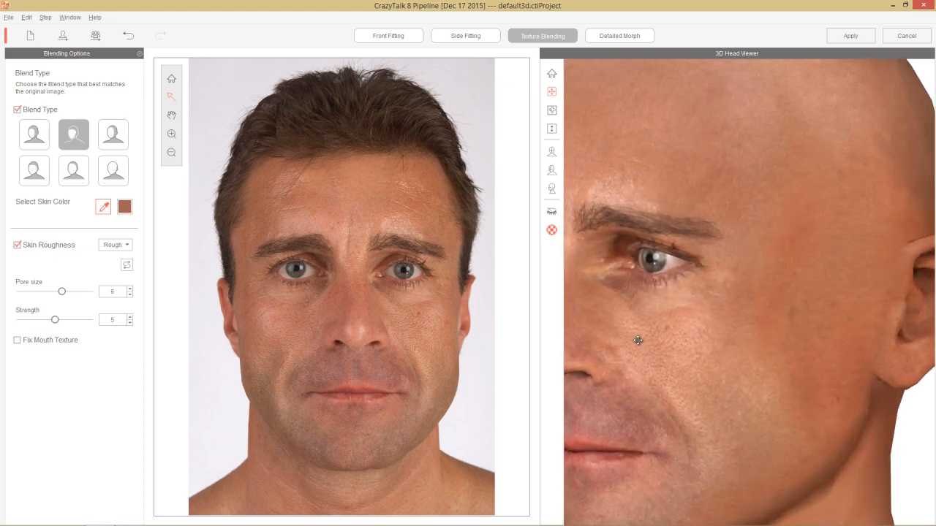
Step: Set the skin roughness to Fine with a strength of 7, and inspect the cheek and temple texture on the 3D head
drag(742, 173, 697, 263)
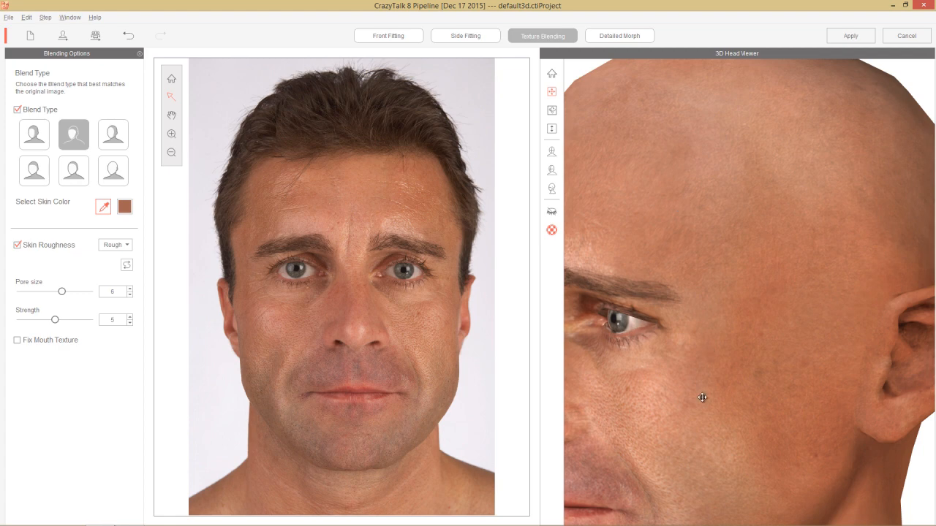
drag(701, 397, 821, 378)
click(118, 246)
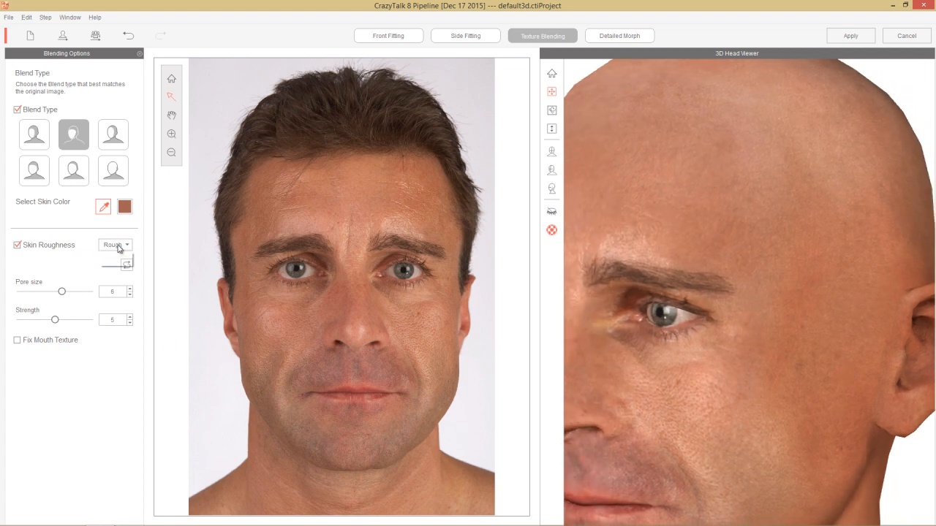
click(115, 256)
drag(65, 322, 71, 322)
alt+drag(700, 387, 801, 393)
alt+right_drag(767, 333, 769, 357)
alt+drag(825, 373, 654, 372)
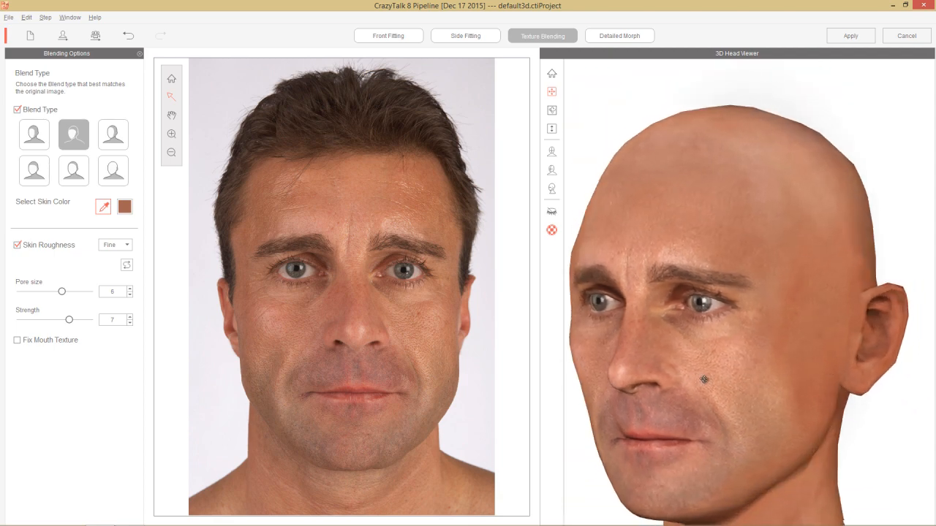
Step: Change the blend type to the one that keeps the photographed hair on the scalp, and inspect the head from several angles
click(110, 170)
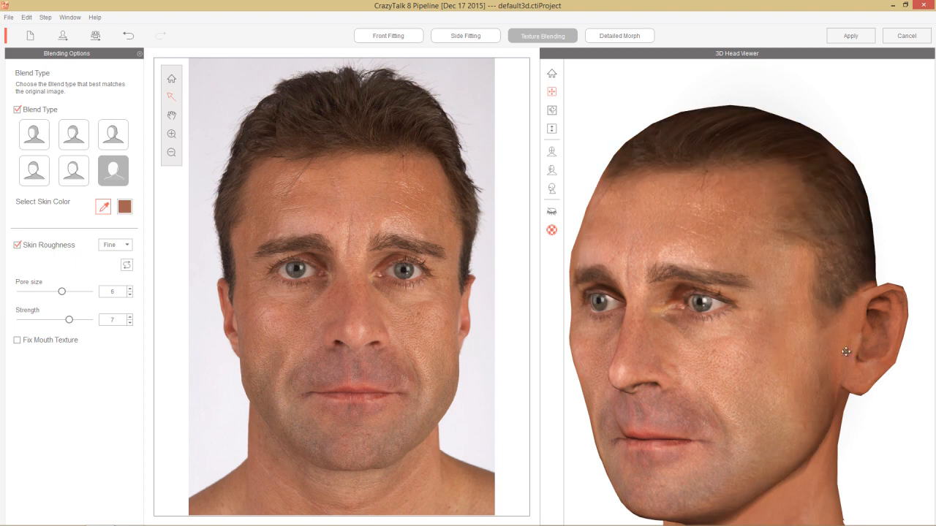
alt+drag(843, 351, 799, 328)
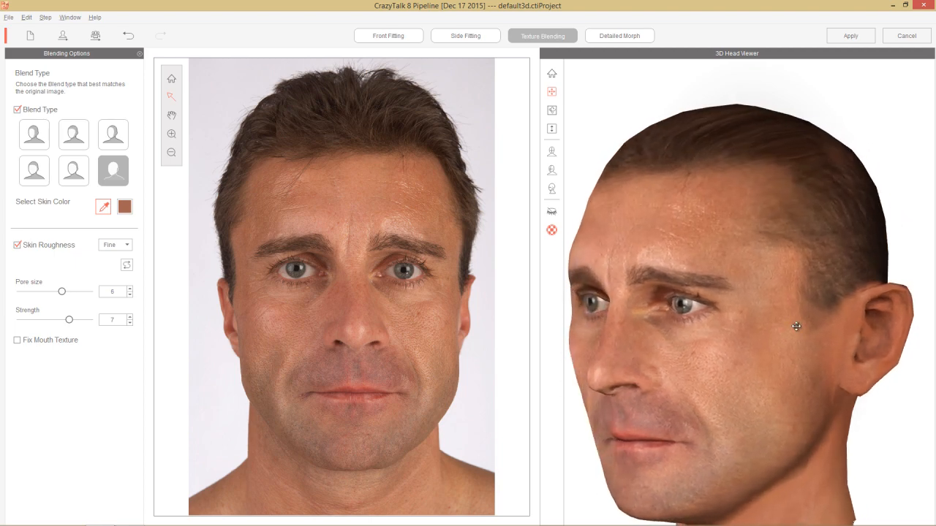
scroll(764, 402, up, 3)
alt+drag(764, 402, 748, 363)
right_drag(797, 365, 708, 368)
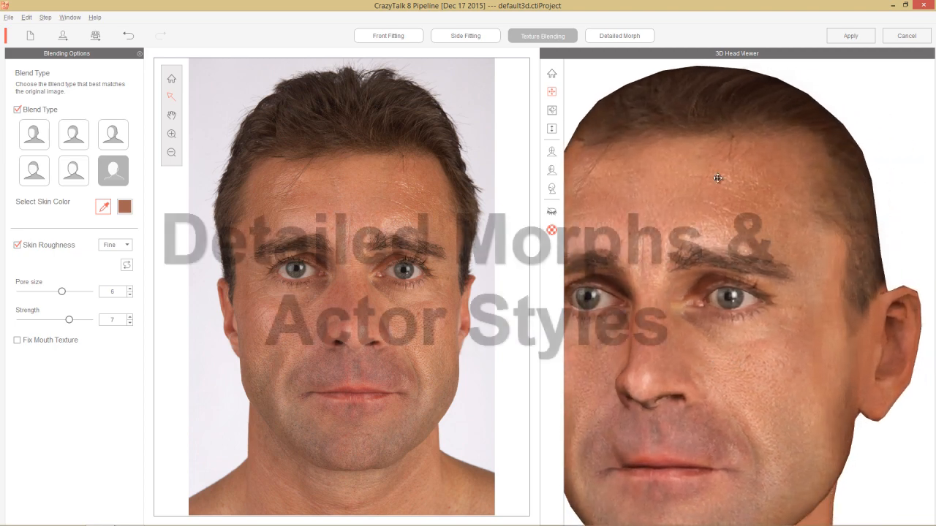
Step: Go to Detailed Morph and adjust the full head, setting Narrow to 37 and Heavy to 5 and trying the Young morph
click(620, 36)
right_drag(680, 398, 932, 358)
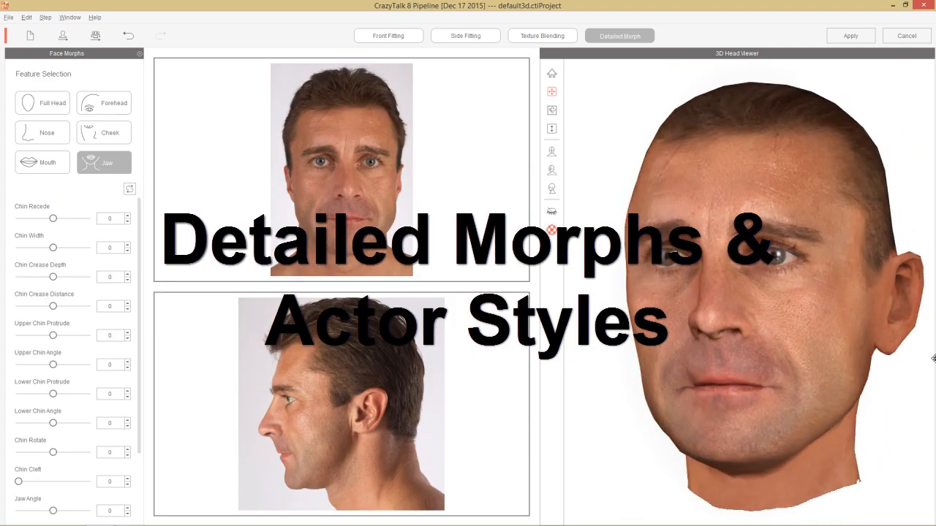
right_drag(693, 344, 795, 347)
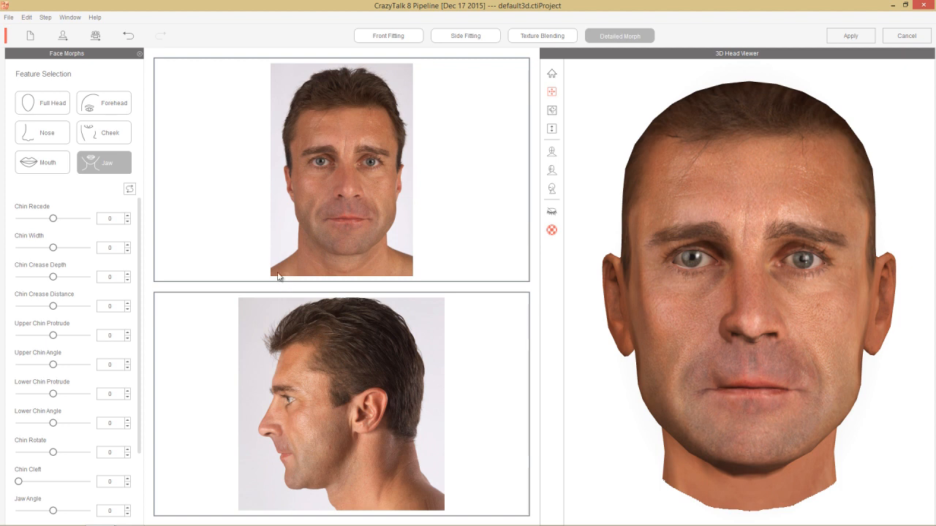
click(42, 109)
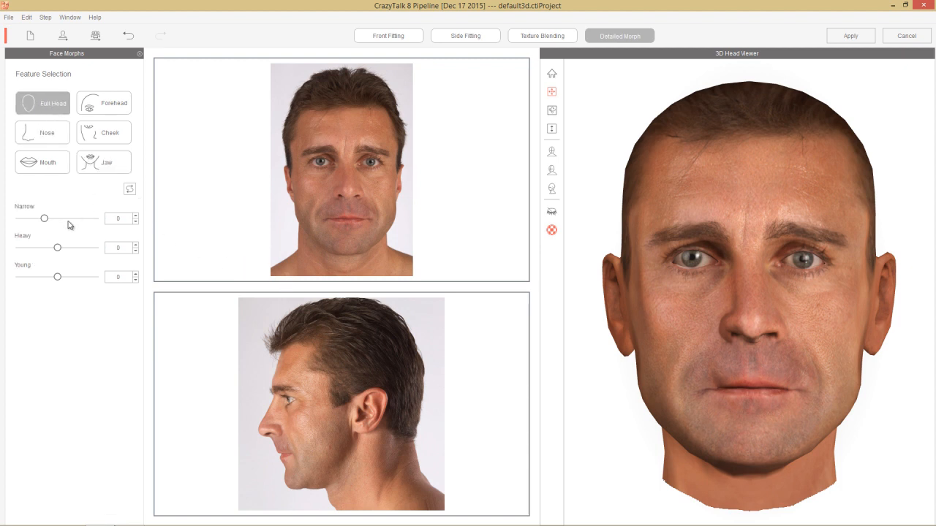
drag(46, 222, 61, 253)
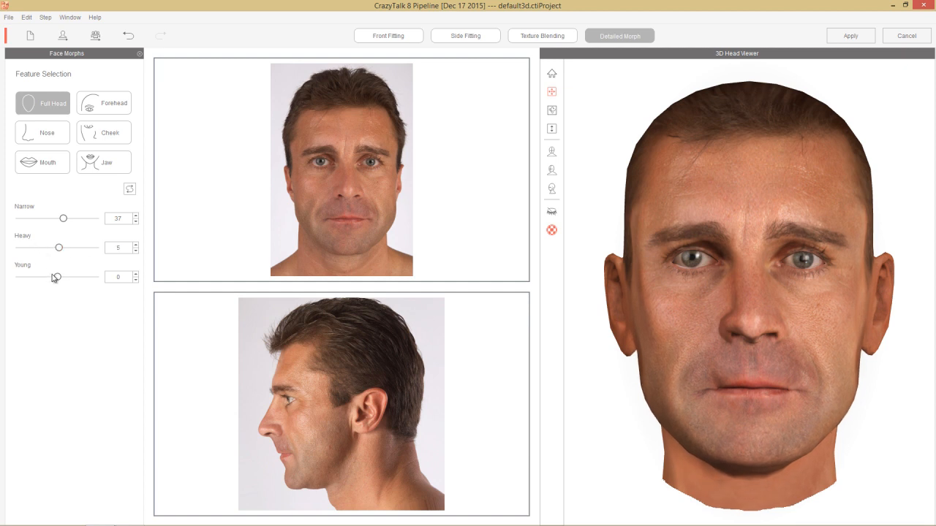
mouse_move(54, 278)
mouse_down()
mouse_move(156, 286)
mouse_move(2, 293)
mouse_move(61, 290)
mouse_up()
Step: Morph the jaw with Chin Recede 12, Chin Cleft 180 and Double Chin 16, and check the chin from the side and front
click(102, 162)
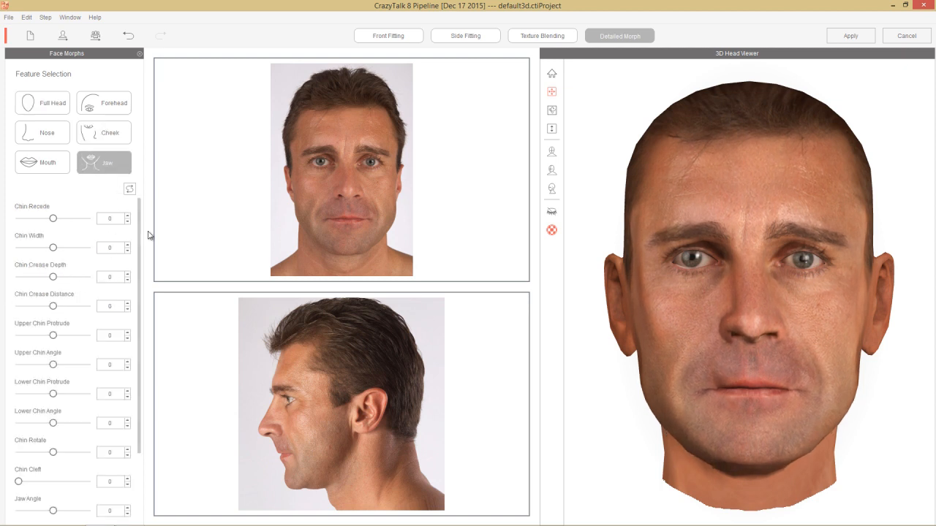
mouse_move(53, 218)
mouse_down()
mouse_move(63, 218)
mouse_move(55, 225)
mouse_up()
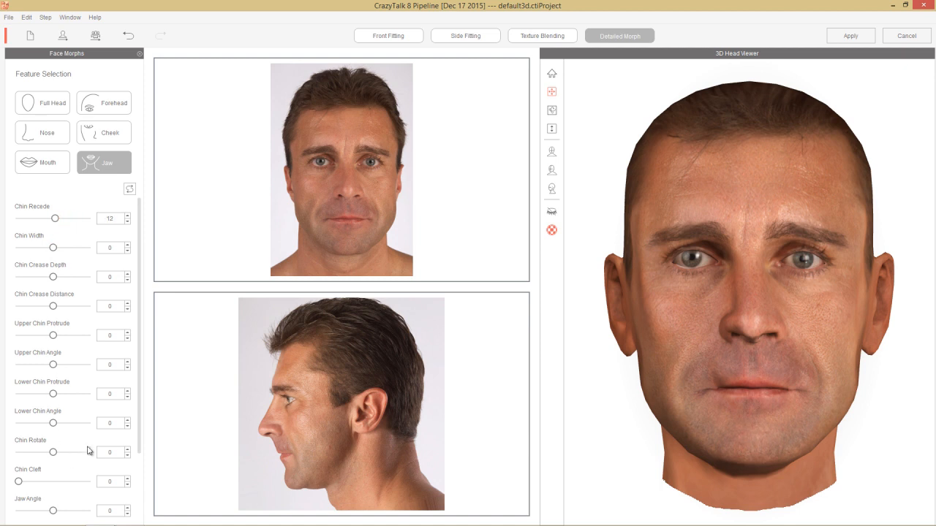
drag(139, 363, 137, 432)
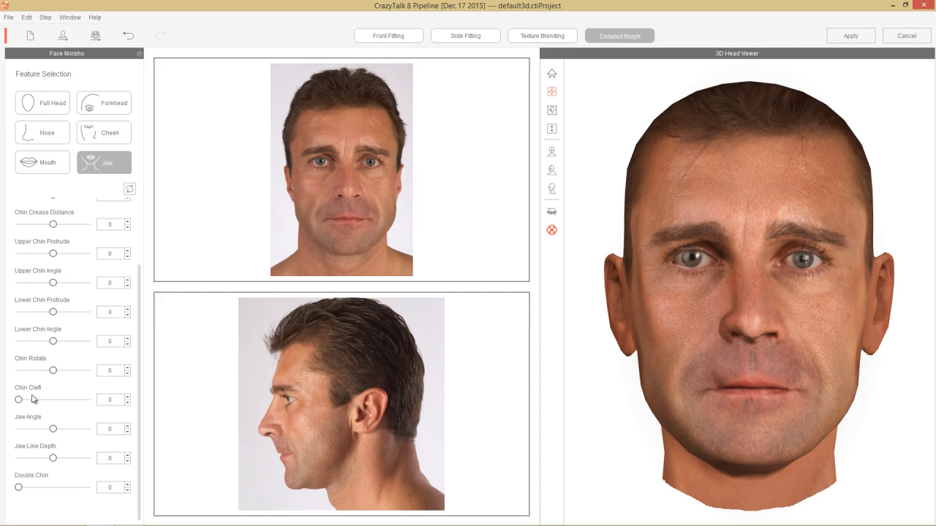
drag(19, 400, 88, 403)
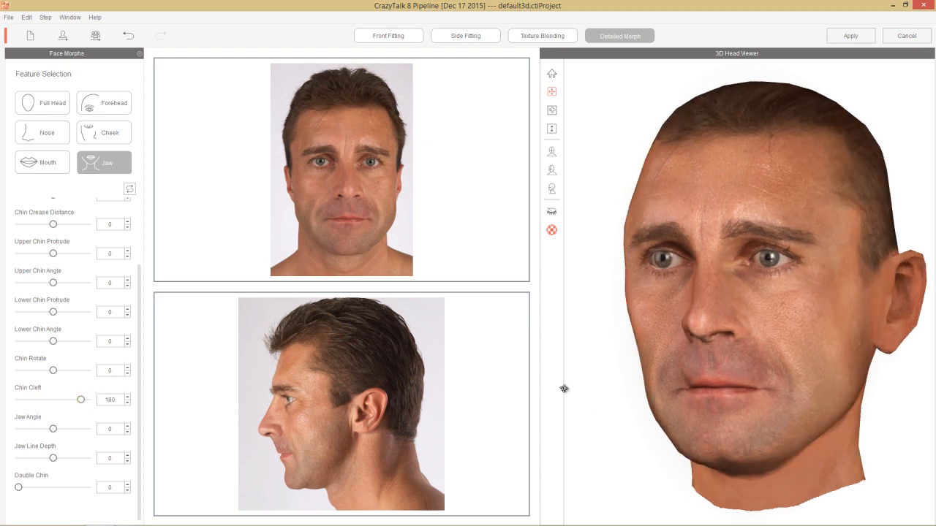
drag(18, 487, 29, 496)
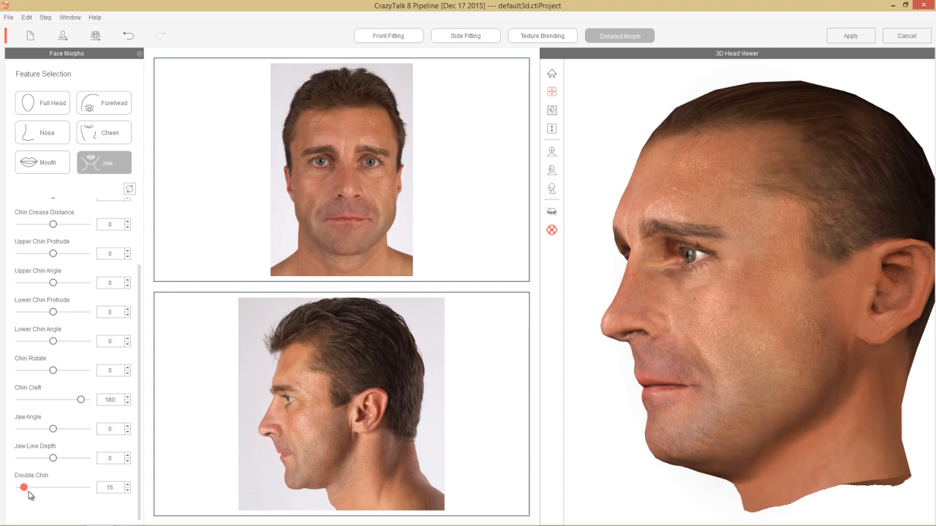
right_drag(714, 338, 898, 337)
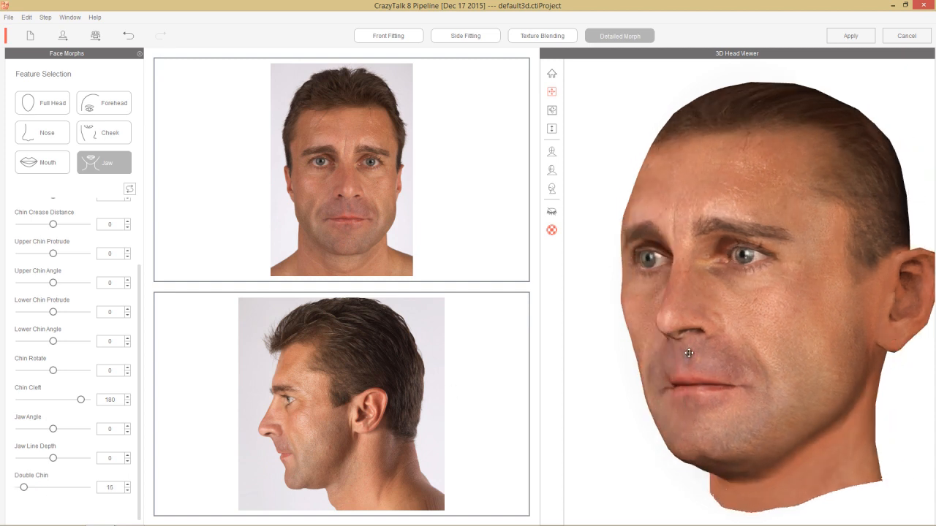
right_drag(690, 353, 880, 360)
right_drag(685, 295, 775, 312)
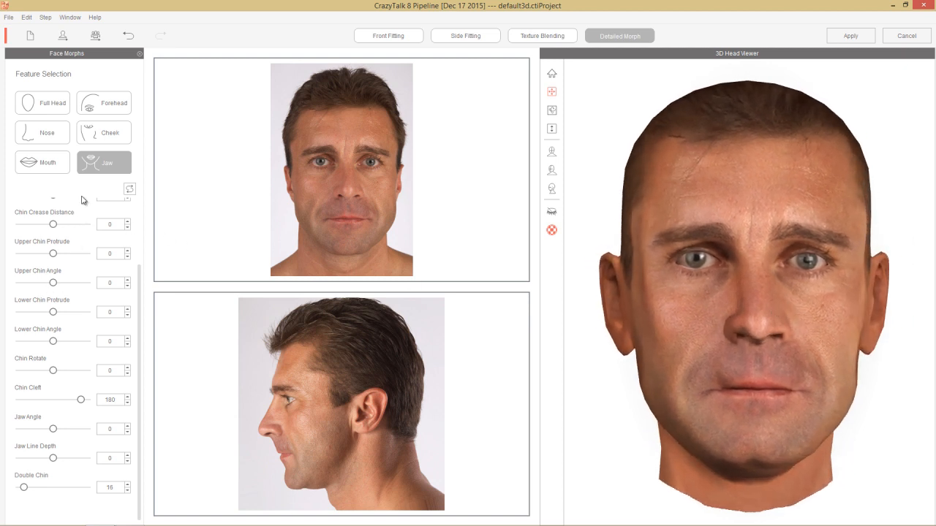
Step: Look through the mouth, nose, forehead and cheek morphs, adjust Cheek Sink, and apply the finished head to the actor
click(39, 166)
click(49, 139)
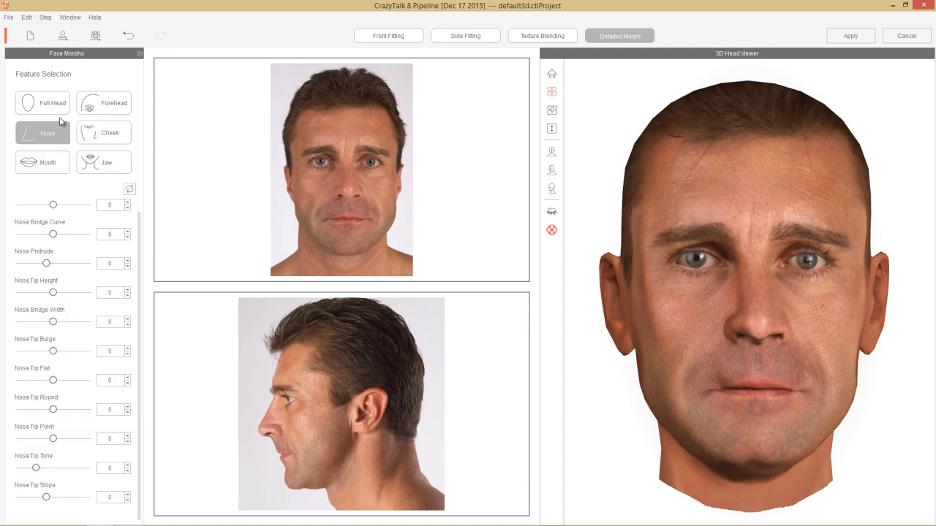
click(101, 108)
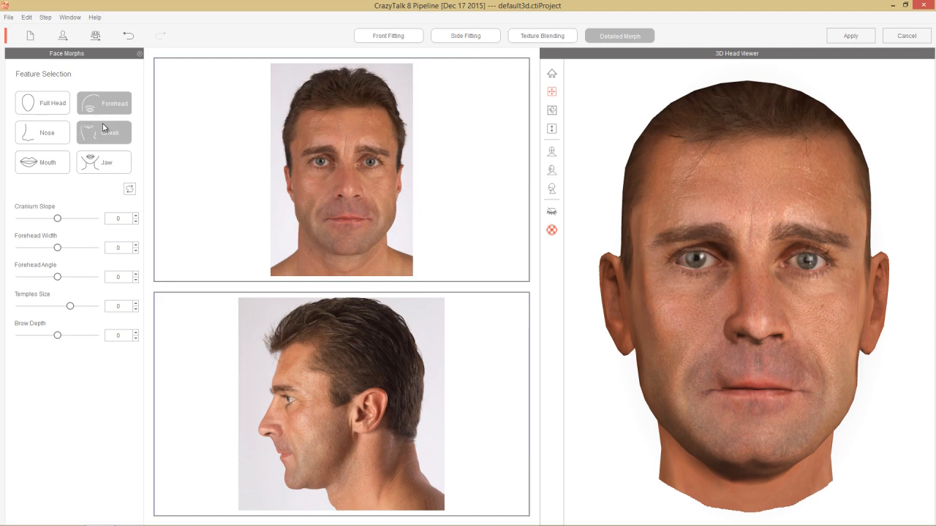
click(103, 132)
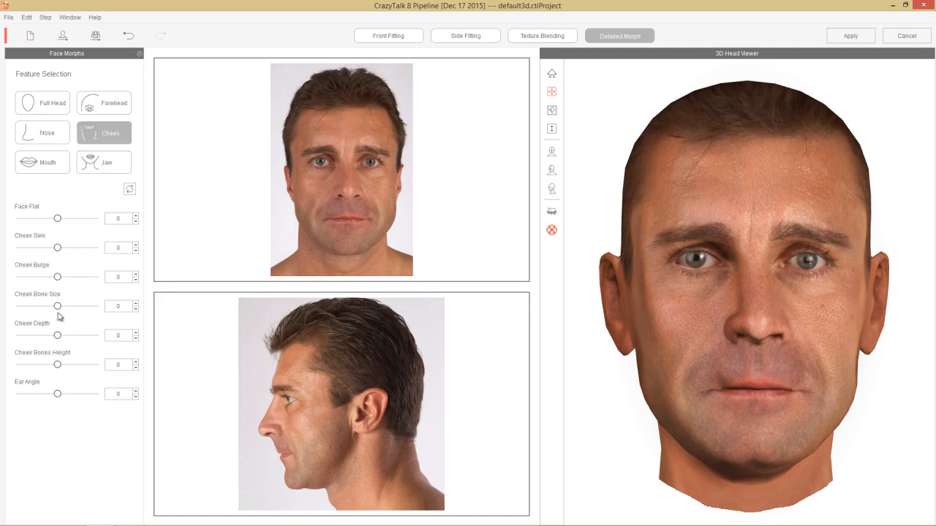
mouse_move(57, 247)
mouse_down()
mouse_move(110, 257)
mouse_move(2, 263)
mouse_move(129, 263)
mouse_move(57, 266)
mouse_up()
click(848, 41)
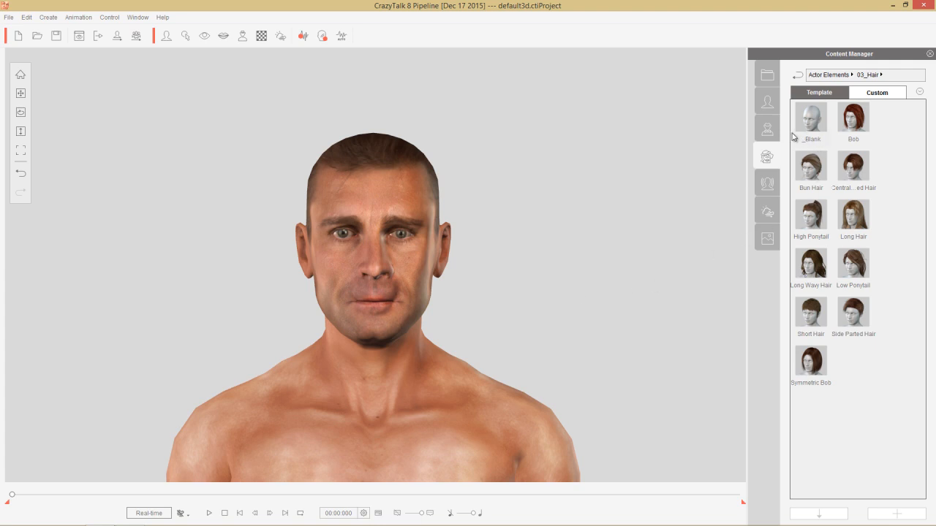
Step: Try the Aloha Male and Angel Male actor styles, and preview the angel version in the animation
click(768, 130)
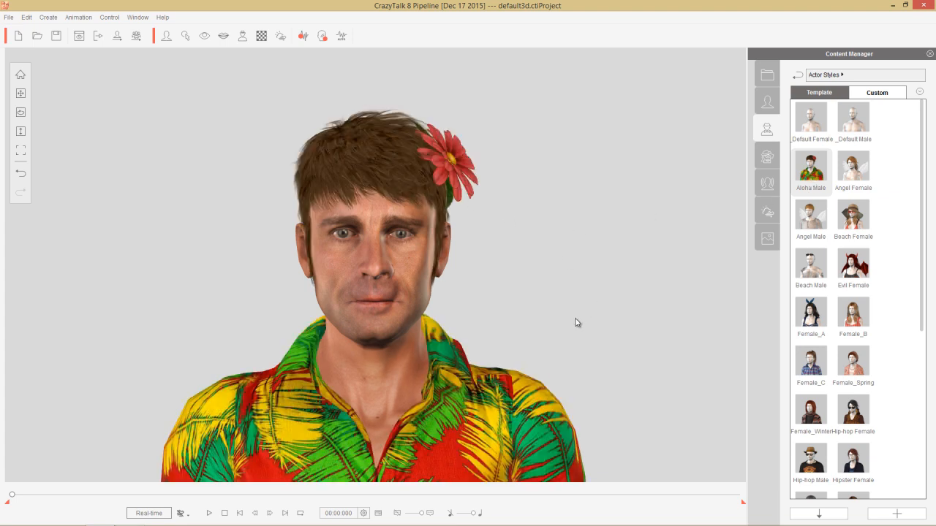
double_click(806, 212)
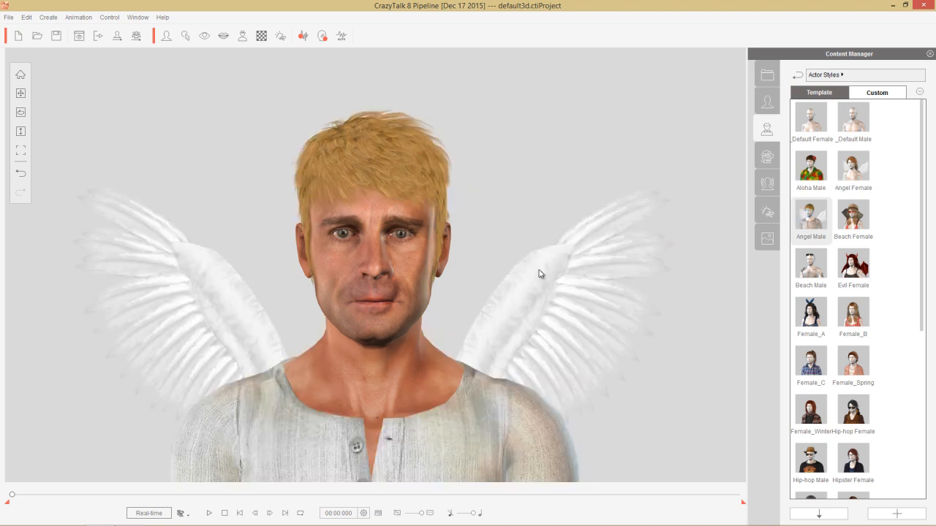
click(208, 514)
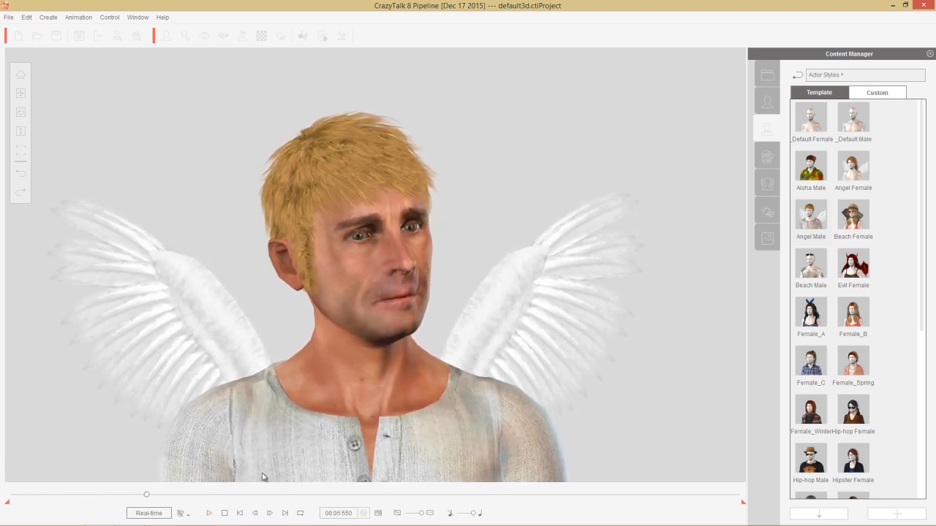
click(225, 513)
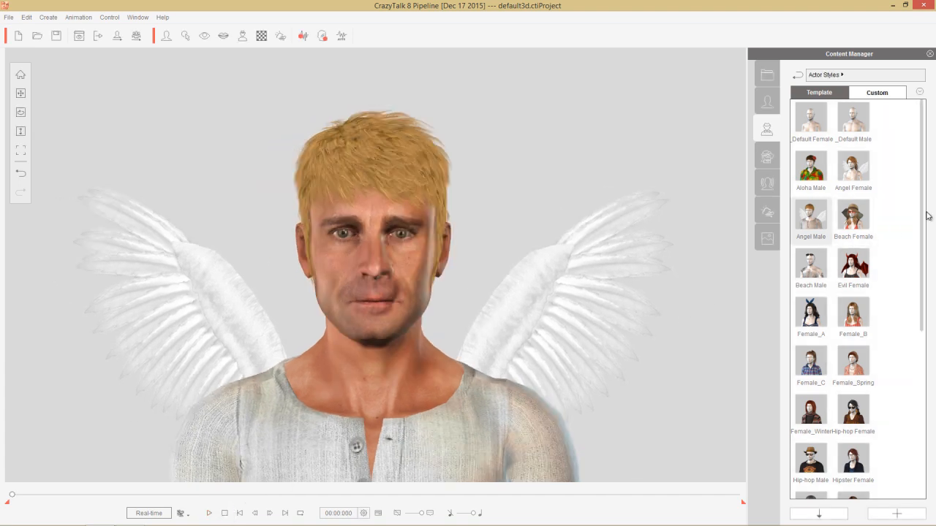
Step: Apply the Beach Male actor style and rotate the actor to a three-quarter view
drag(920, 205, 912, 247)
double_click(815, 229)
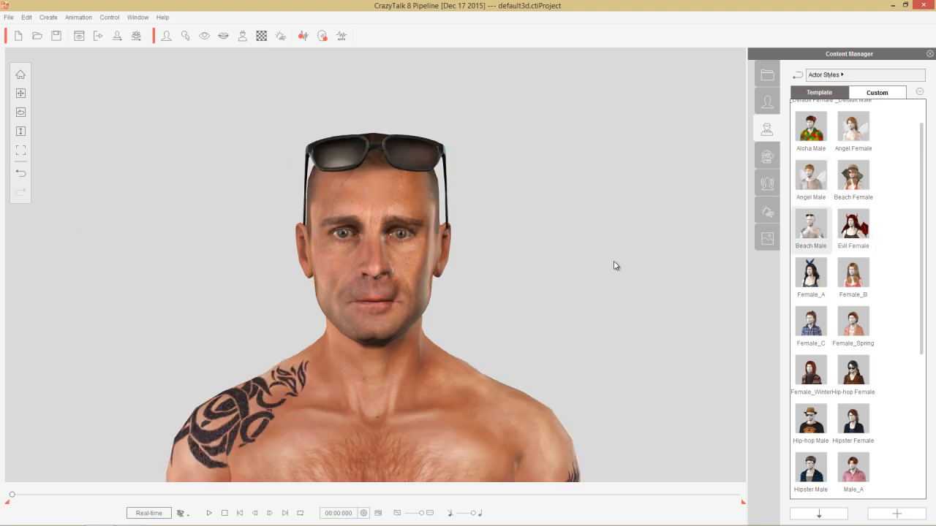
click(21, 113)
drag(517, 305, 338, 313)
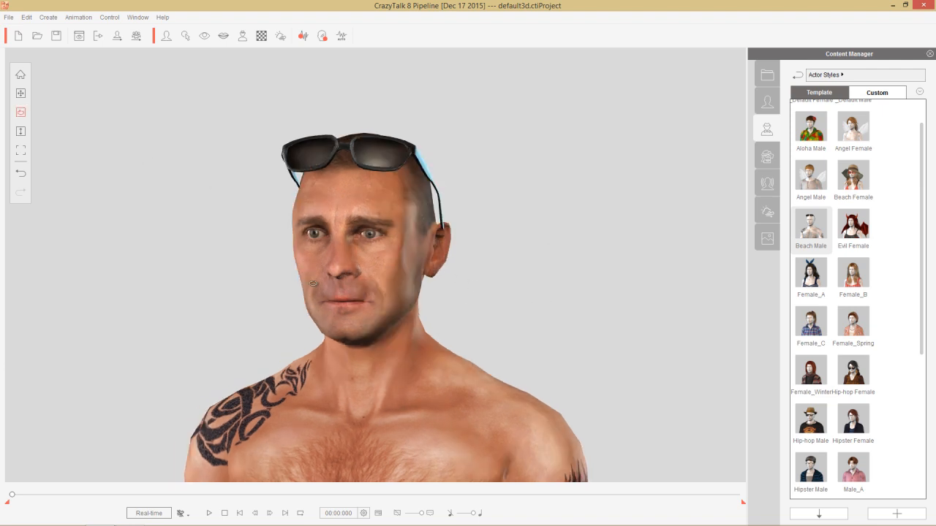
Step: Give the actor the Short Hair element after trying the centrally parted hair, and play the animation
click(769, 165)
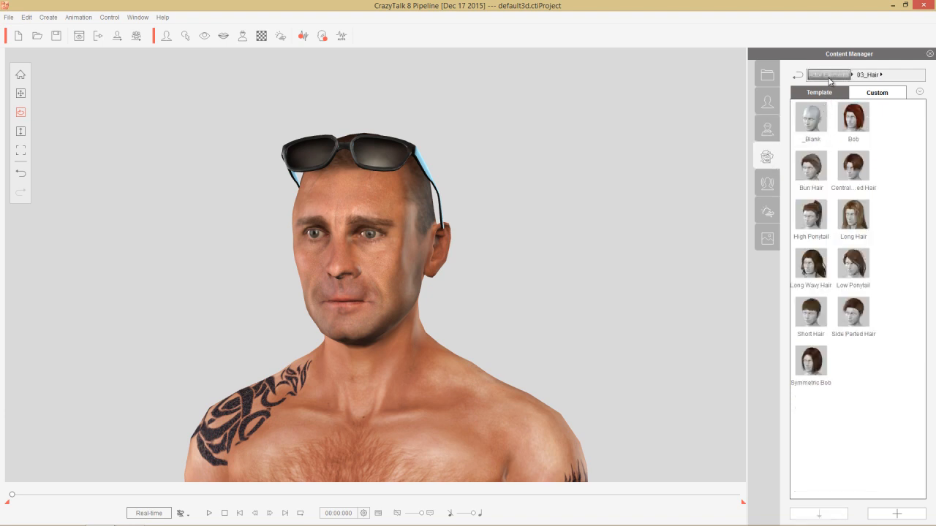
click(829, 76)
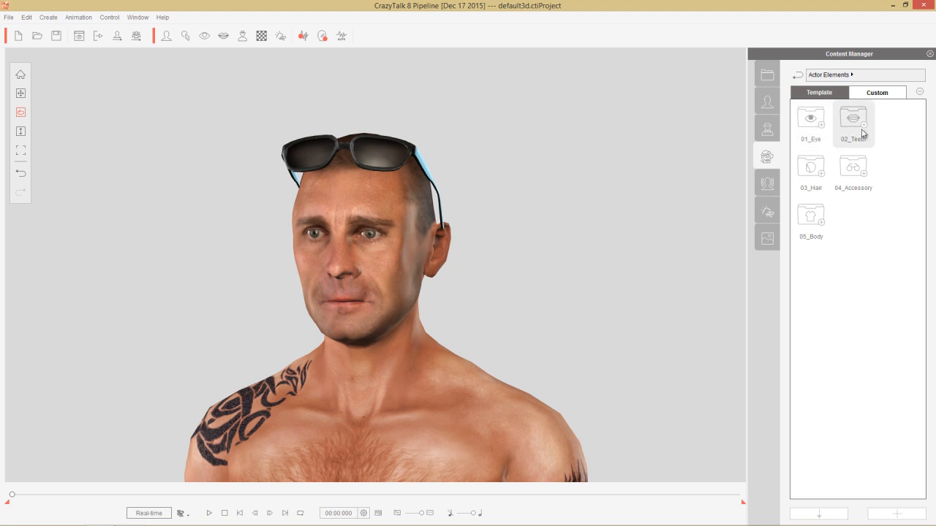
double_click(812, 169)
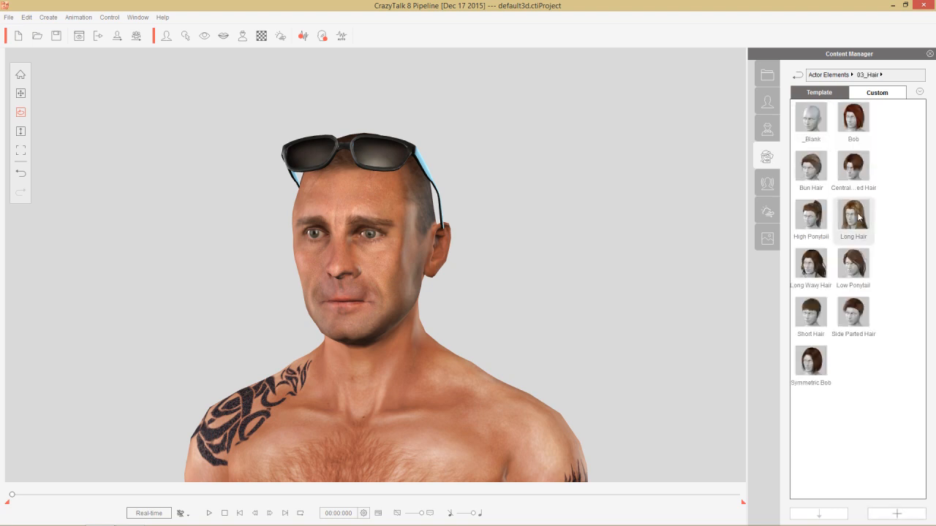
double_click(849, 176)
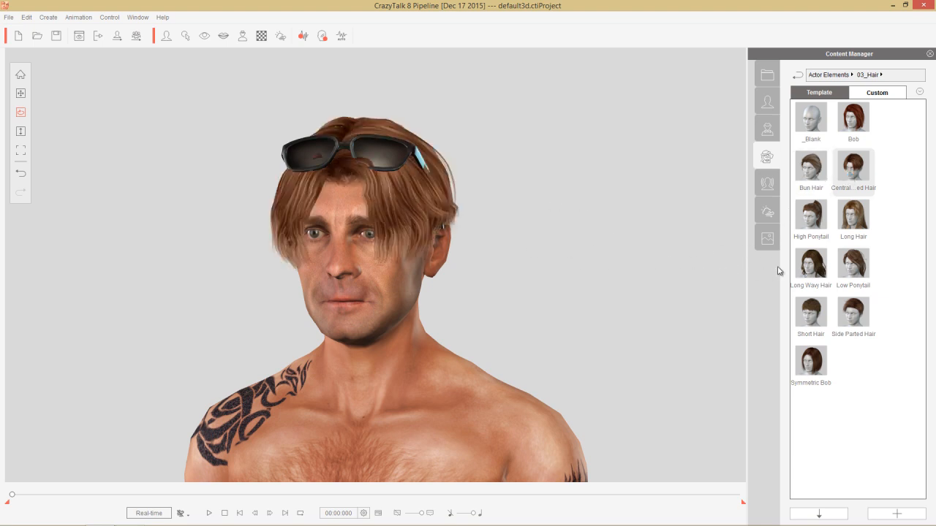
double_click(809, 315)
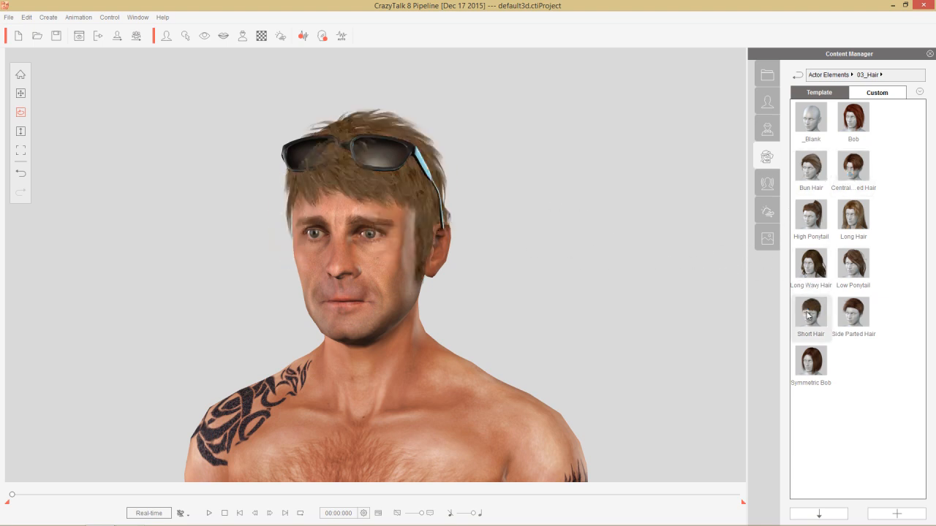
click(209, 513)
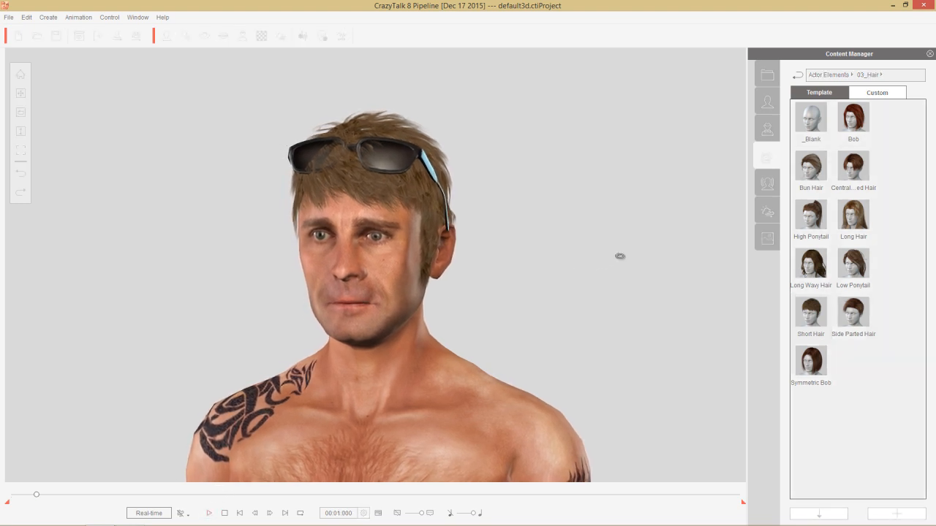